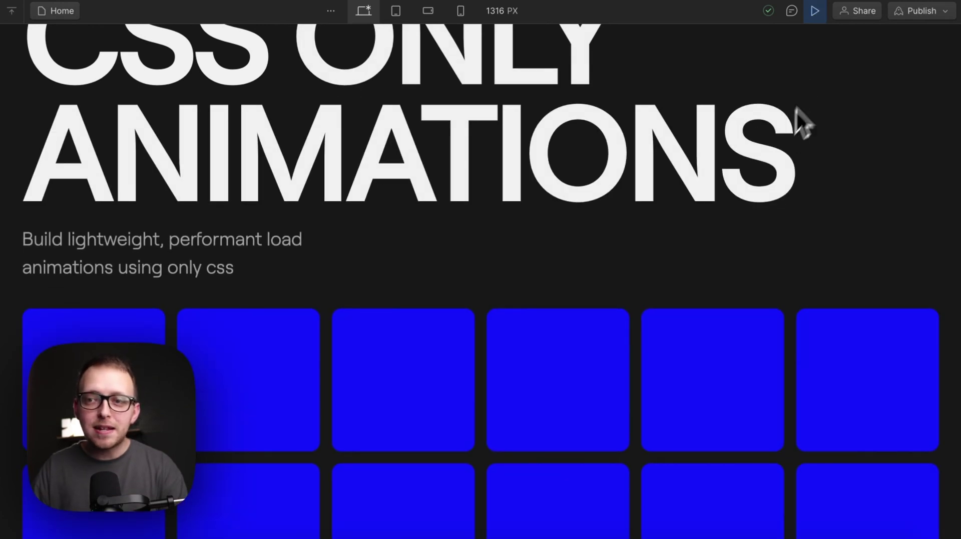
Step: Leave preview and add the existing slideup combo class to the hero paragraph
{"action": "left_click", "coordinate": [818, 7]}
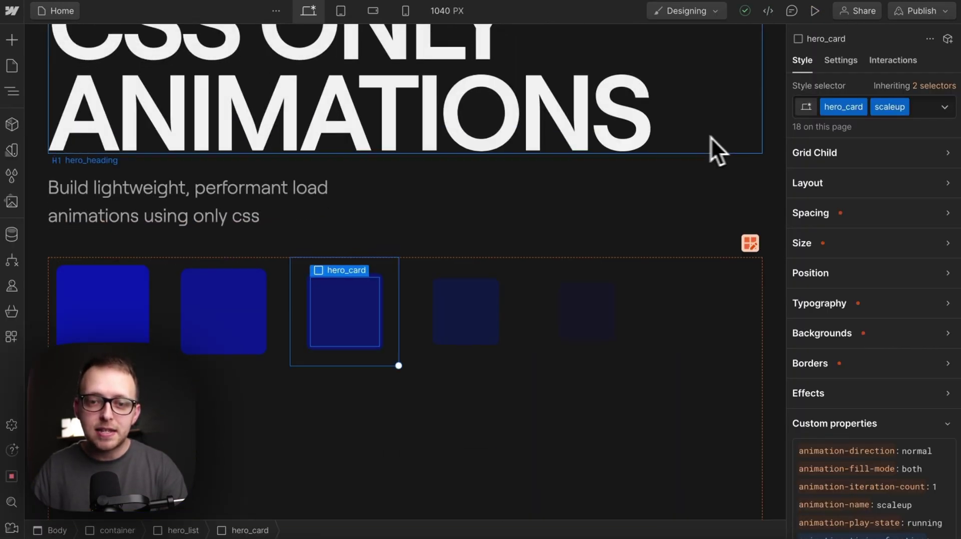
{"action": "scroll", "coordinate": [870, 367], "scroll_direction": "down", "scroll_amount": 3}
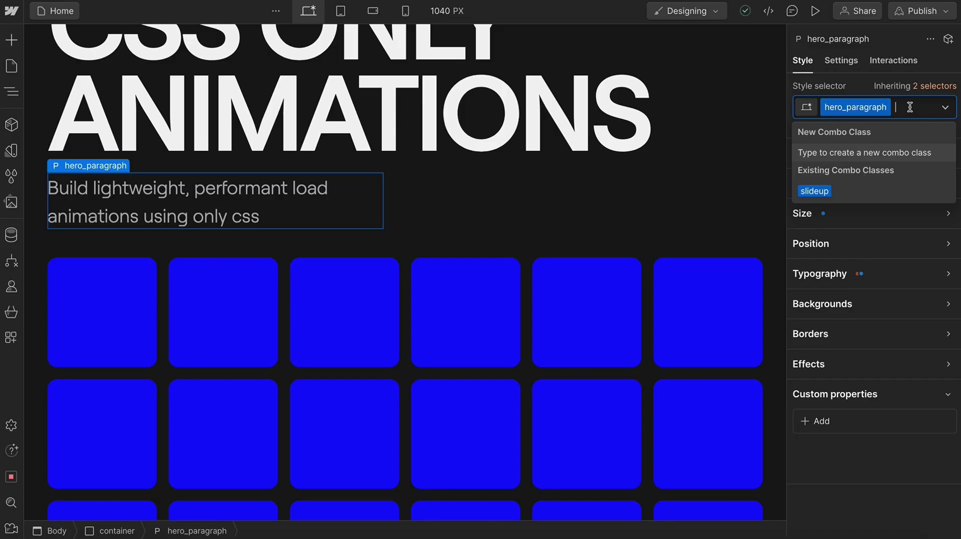
{"action": "left_click", "coordinate": [818, 189]}
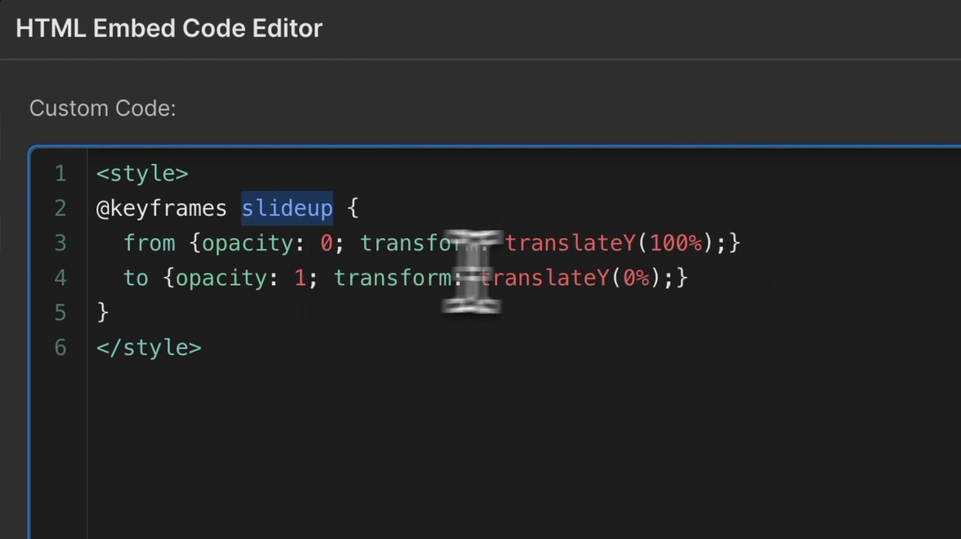
Step: Click inside the slideup keyframes code to clear the name selection
{"action": "left_click", "coordinate": [712, 277]}
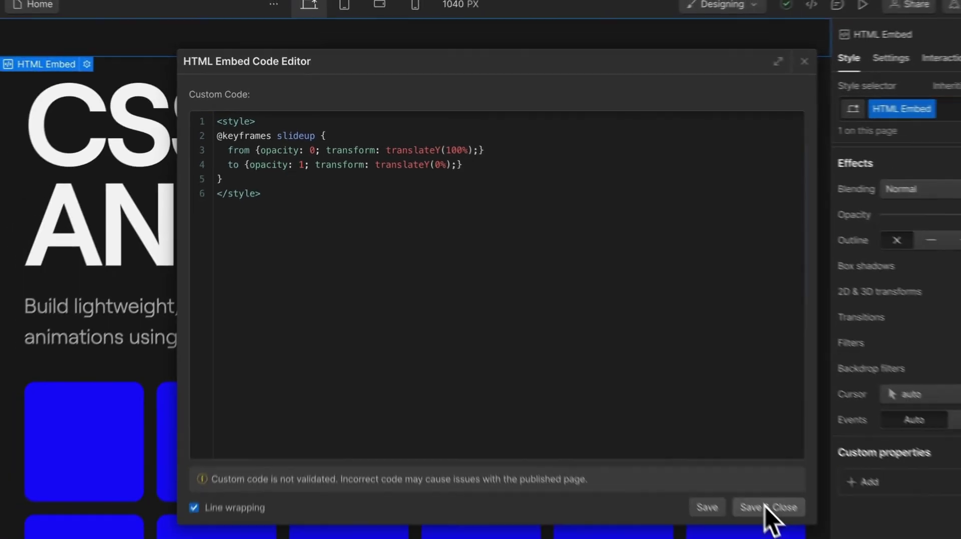
Step: Save the keyframes embed and give the hero title animation-name slideup with 0.5s duration
{"action": "left_click", "coordinate": [766, 506]}
{"action": "left_click", "coordinate": [268, 161]}
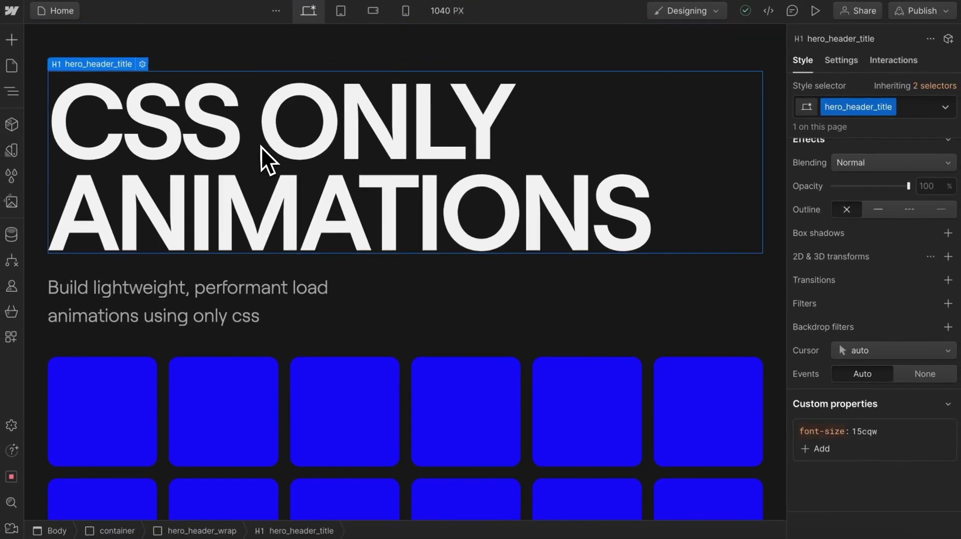
{"action": "left_click", "coordinate": [823, 457]}
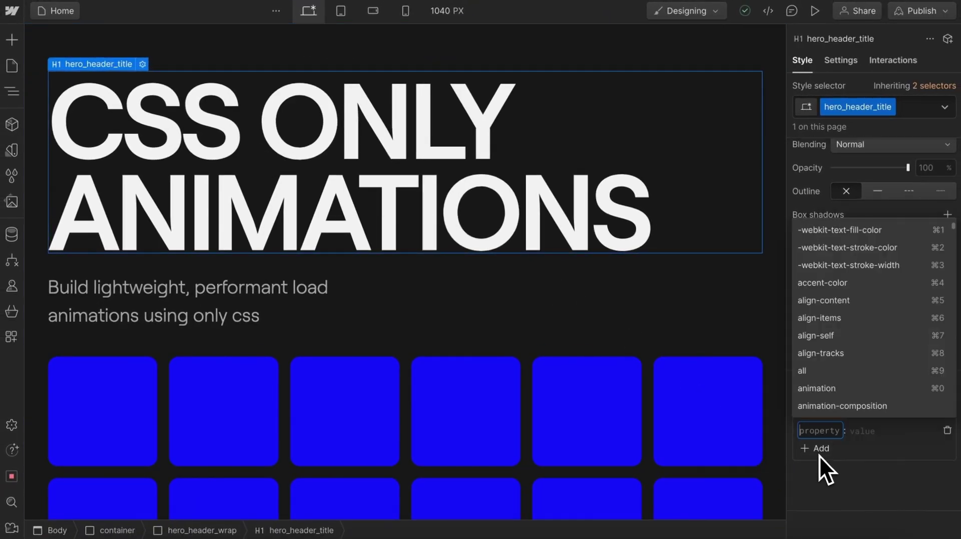
{"action": "type", "text": "animation-na"}
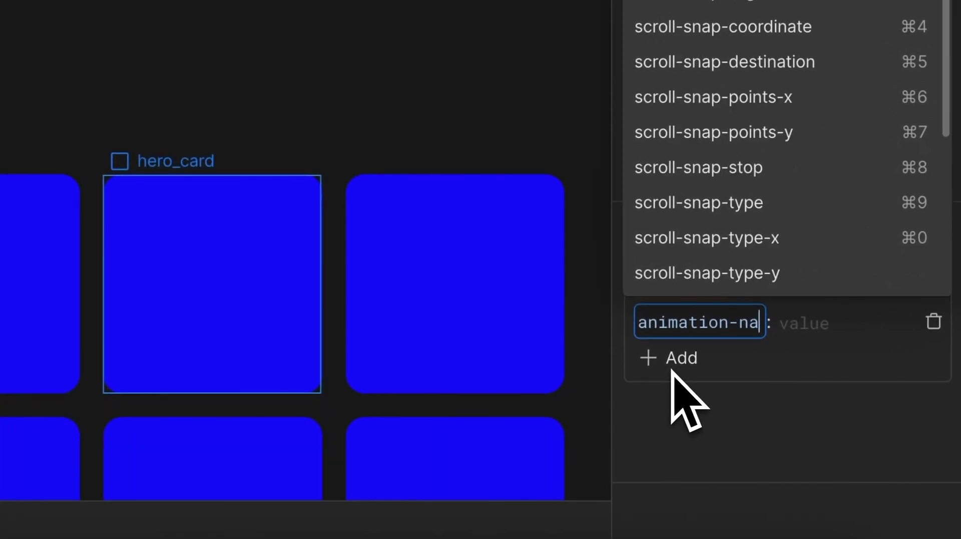
{"action": "type", "text": "me"}
{"action": "key", "text": "Return"}
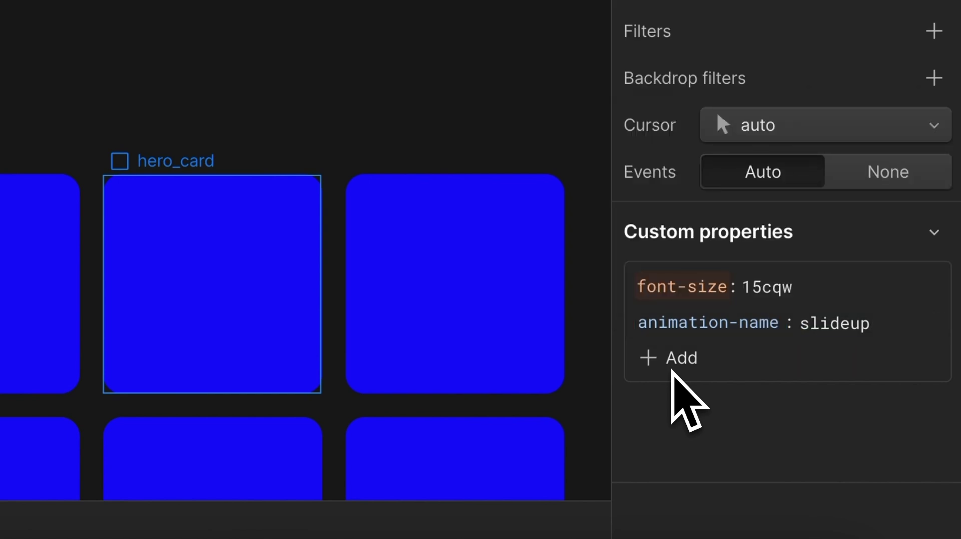
{"action": "left_click", "coordinate": [668, 359]}
{"action": "type", "text": "anim"}
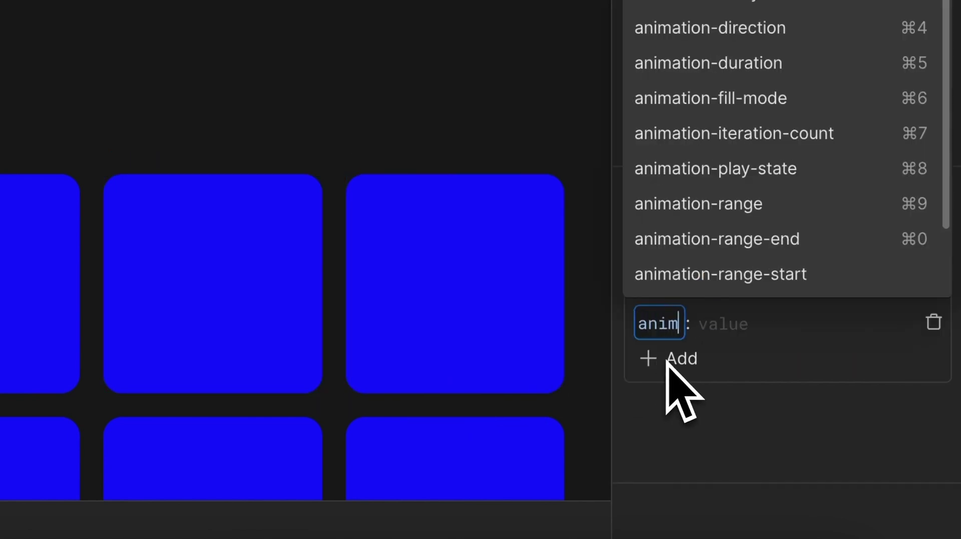
{"action": "type", "text": "ation-duration"}
{"action": "key", "text": "Return"}
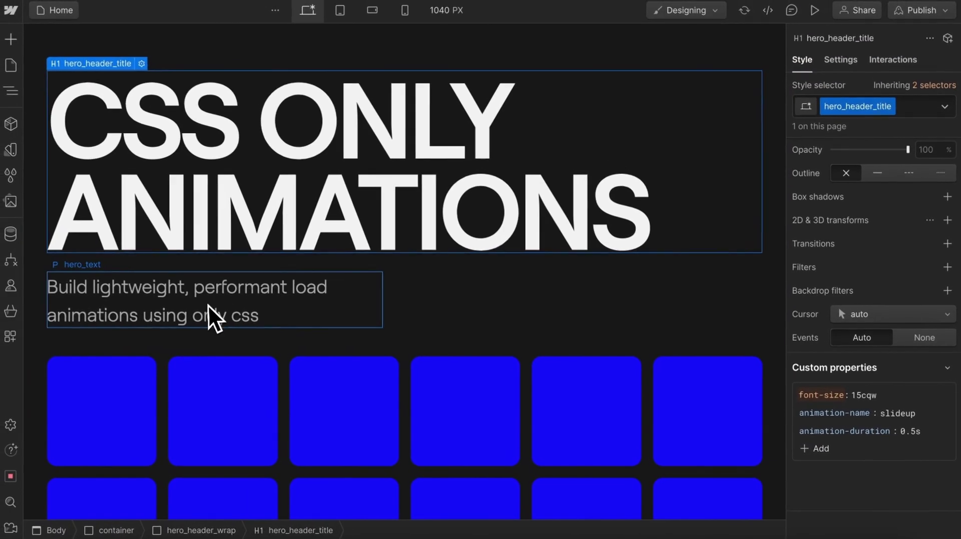
Step: Give the hero text animation-name slideup with a 1s duration, then preview the page
{"action": "left_click", "coordinate": [215, 318]}
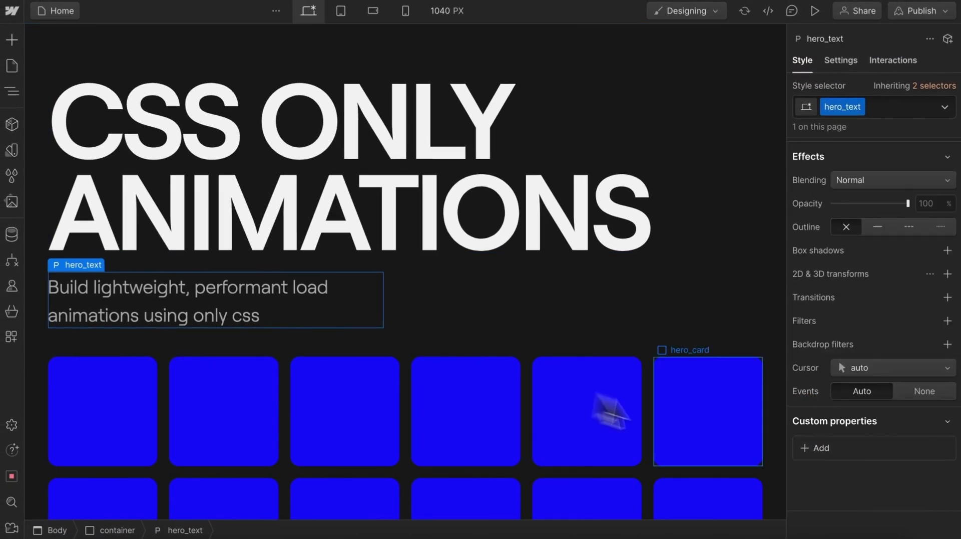
{"action": "left_click", "coordinate": [803, 449]}
{"action": "type", "text": "anim"}
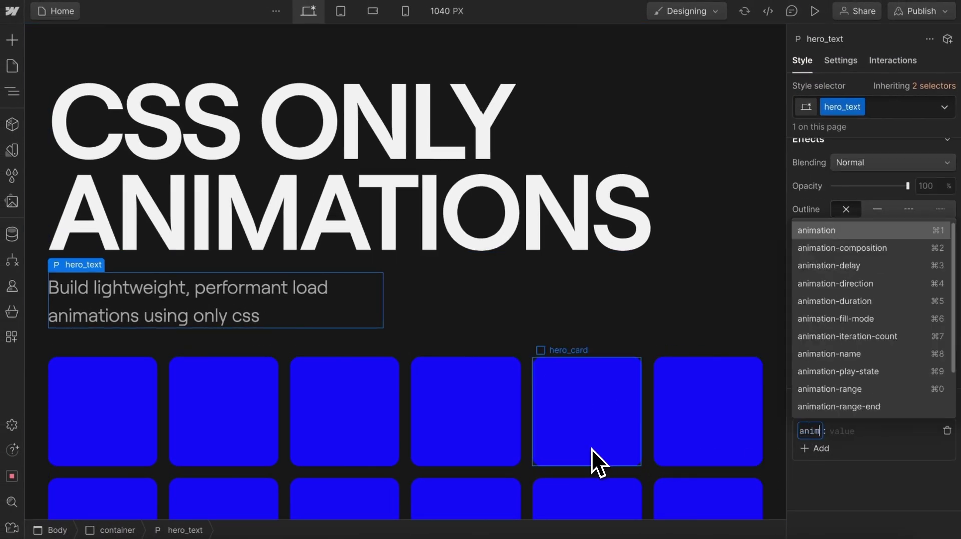
{"action": "type", "text": "ation-name"}
{"action": "key", "text": "Return"}
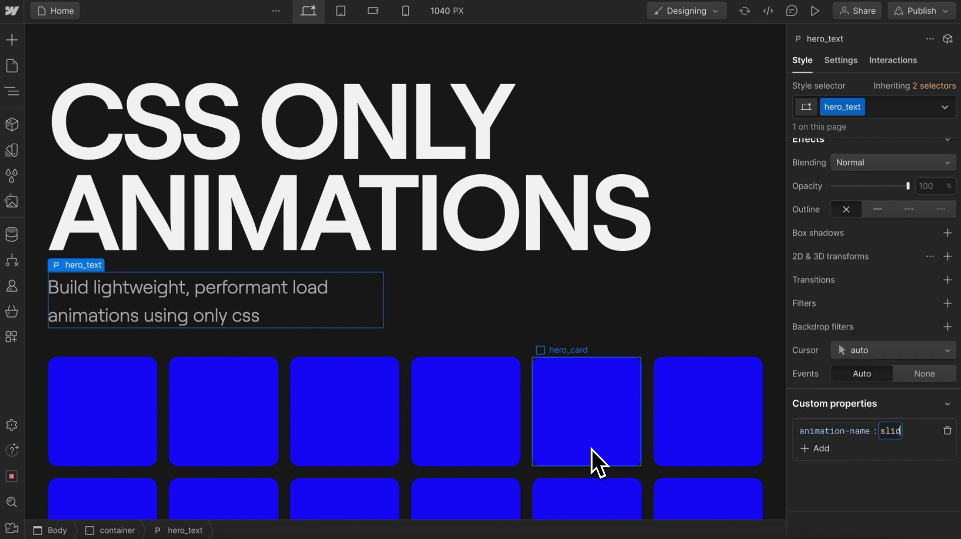
{"action": "key", "text": "Return"}
{"action": "left_click", "coordinate": [815, 448]}
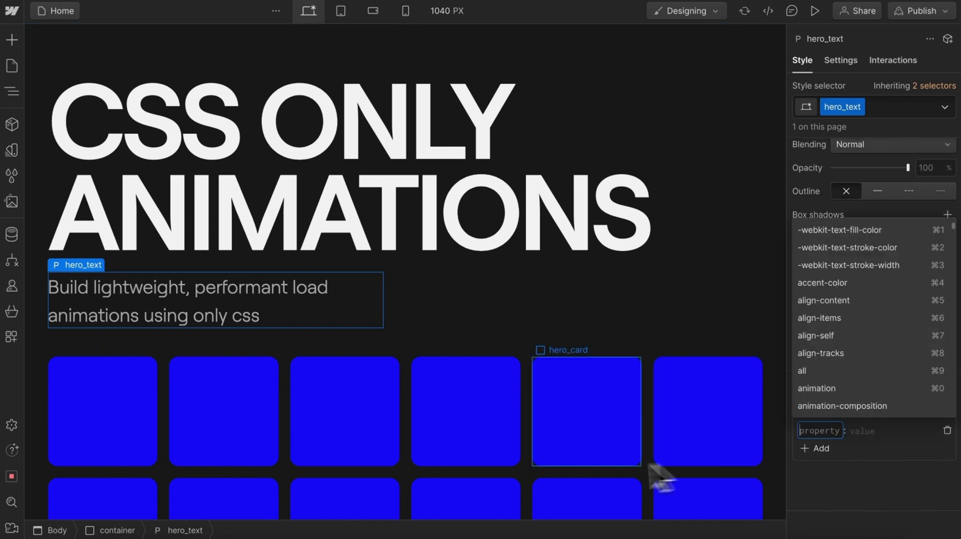
{"action": "type", "text": "animation-du"}
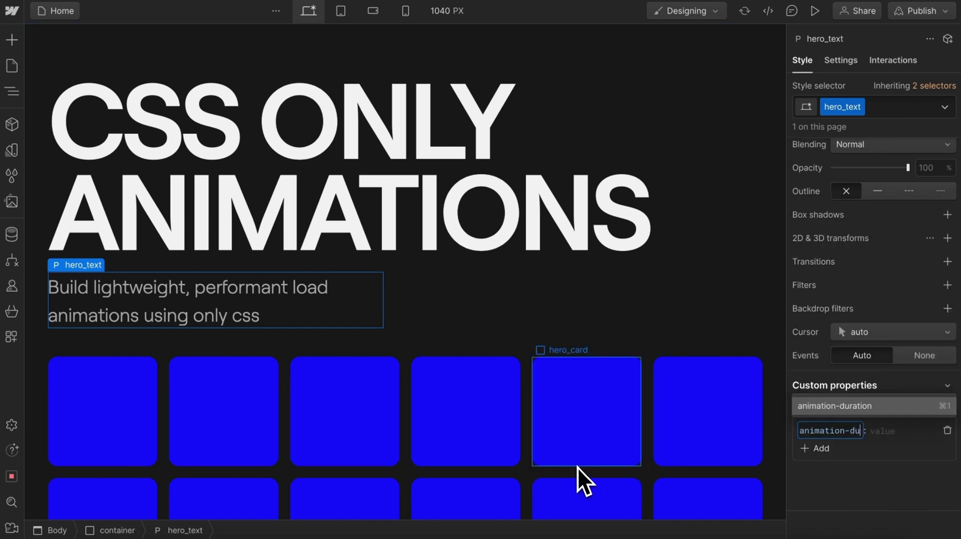
{"action": "type", "text": "ration"}
{"action": "key", "text": "Return"}
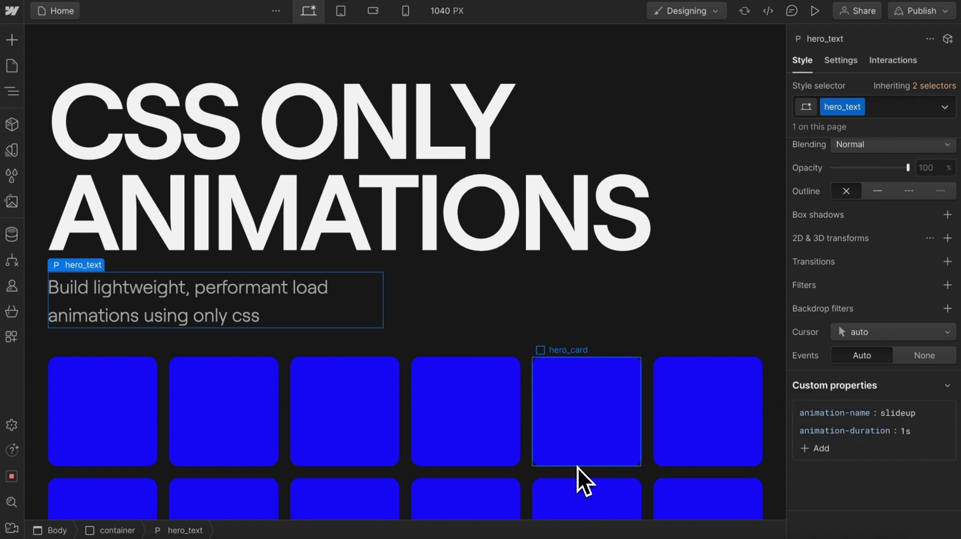
{"action": "left_click", "coordinate": [815, 10]}
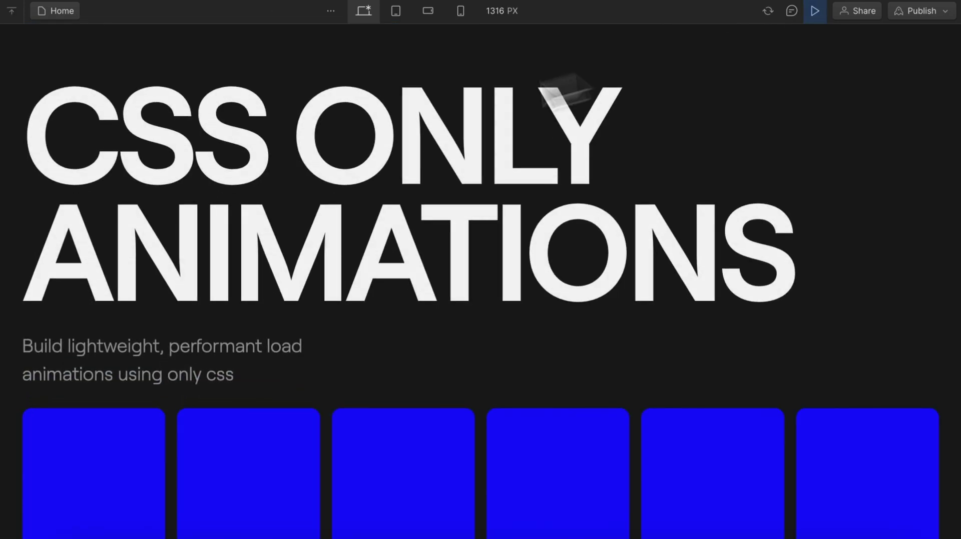
Step: Set the hero text's animation-timing-function to ease-out
{"action": "left_click", "coordinate": [815, 11]}
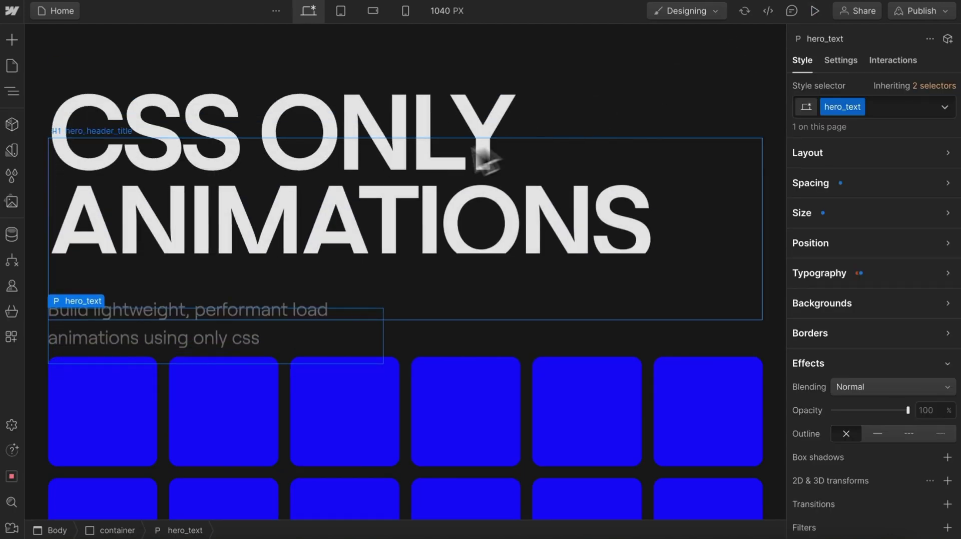
{"action": "scroll", "coordinate": [836, 399], "scroll_direction": "down", "scroll_amount": 4}
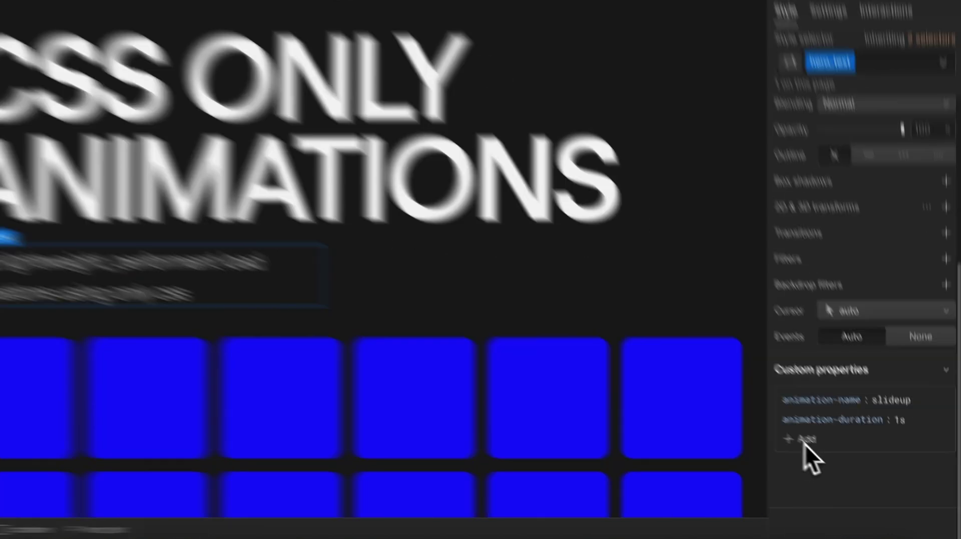
{"action": "left_click", "coordinate": [821, 448]}
{"action": "type", "text": "anim"}
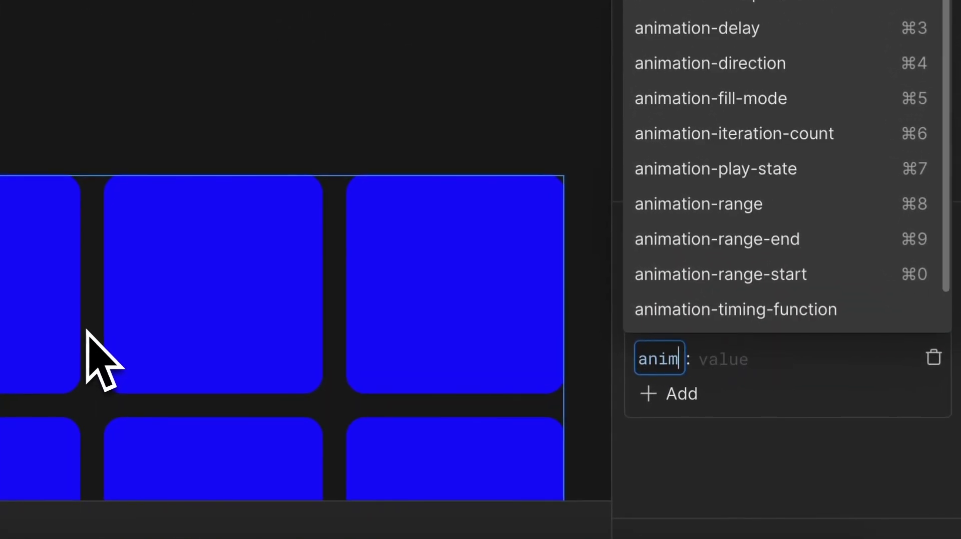
{"action": "type", "text": "ation-tim"}
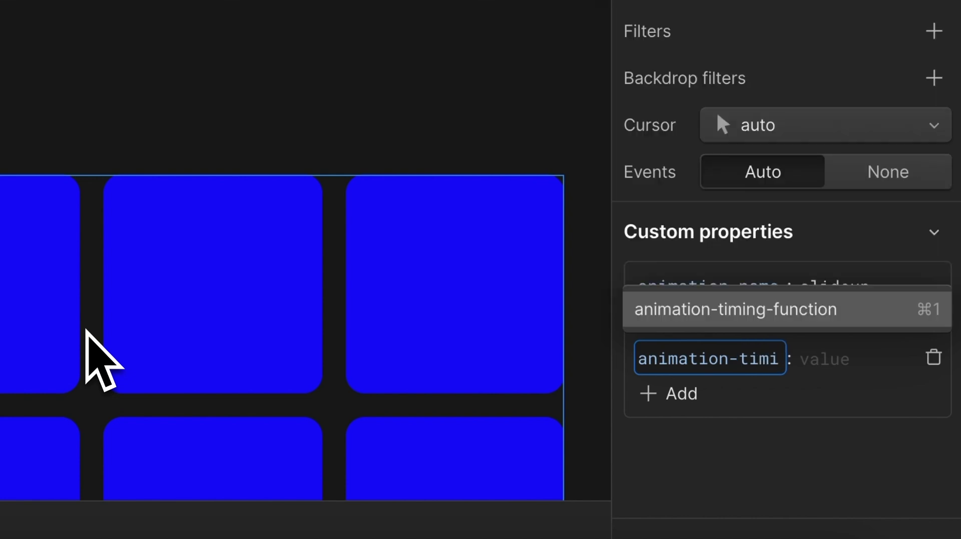
{"action": "type", "text": "i"}
{"action": "key", "text": "Return"}
{"action": "type", "text": "ease"}
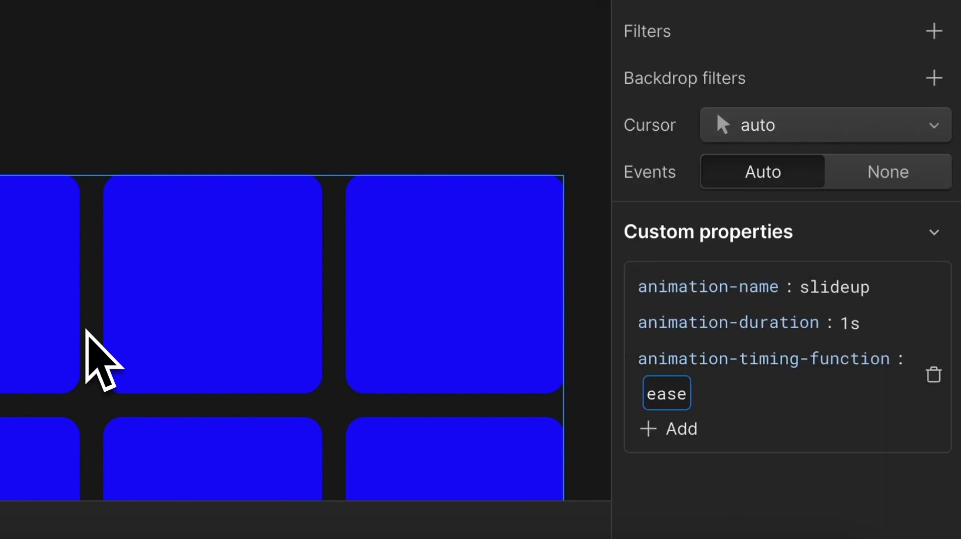
{"action": "key", "text": "BackSpace"}
{"action": "key", "text": "BackSpace"}
{"action": "key", "text": "BackSpace"}
{"action": "type", "text": "1"}
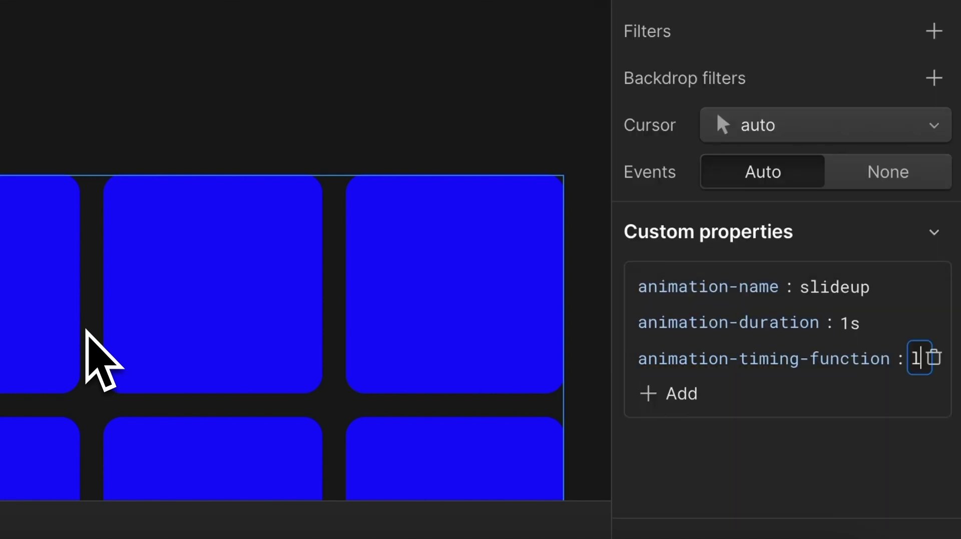
{"action": "type", "text": "inear"}
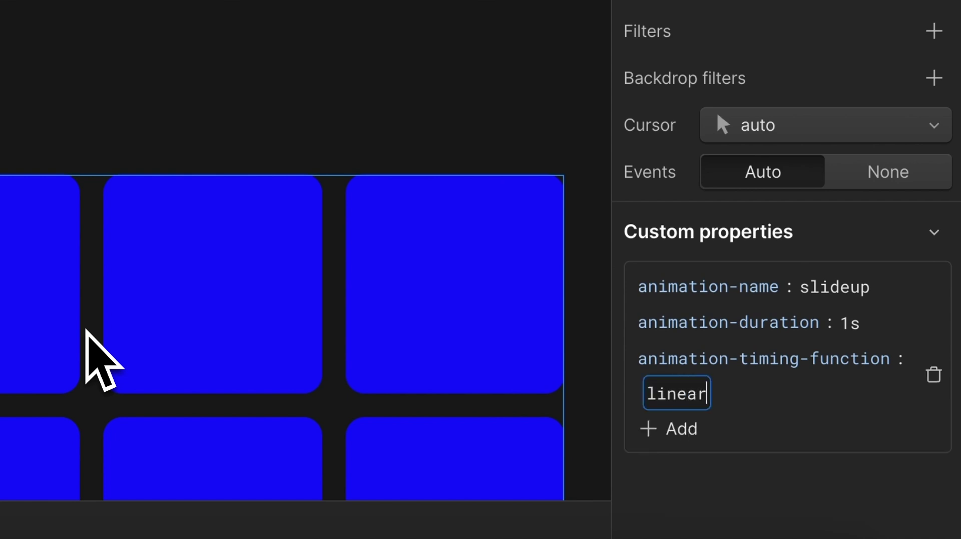
{"action": "key", "text": "BackSpace"}
{"action": "key", "text": "BackSpace"}
{"action": "key", "text": "BackSpace"}
{"action": "key", "text": "BackSpace"}
{"action": "type", "text": "eases"}
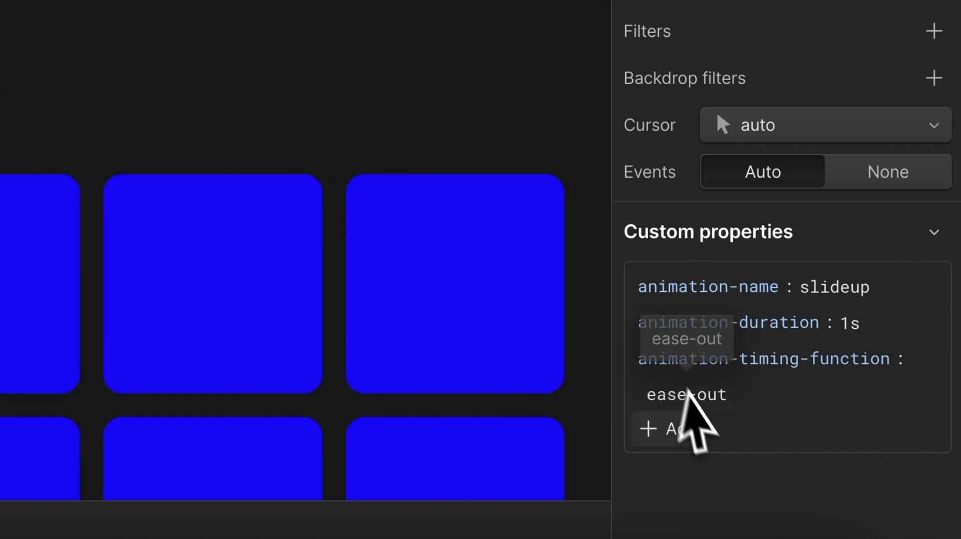
Step: Add an animation-delay property to the hero text
{"action": "left_click", "coordinate": [671, 428]}
{"action": "type", "text": "animation"}
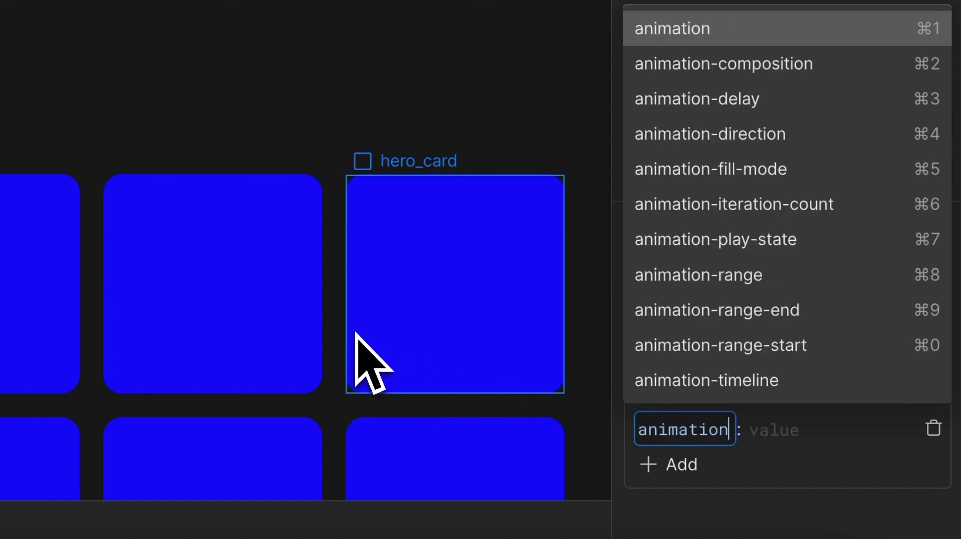
{"action": "type", "text": "-ed"}
{"action": "key", "text": "BackSpace"}
{"action": "key", "text": "BackSpace"}
{"action": "type", "text": "d"}
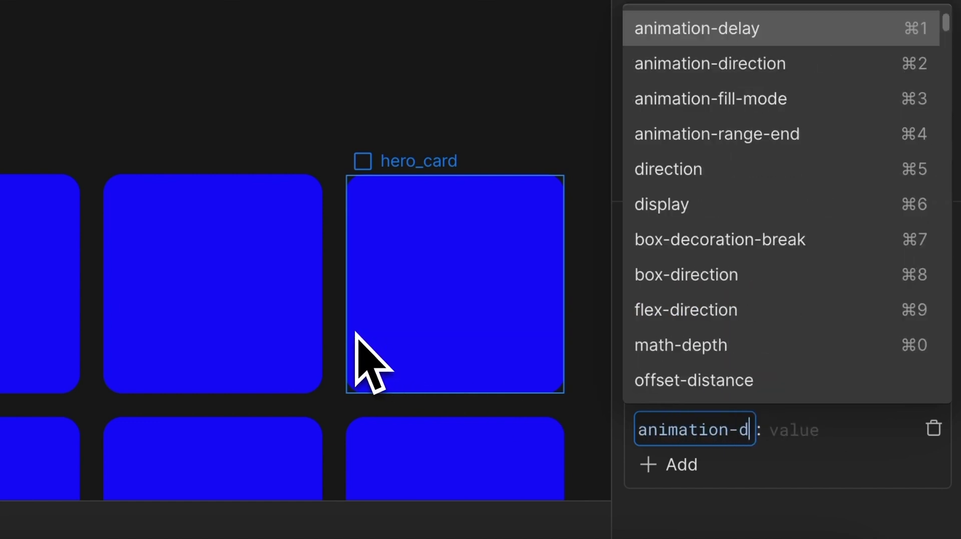
{"action": "type", "text": "elay"}
{"action": "key", "text": "Return"}
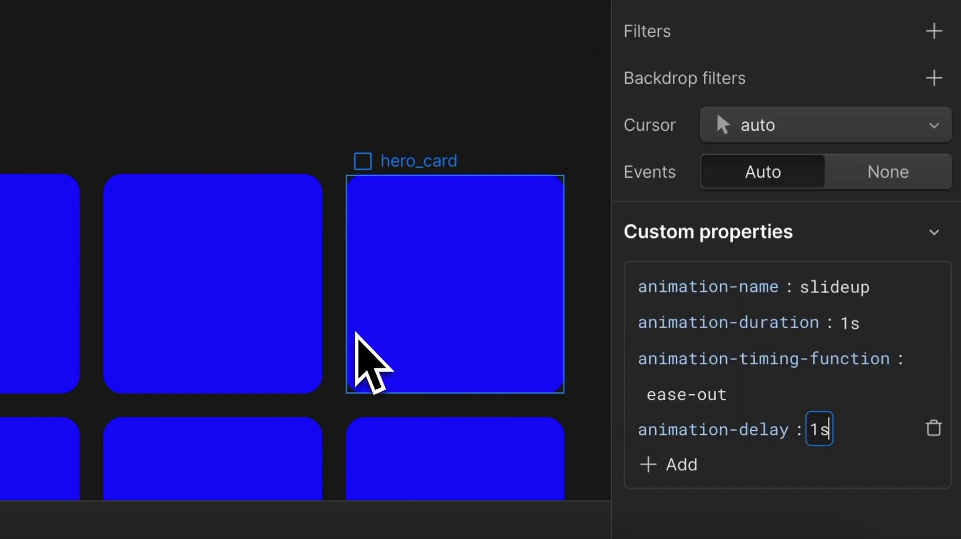
Step: Enter 1s as the hero text's animation delay and preview the staggered animations
{"action": "type", "text": "1s"}
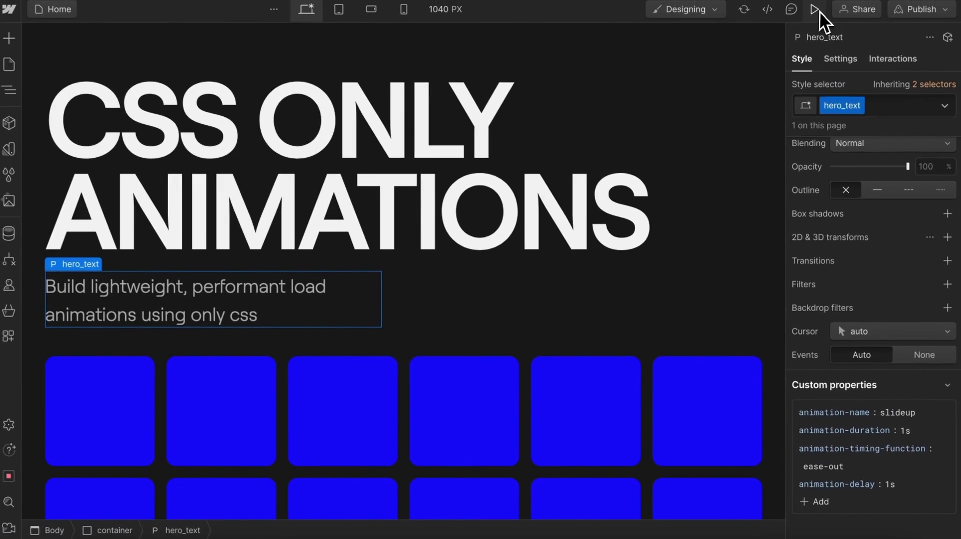
{"action": "left_click", "coordinate": [815, 9]}
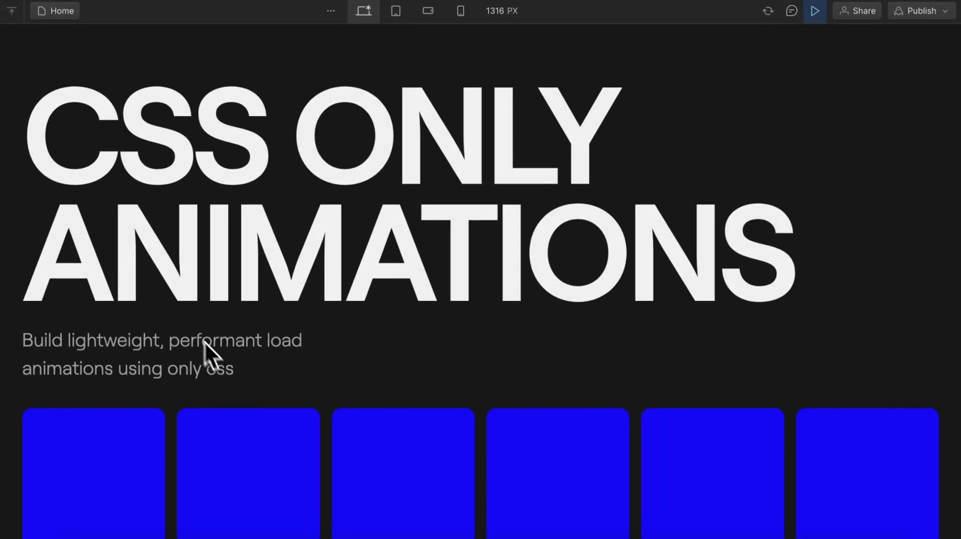
{"action": "left_click", "coordinate": [818, 8]}
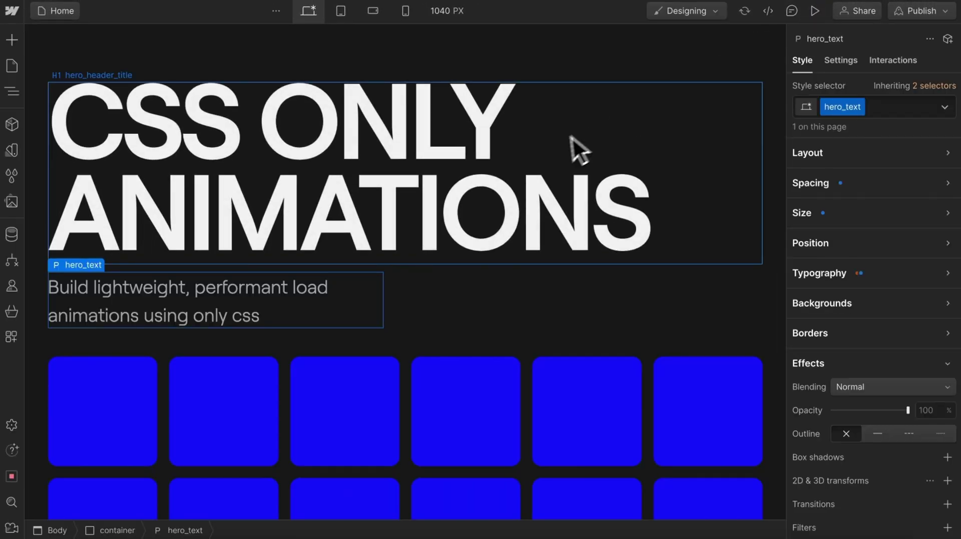
Step: Set the hero text's opacity to 0 and preview the load animation
{"action": "scroll", "coordinate": [901, 335], "scroll_direction": "down", "scroll_amount": 2}
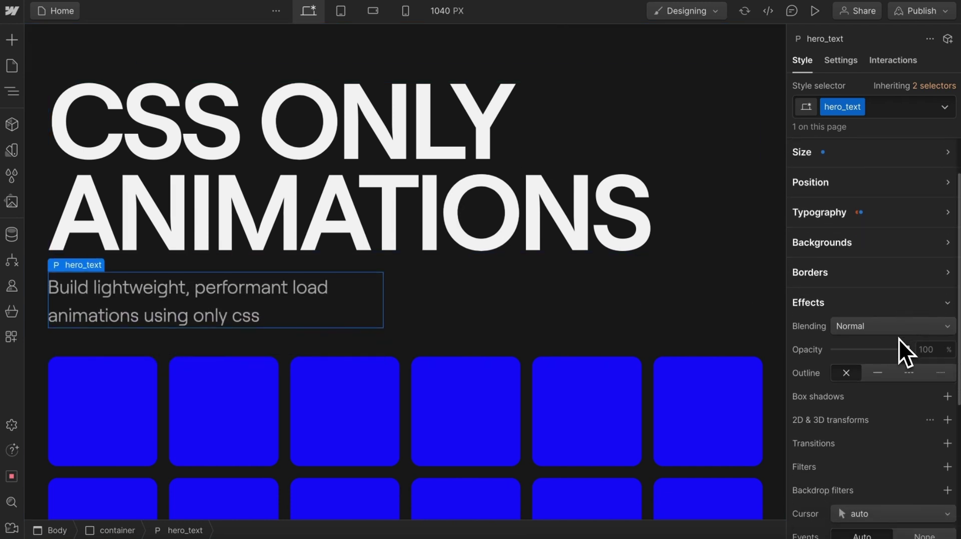
{"action": "left_click_drag", "start_coordinate": [849, 351], "coordinate": [802, 350]}
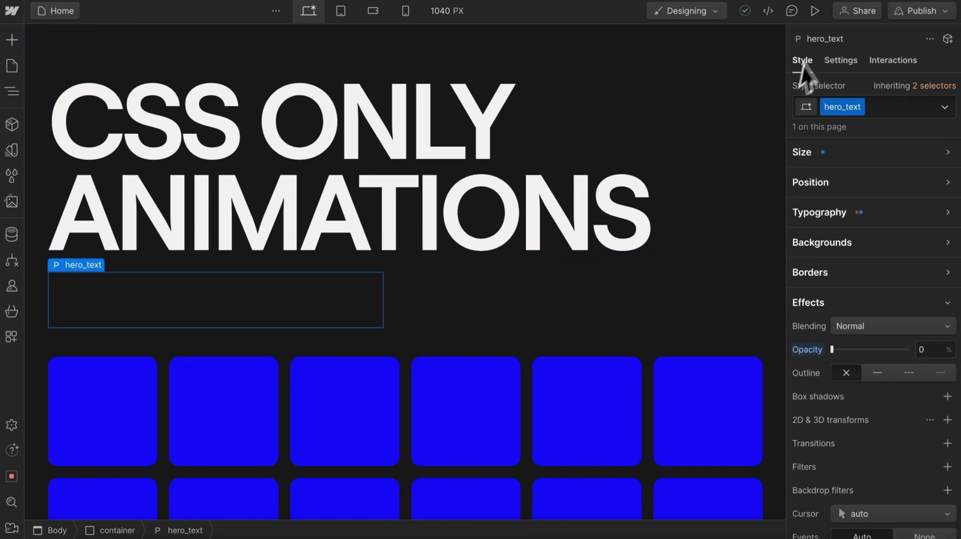
{"action": "left_click", "coordinate": [815, 11]}
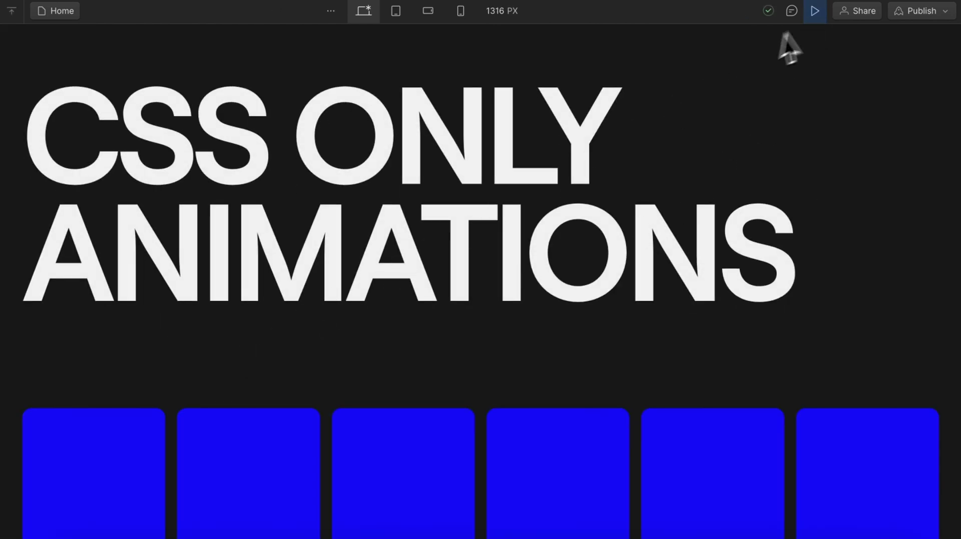
{"action": "left_click", "coordinate": [816, 12]}
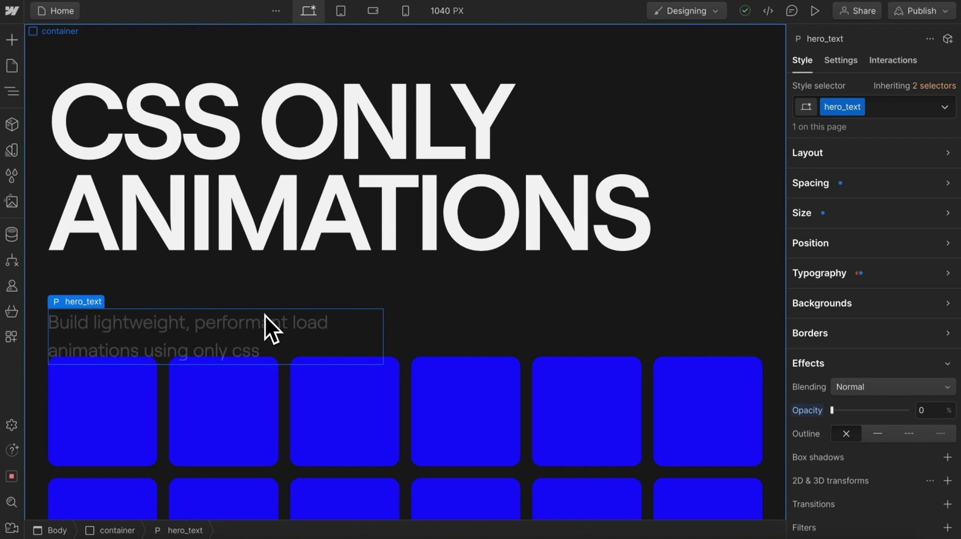
Step: Add animation-fill-mode to the hero text and preview the result
{"action": "scroll", "coordinate": [858, 333], "scroll_direction": "down", "scroll_amount": 5}
{"action": "scroll", "coordinate": [864, 283], "scroll_direction": "up", "scroll_amount": 2}
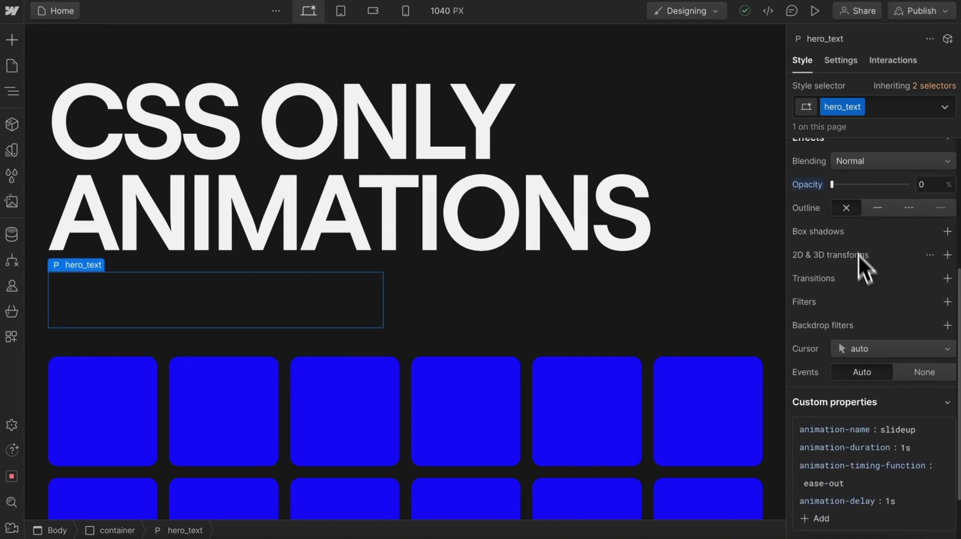
{"action": "scroll", "coordinate": [857, 353], "scroll_direction": "down", "scroll_amount": 2}
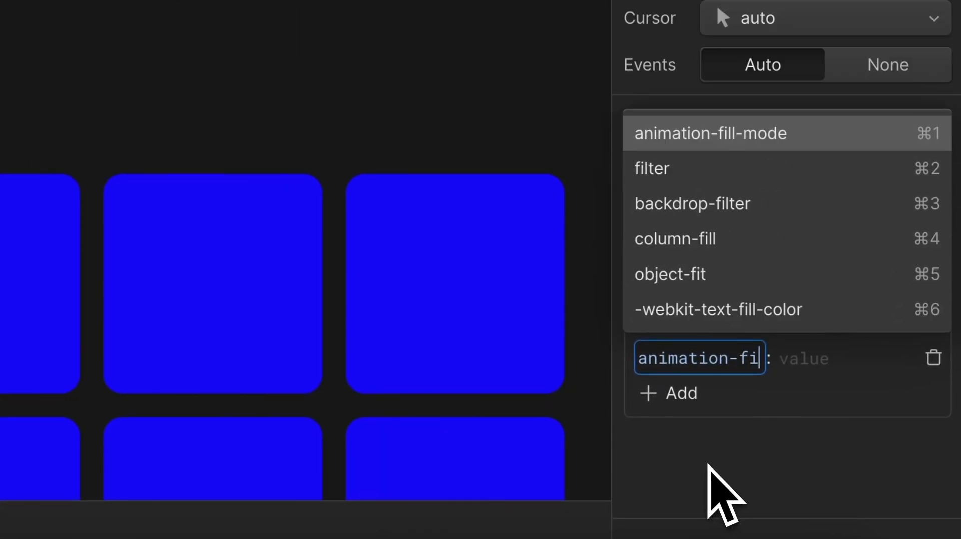
{"action": "type", "text": "ll-mod"}
{"action": "key", "text": "Return"}
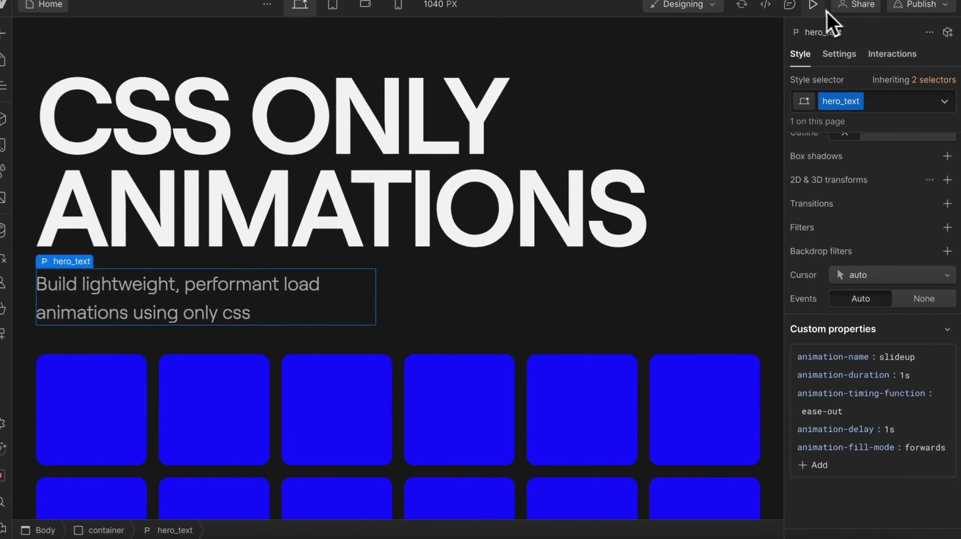
{"action": "left_click", "coordinate": [815, 10]}
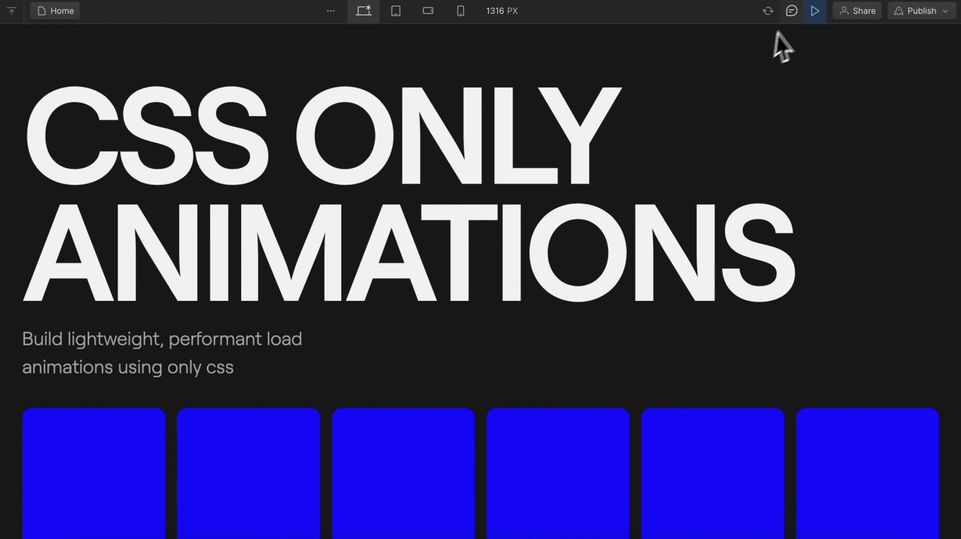
{"action": "left_click", "coordinate": [818, 13]}
Step: Reset the hero text's opacity setting
{"action": "scroll", "coordinate": [870, 353], "scroll_direction": "down", "scroll_amount": 6}
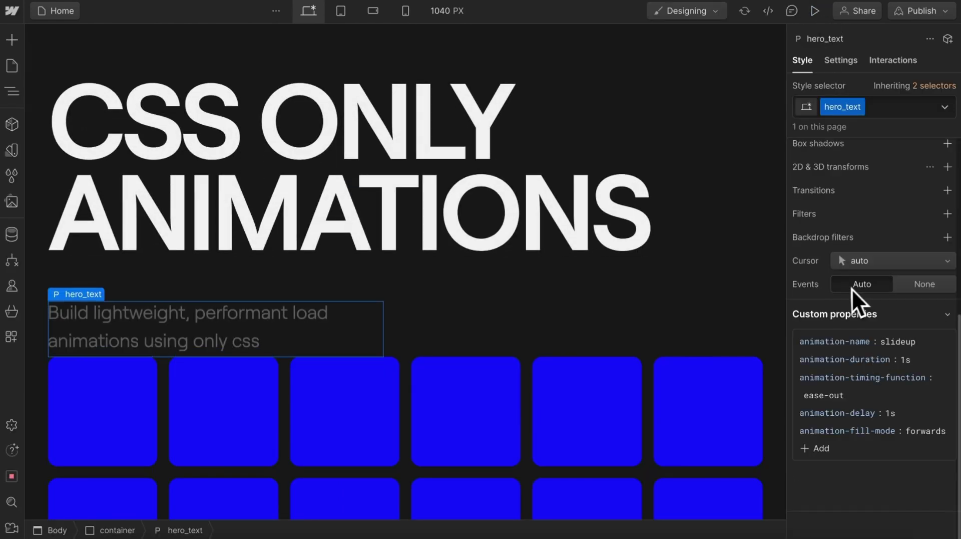
{"action": "scroll", "coordinate": [870, 284], "scroll_direction": "up", "scroll_amount": 2}
{"action": "left_click", "coordinate": [818, 207]}
{"action": "left_click", "coordinate": [821, 228]}
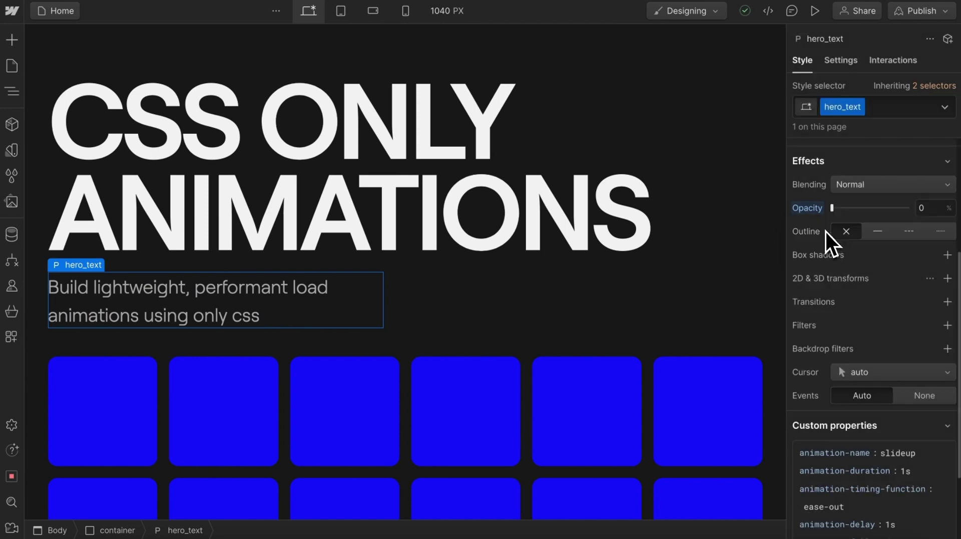
Step: Change the fill-mode value to both and preview the subtitle animation
{"action": "scroll", "coordinate": [834, 281], "scroll_direction": "down", "scroll_amount": 2}
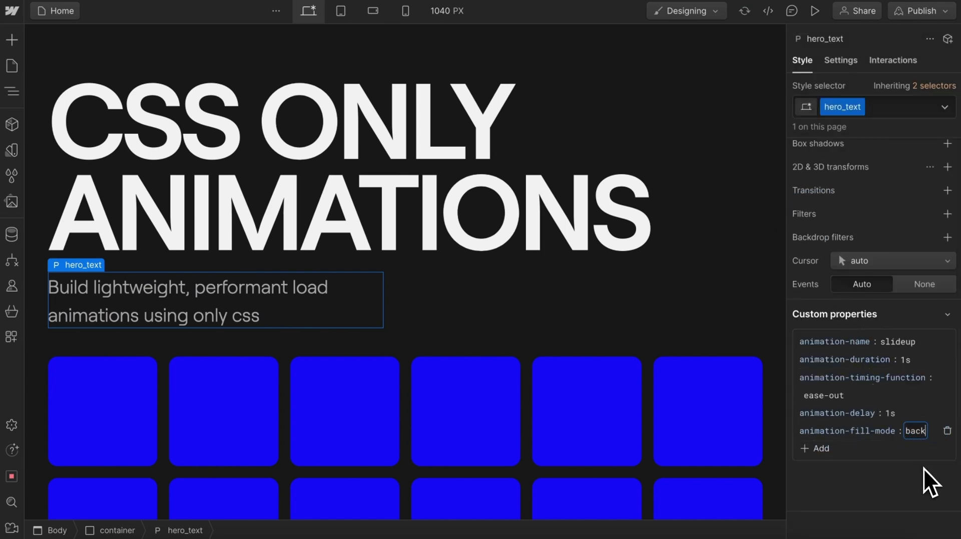
{"action": "type", "text": "wards"}
{"action": "key", "text": "BackSpace"}
{"action": "key", "text": "BackSpace"}
{"action": "key", "text": "BackSpace"}
{"action": "key", "text": "BackSpace"}
{"action": "key", "text": "BackSpace"}
{"action": "key", "text": "BackSpace"}
{"action": "key", "text": "BackSpace"}
{"action": "key", "text": "BackSpace"}
{"action": "type", "text": "oth"}
{"action": "key", "text": "Return"}
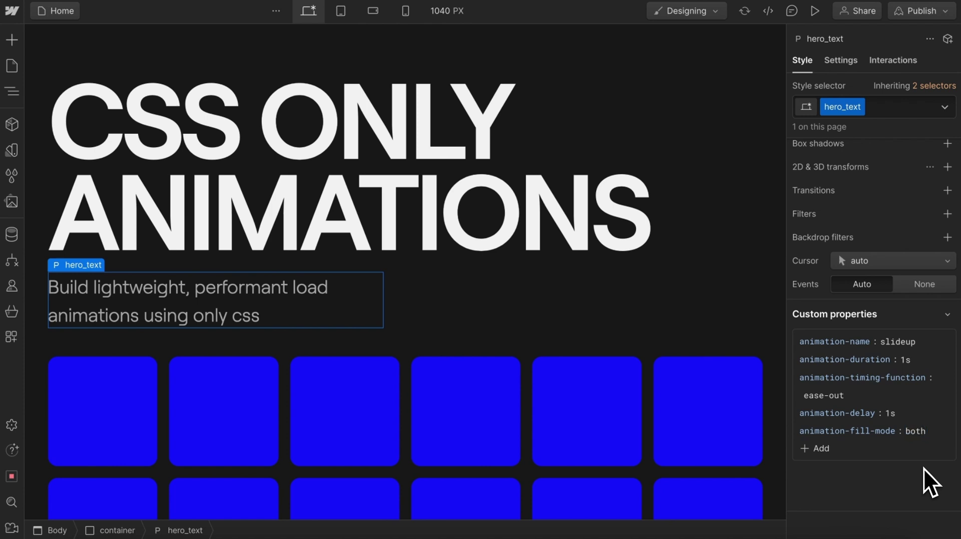
{"action": "left_click", "coordinate": [820, 13]}
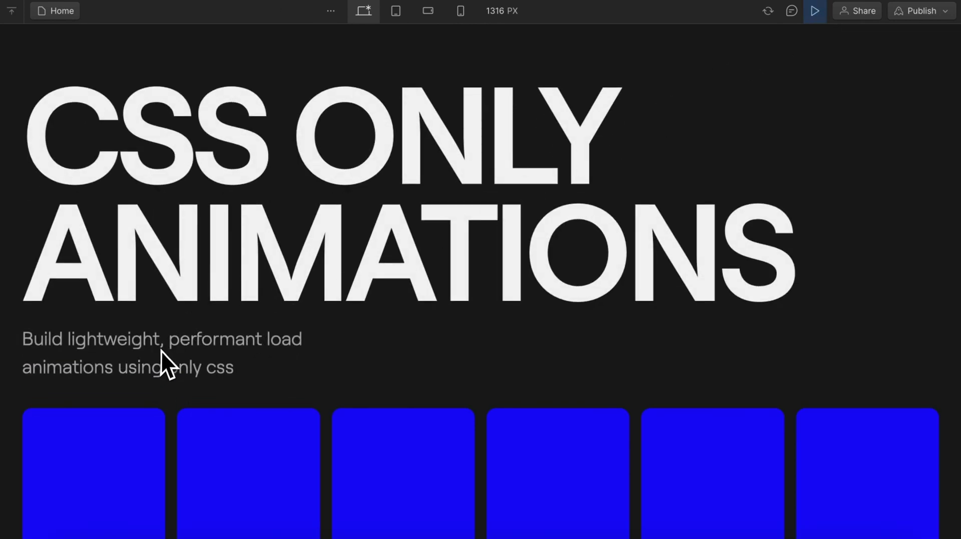
{"action": "left_click", "coordinate": [815, 12]}
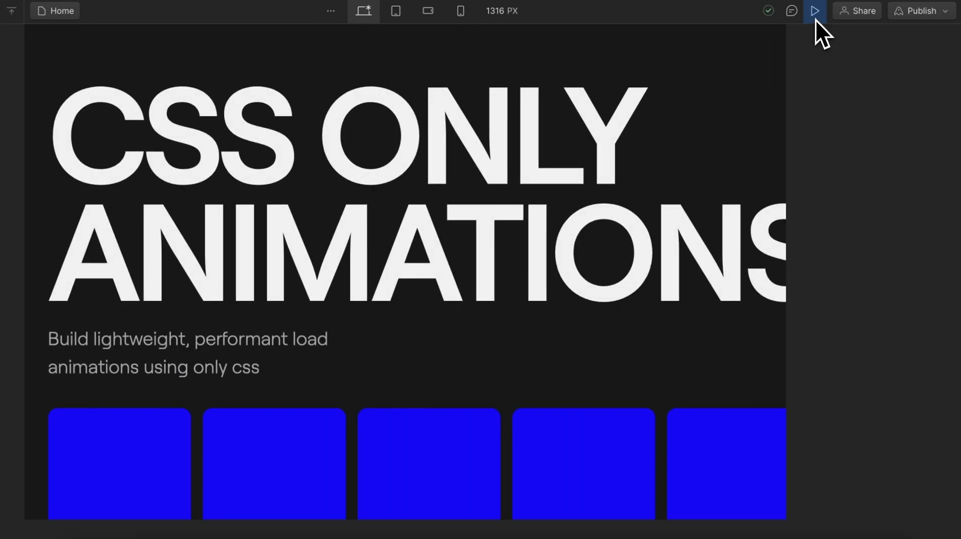
Step: Add animation-iteration-count 2 to the hero heading and preview the repeated animation
{"action": "scroll", "coordinate": [839, 307], "scroll_direction": "down", "scroll_amount": 5}
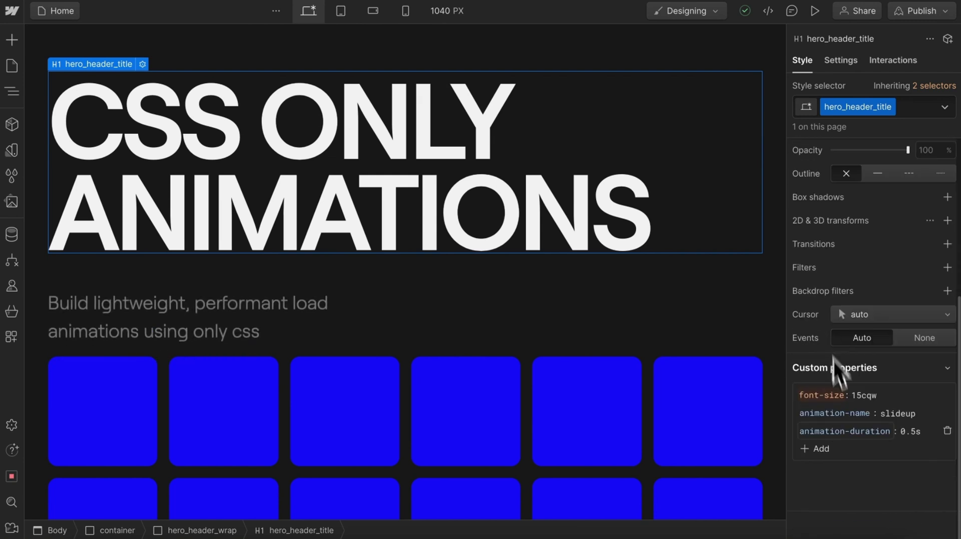
{"action": "left_click", "coordinate": [816, 452]}
{"action": "type", "text": "animation-iter"}
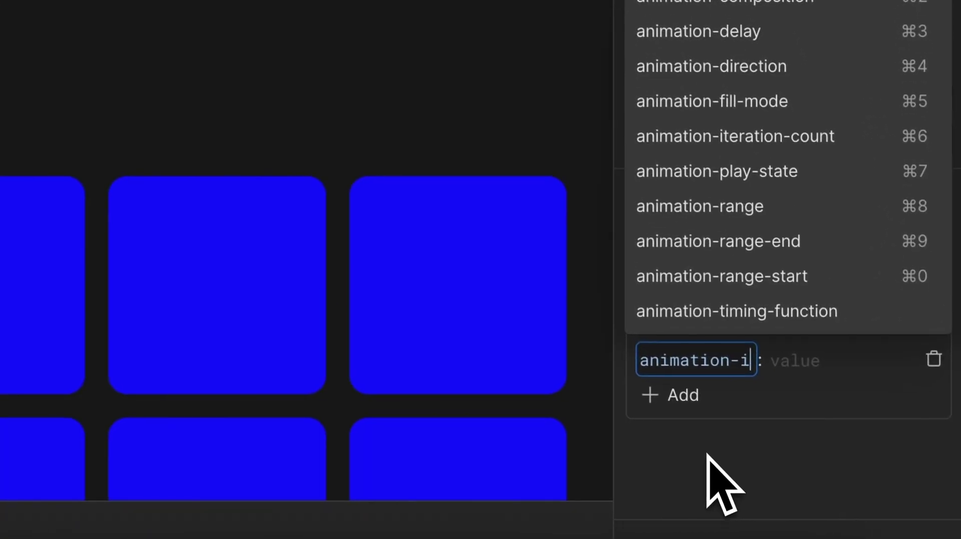
{"action": "key", "text": "Return"}
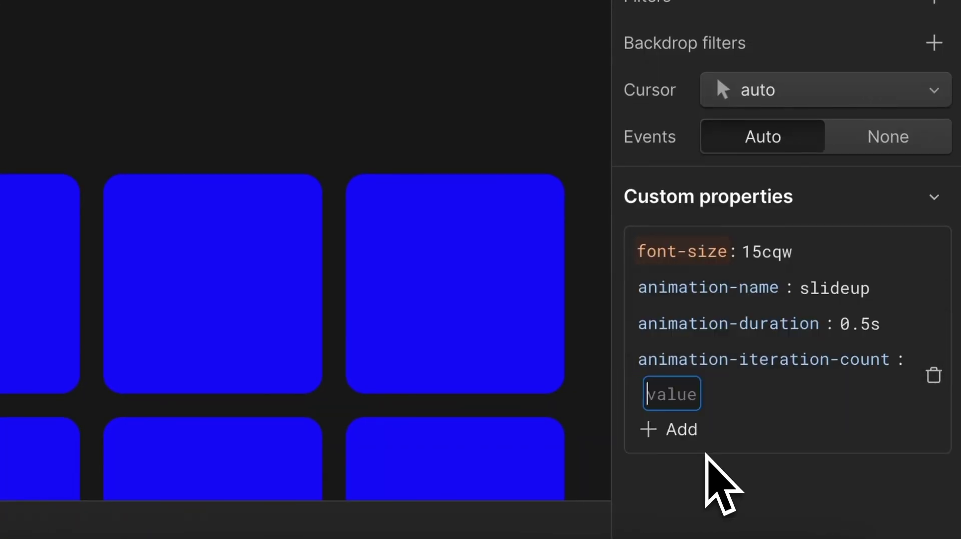
{"action": "type", "text": "2"}
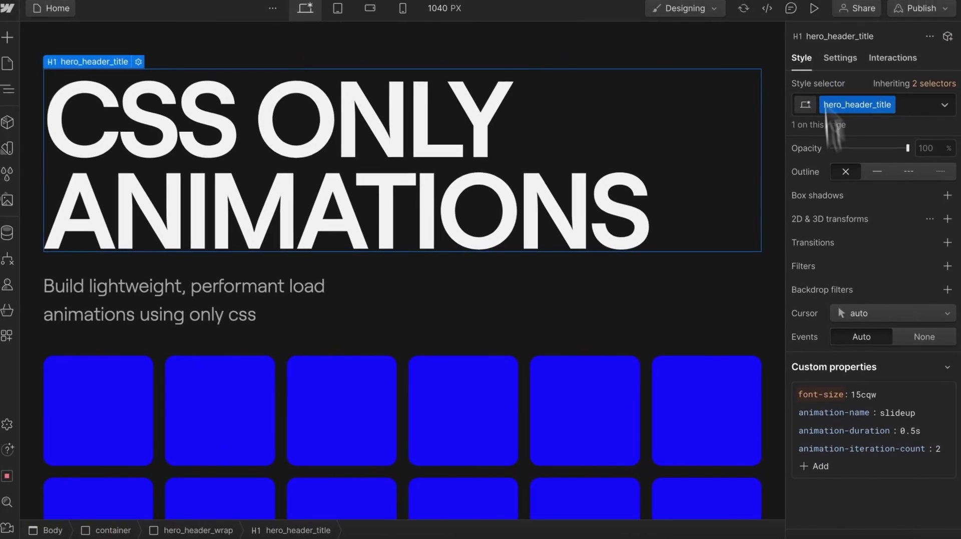
{"action": "left_click", "coordinate": [816, 11]}
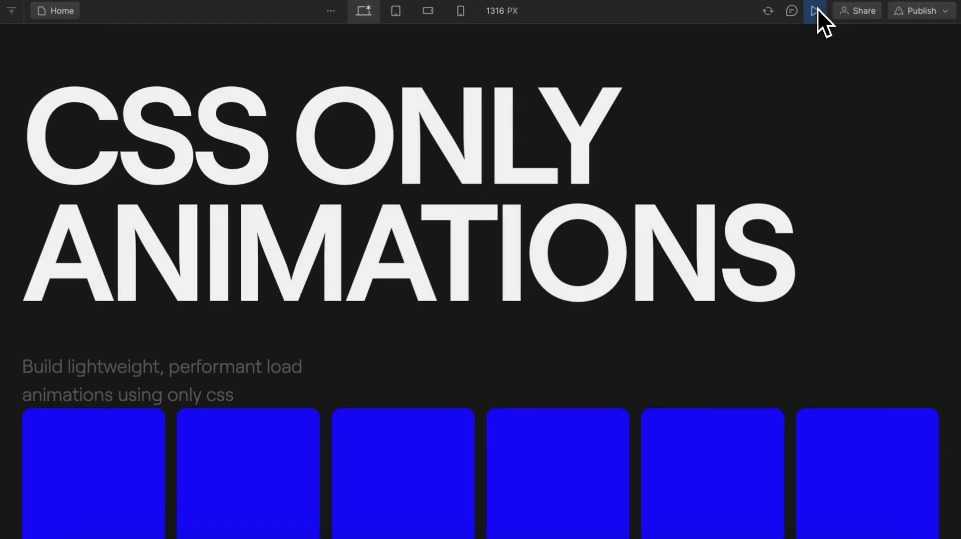
{"action": "left_click", "coordinate": [818, 9]}
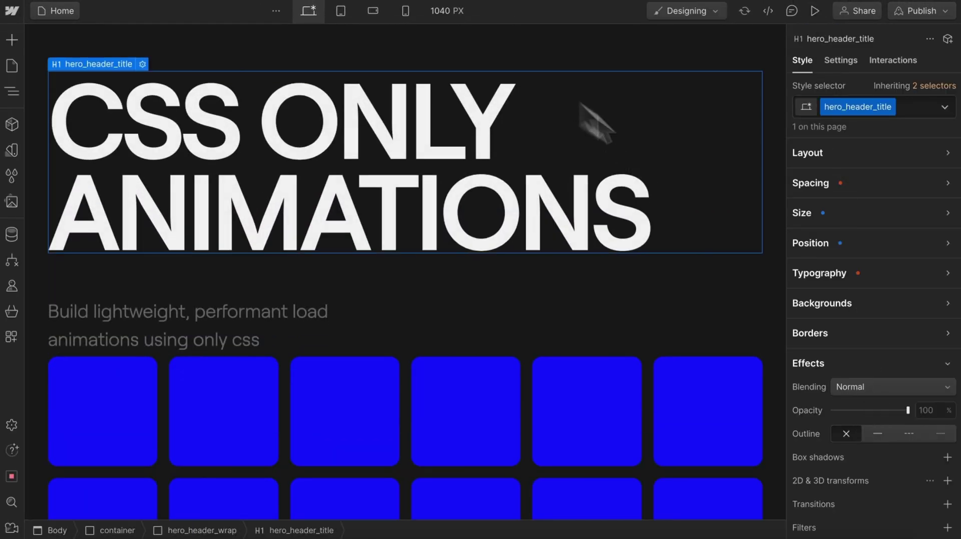
Step: Change the heading's animation duration to 1s and iteration count to infinite
{"action": "scroll", "coordinate": [858, 388], "scroll_direction": "down", "scroll_amount": 5}
{"action": "left_click", "coordinate": [911, 412]}
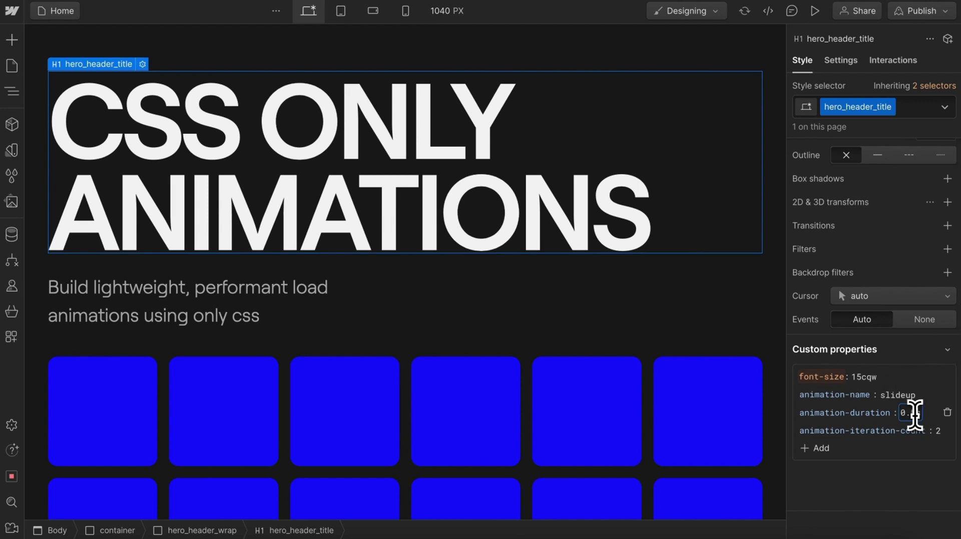
{"action": "type", "text": "1s"}
{"action": "key", "text": "Return"}
{"action": "left_click", "coordinate": [938, 432]}
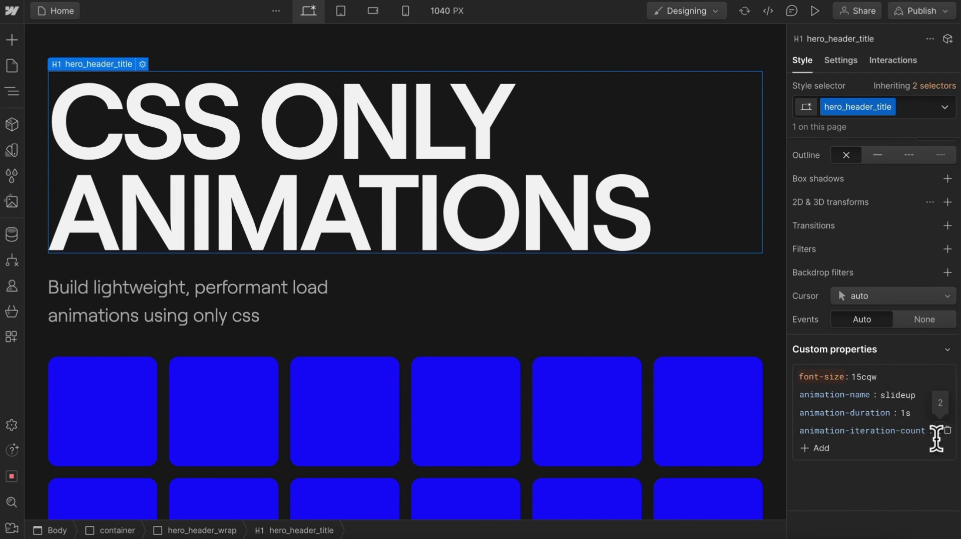
{"action": "key", "text": "BackSpace"}
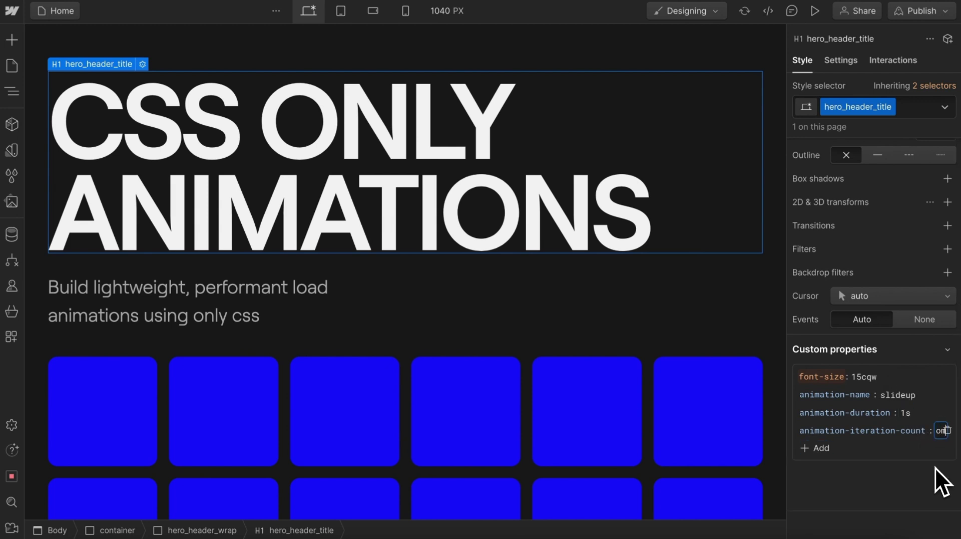
{"action": "type", "text": "infinite"}
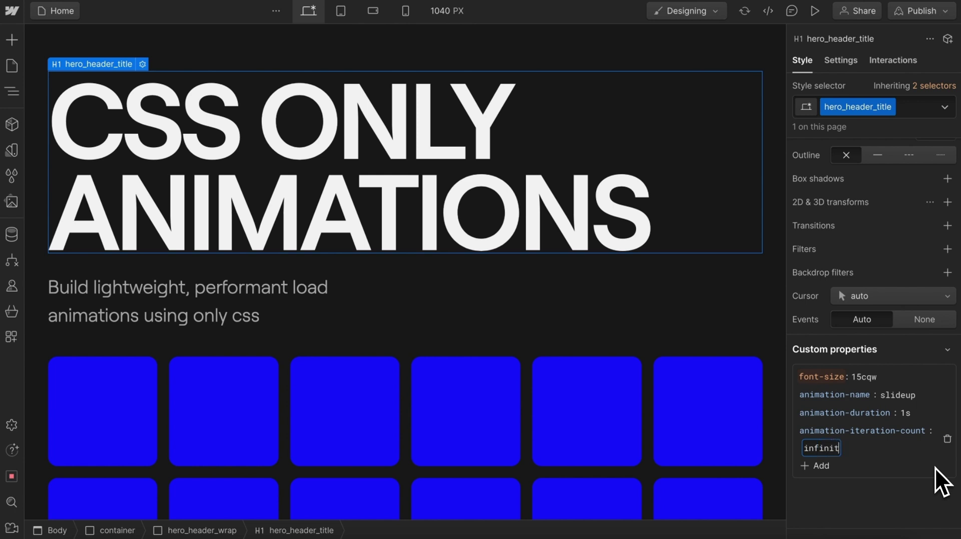
{"action": "key", "text": "Return"}
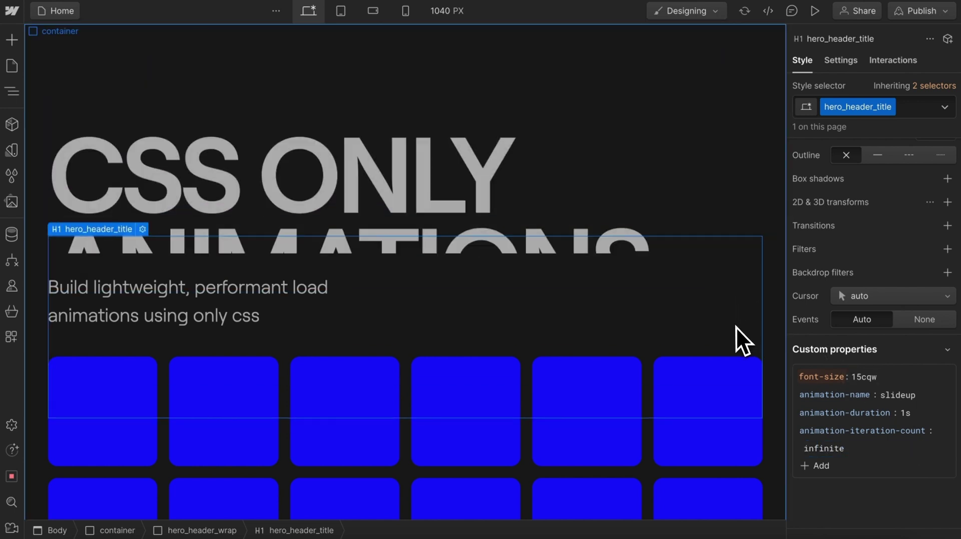
Step: Set the heading's animation-direction to alternate
{"action": "left_click", "coordinate": [819, 466]}
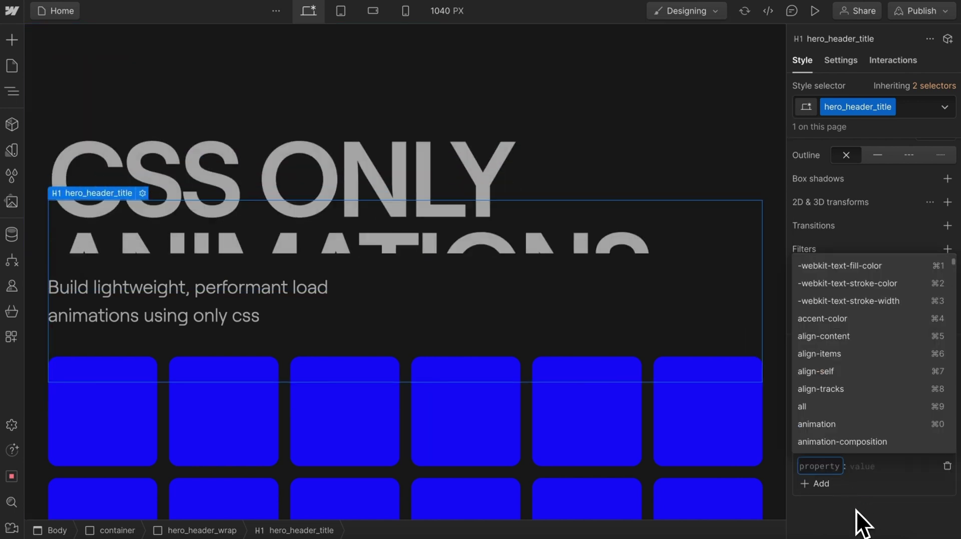
{"action": "type", "text": "animation-d"}
{"action": "type", "text": "irection"}
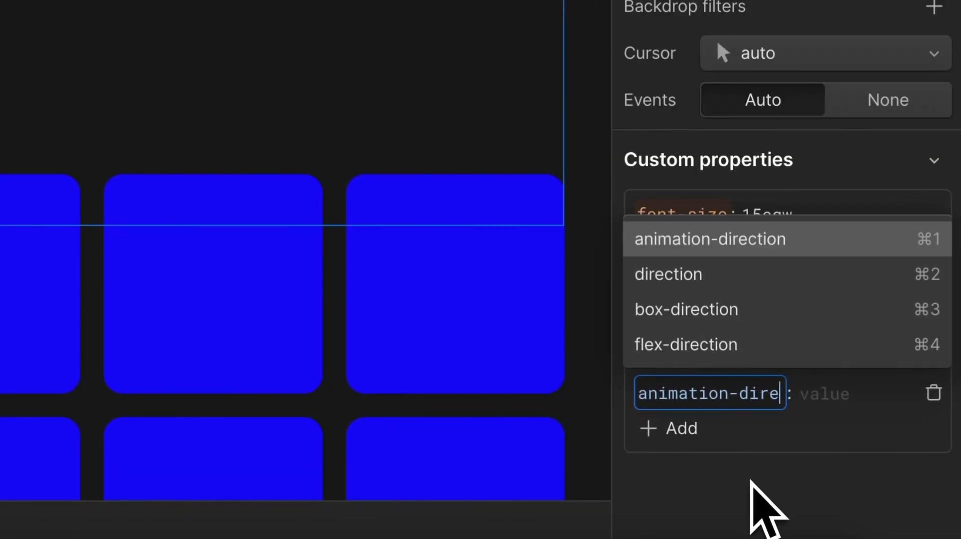
{"action": "key", "text": "Return"}
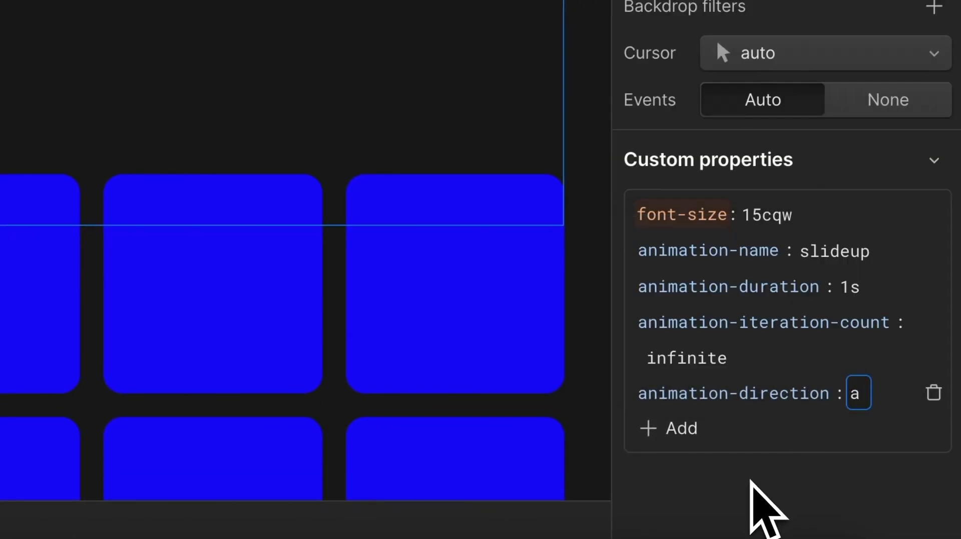
{"action": "type", "text": "alternate"}
{"action": "key", "text": "Return"}
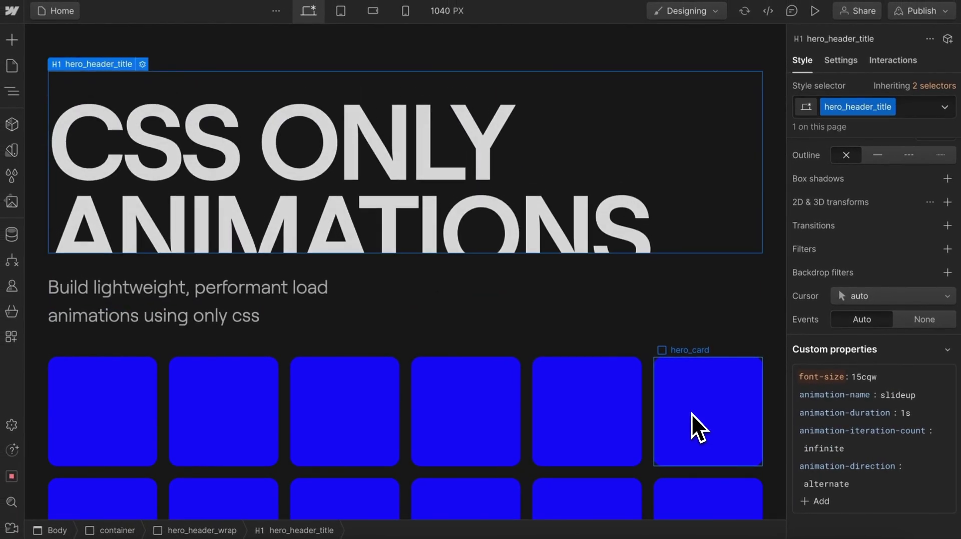
Step: Add animation-play-state running to the heading's custom properties
{"action": "scroll", "coordinate": [842, 495], "scroll_direction": "down", "scroll_amount": 2}
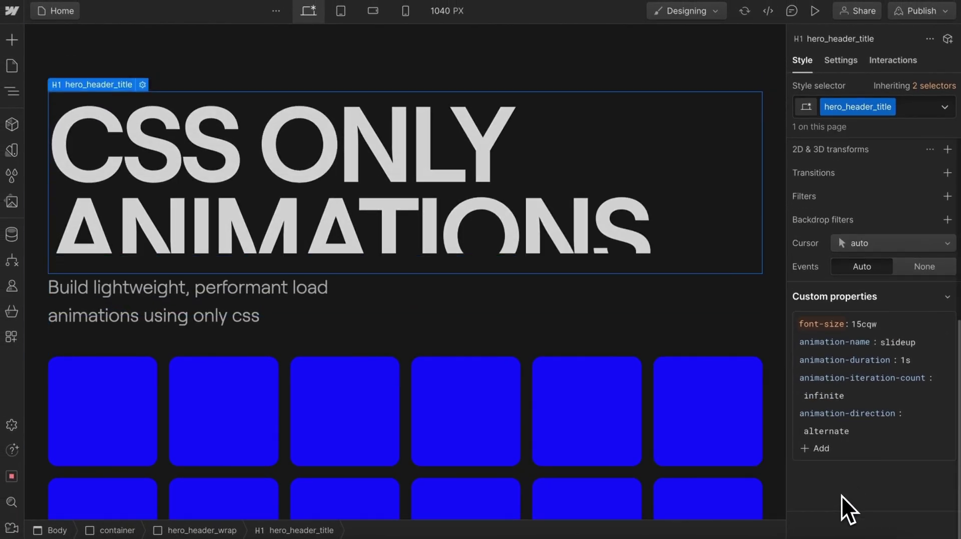
{"action": "left_click", "coordinate": [823, 450]}
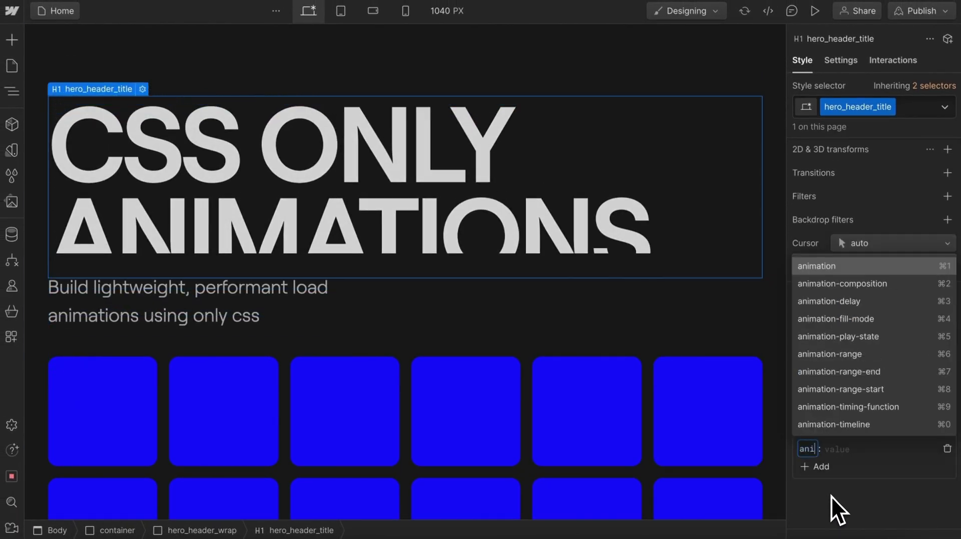
{"action": "type", "text": "mation-"}
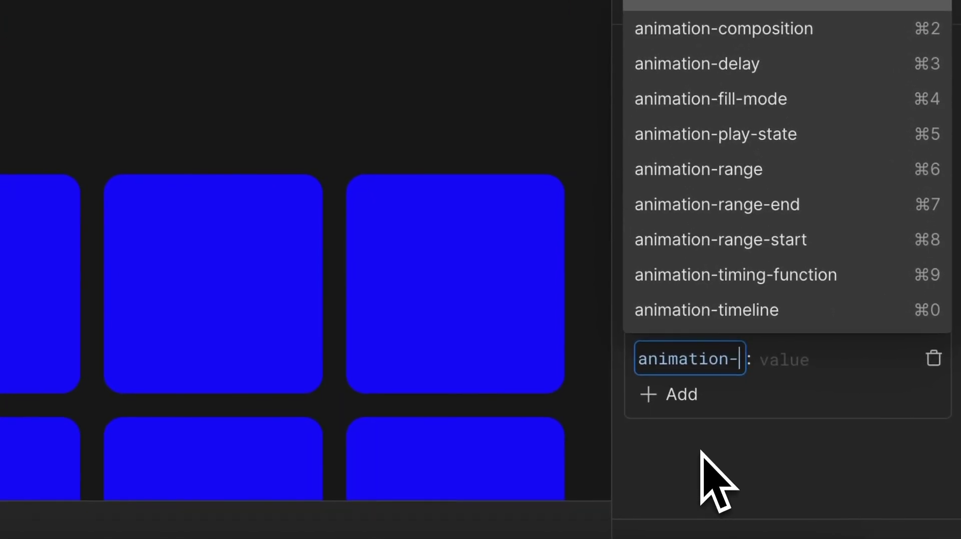
{"action": "type", "text": "play-state"}
{"action": "key", "text": "Return"}
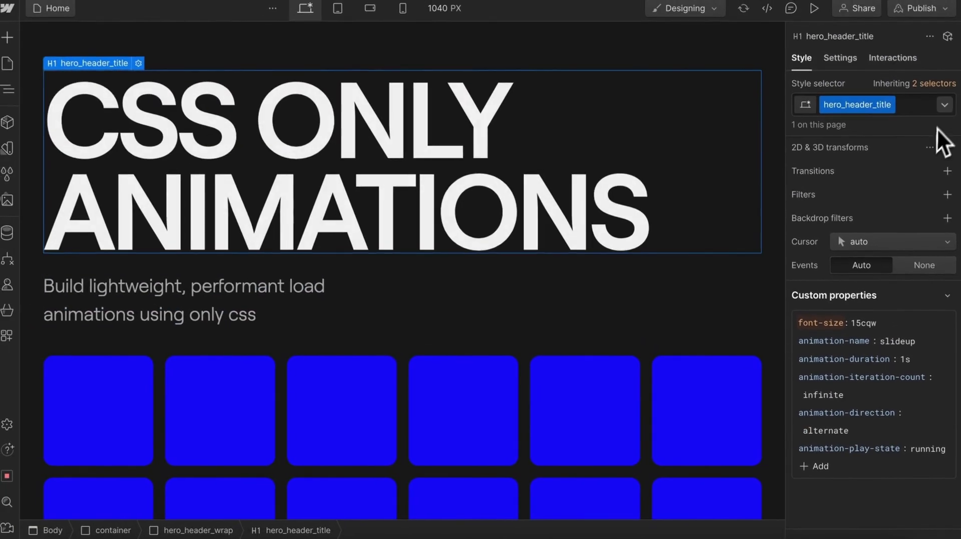
Step: In the heading's Hover state, set animation-play-state to paused
{"action": "left_click", "coordinate": [946, 110]}
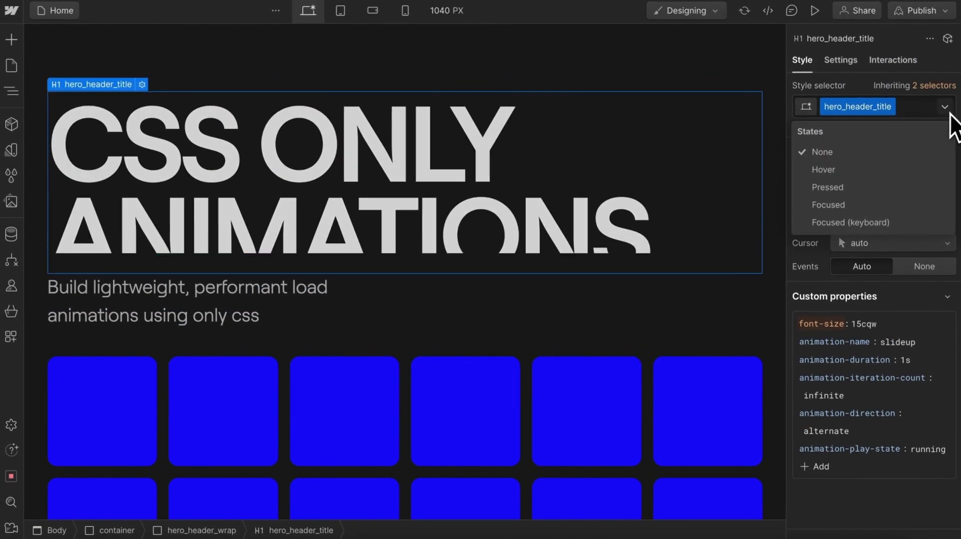
{"action": "left_click", "coordinate": [851, 169]}
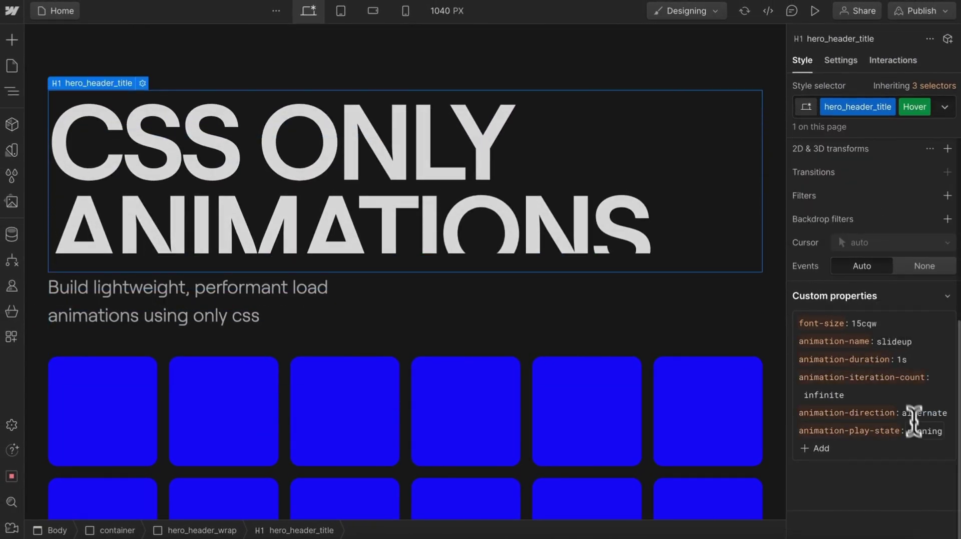
{"action": "double_click", "coordinate": [916, 430]}
{"action": "type", "text": "pause"}
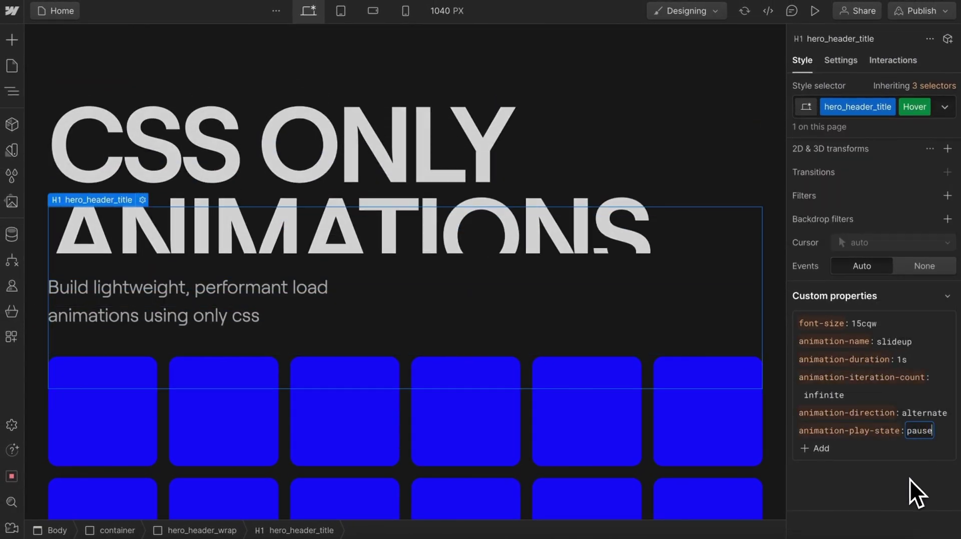
{"action": "type", "text": "d"}
{"action": "key", "text": "Return"}
{"action": "left_click", "coordinate": [735, 120]}
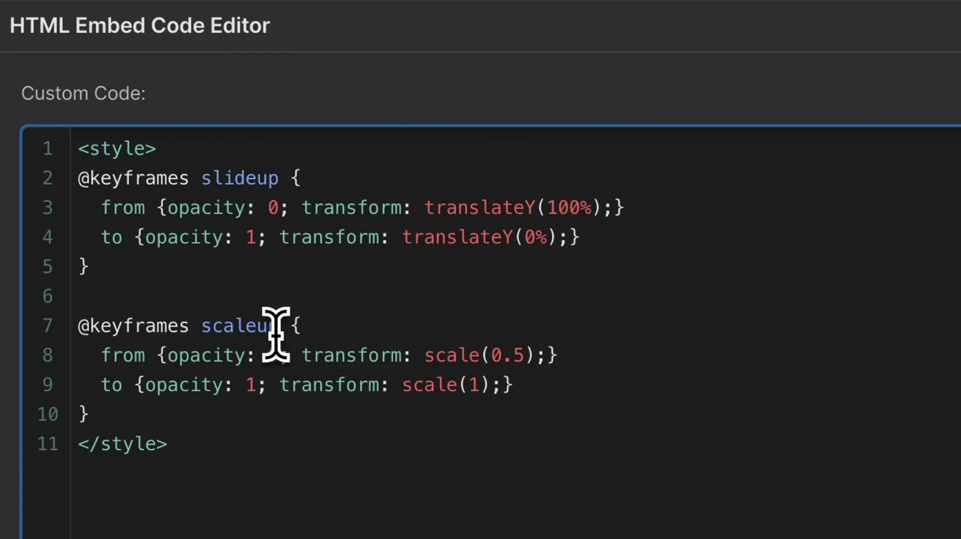
{"action": "double_click", "coordinate": [273, 327]}
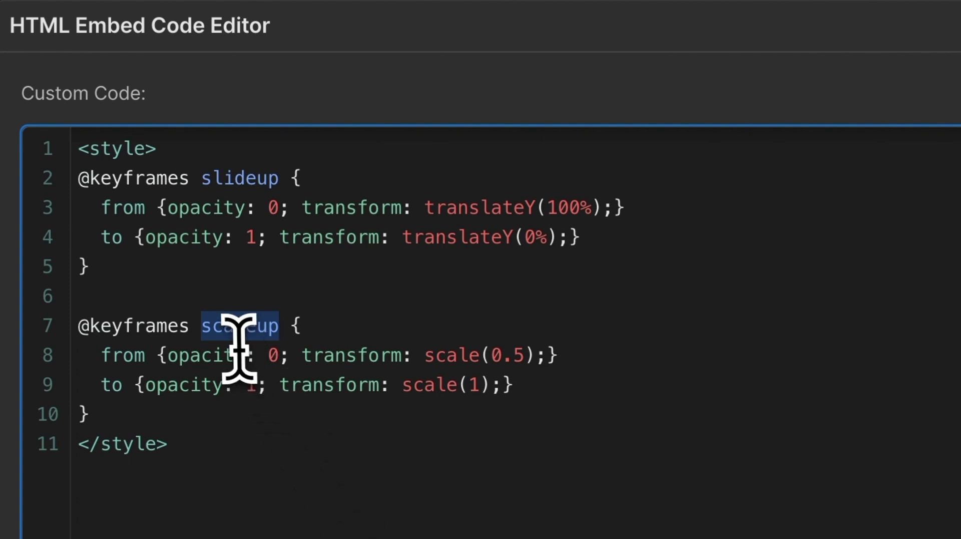
{"action": "left_click", "coordinate": [560, 354]}
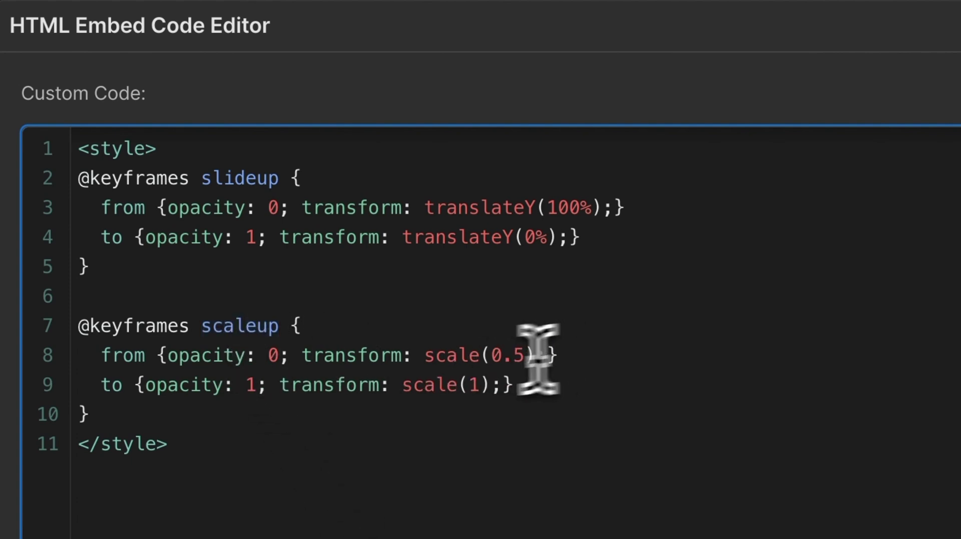
{"action": "left_click", "coordinate": [541, 382]}
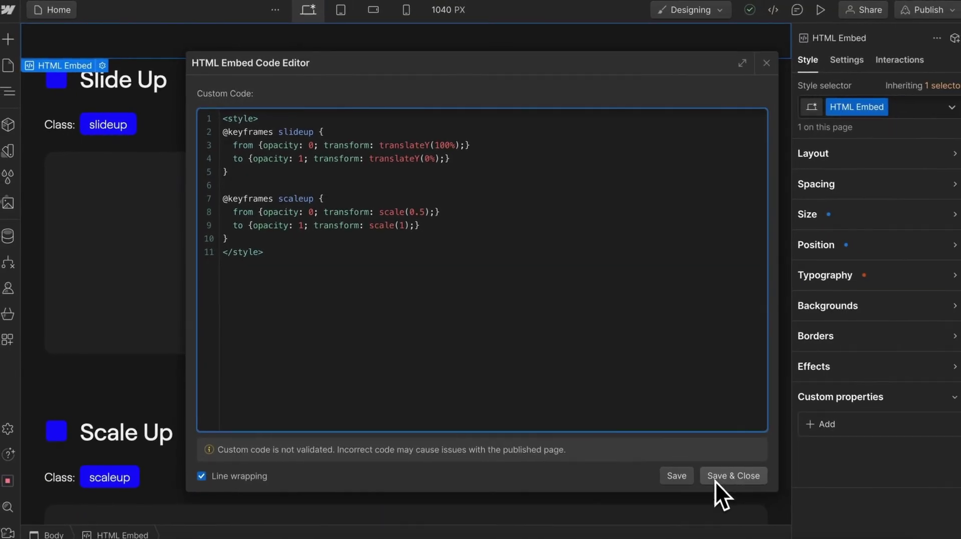
{"action": "left_click", "coordinate": [715, 481]}
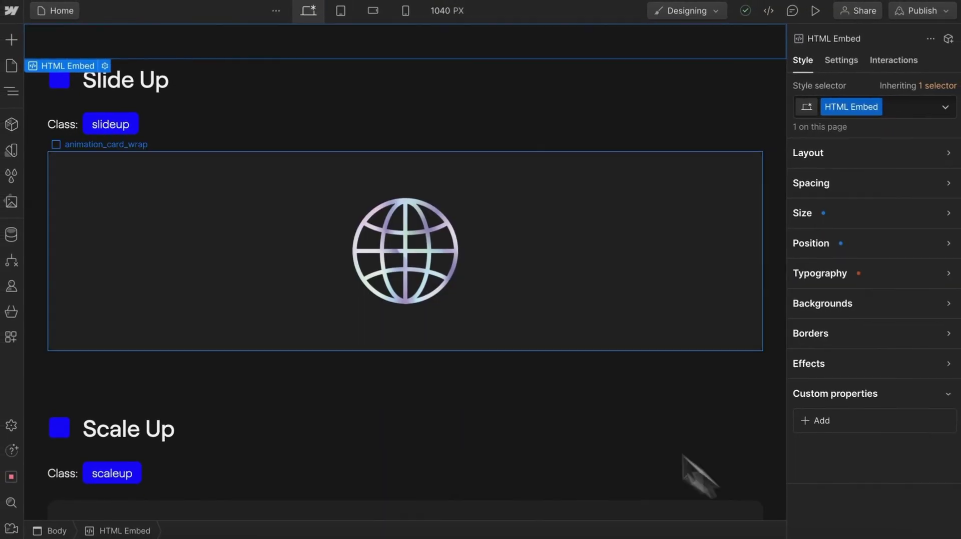
{"action": "left_click", "coordinate": [58, 77]}
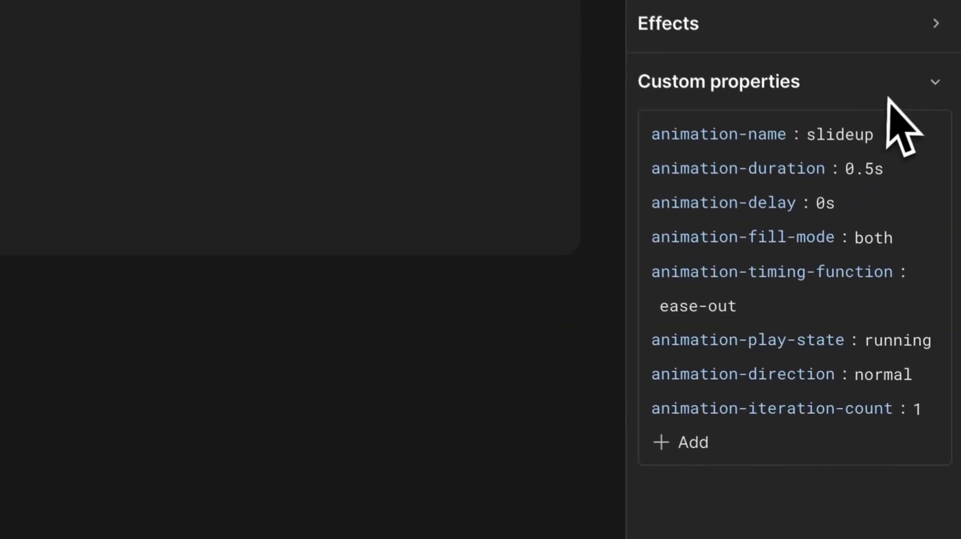
{"action": "mouse_move", "coordinate": [938, 281]}
{"action": "mouse_move", "coordinate": [905, 152]}
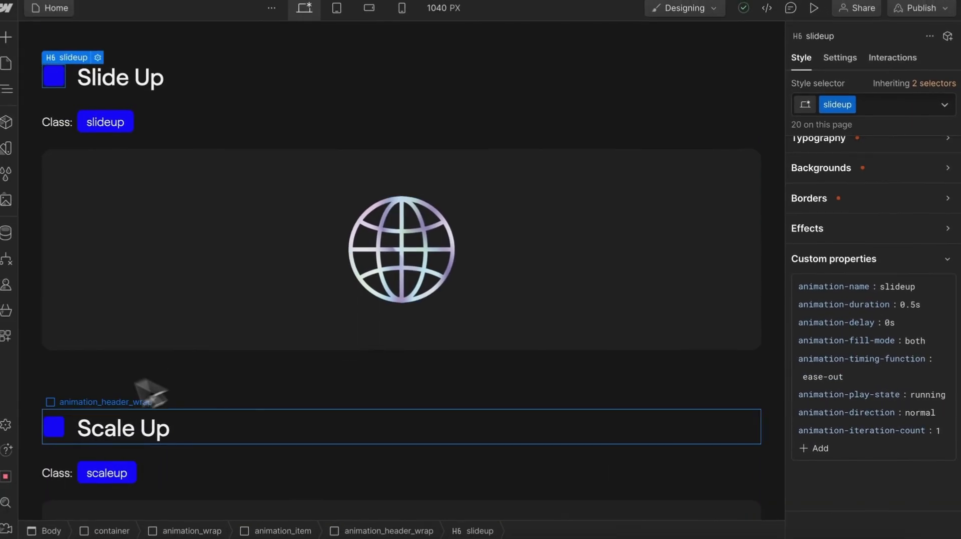
{"action": "left_click", "coordinate": [66, 421]}
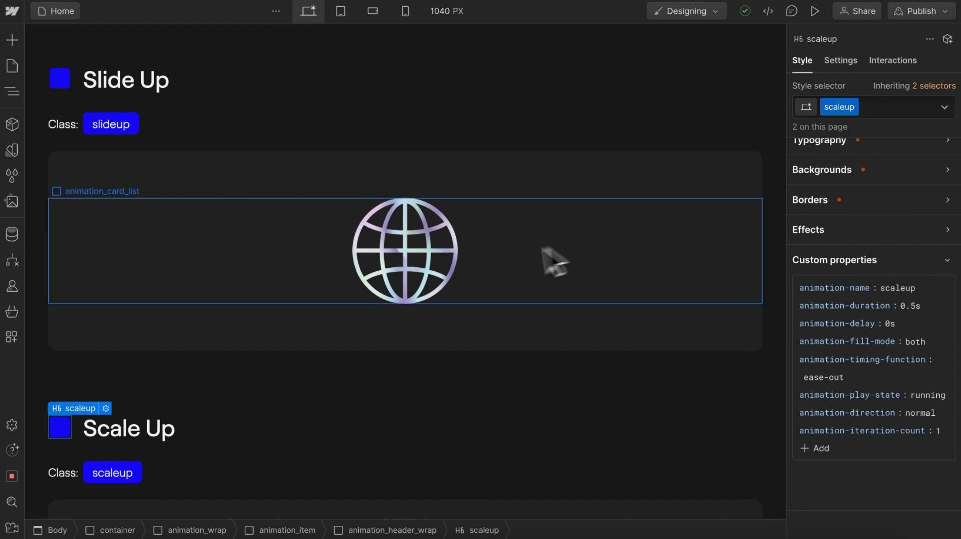
Step: Add the slideup combo class to the hero heading and both hero paragraphs
{"action": "scroll", "coordinate": [286, 199], "scroll_direction": "up", "scroll_amount": 10}
{"action": "left_click", "coordinate": [215, 178]}
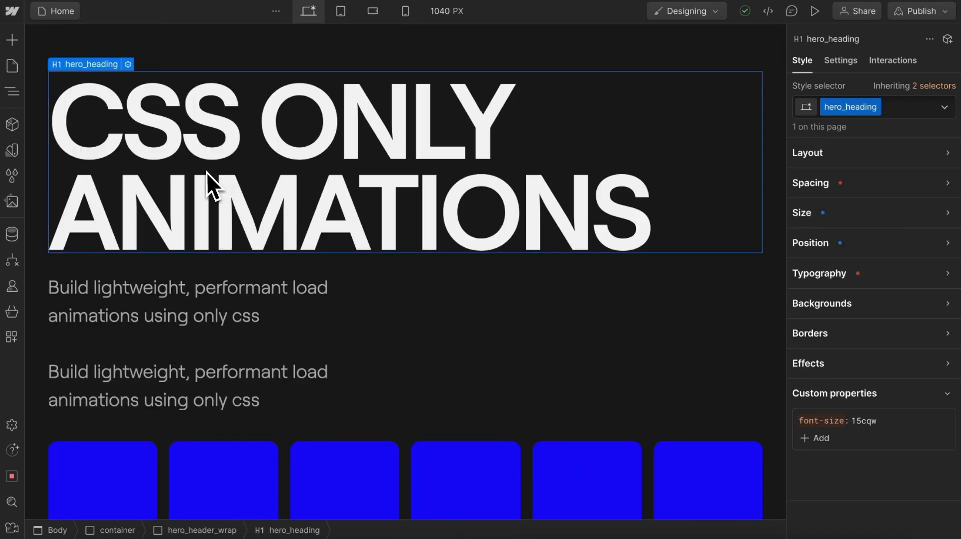
{"action": "left_click", "coordinate": [906, 106]}
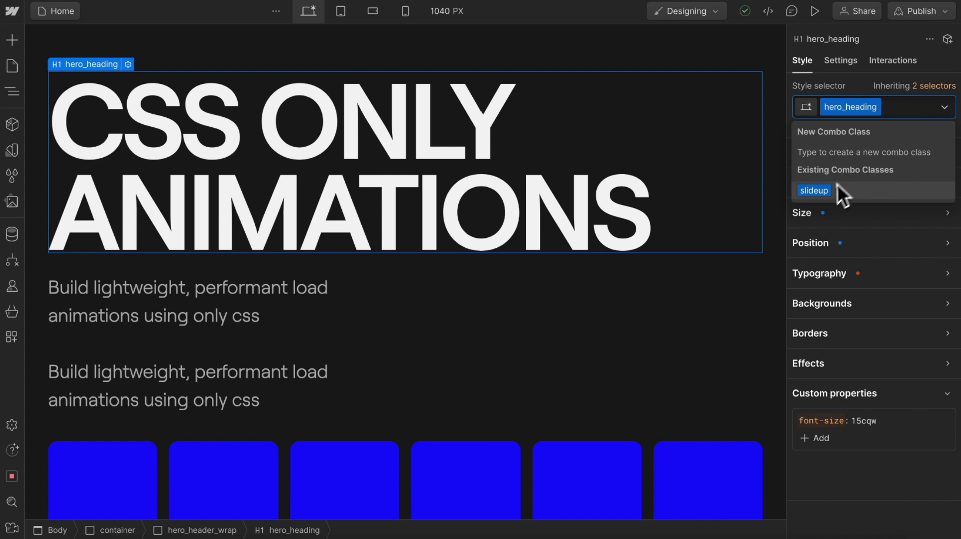
{"action": "left_click", "coordinate": [826, 191]}
{"action": "scroll", "coordinate": [825, 194], "scroll_direction": "down", "scroll_amount": 3}
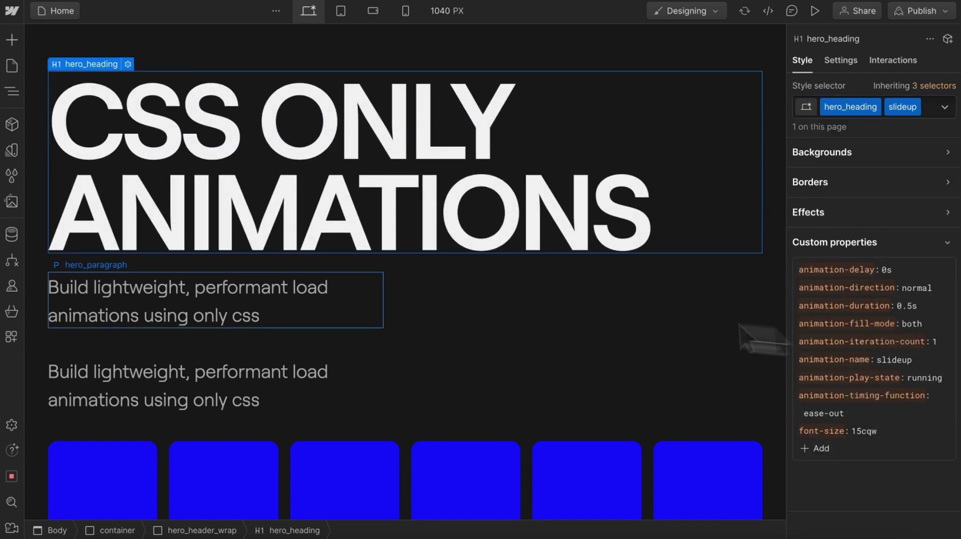
{"action": "left_click", "coordinate": [277, 326]}
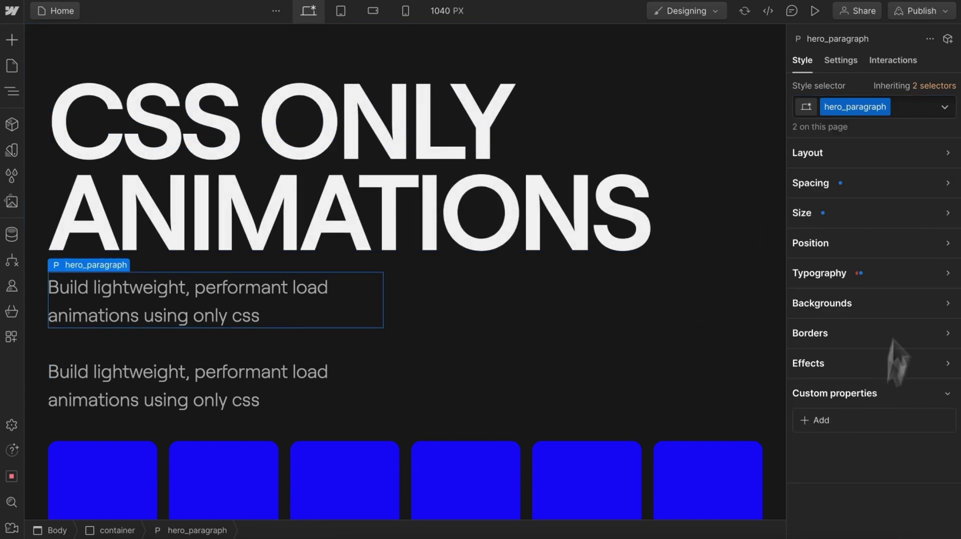
{"action": "left_click", "coordinate": [916, 114]}
{"action": "left_click", "coordinate": [830, 187]}
{"action": "scroll", "coordinate": [839, 214], "scroll_direction": "down", "scroll_amount": 3}
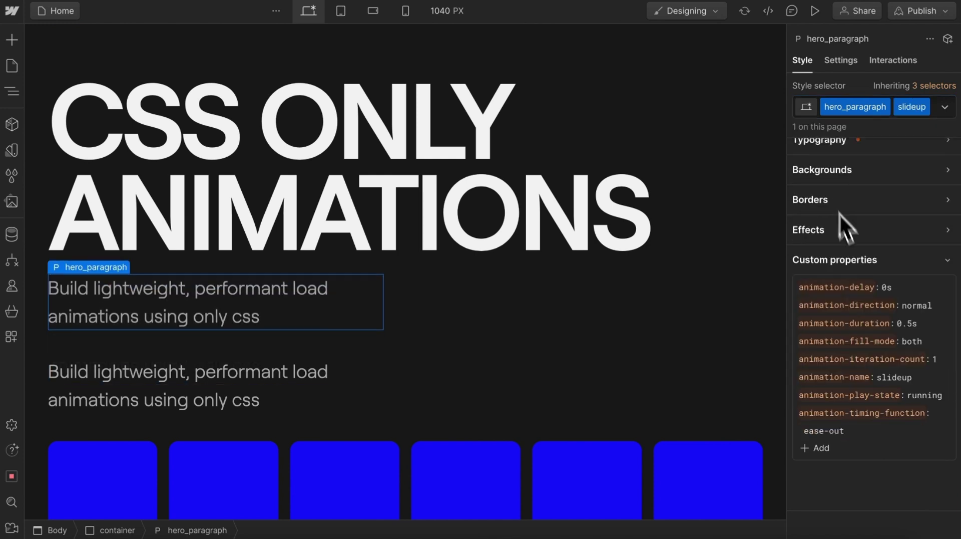
{"action": "left_click", "coordinate": [321, 368]}
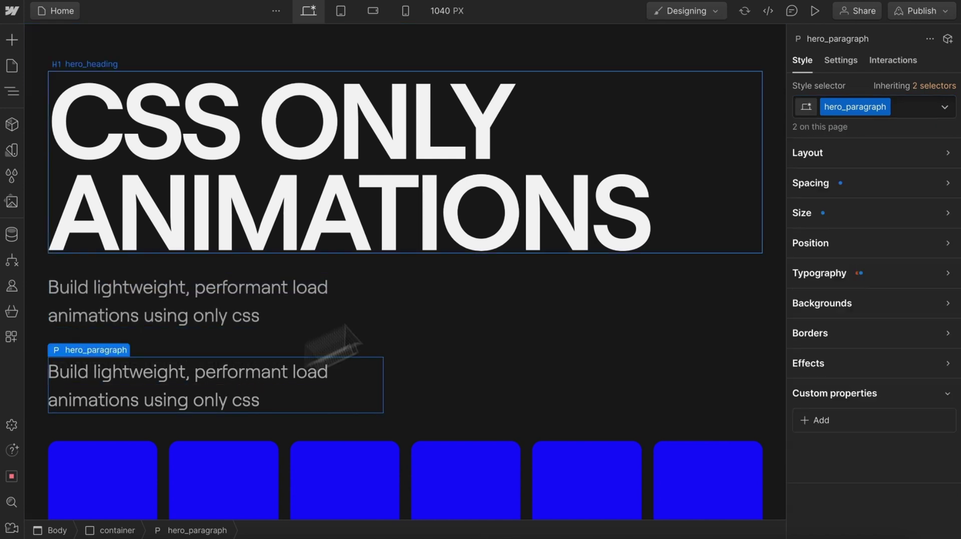
{"action": "left_click", "coordinate": [898, 107]}
{"action": "left_click", "coordinate": [832, 189]}
{"action": "scroll", "coordinate": [883, 443], "scroll_direction": "down", "scroll_amount": 3}
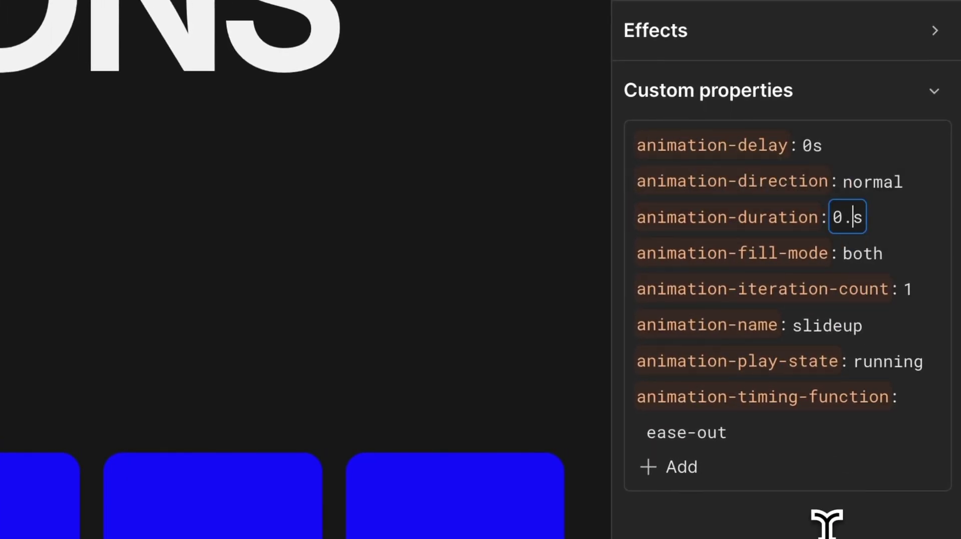
Step: Set the paragraphs' animation-duration to 0.8s and compare it with the heading's 0.5s
{"action": "key", "text": "Return"}
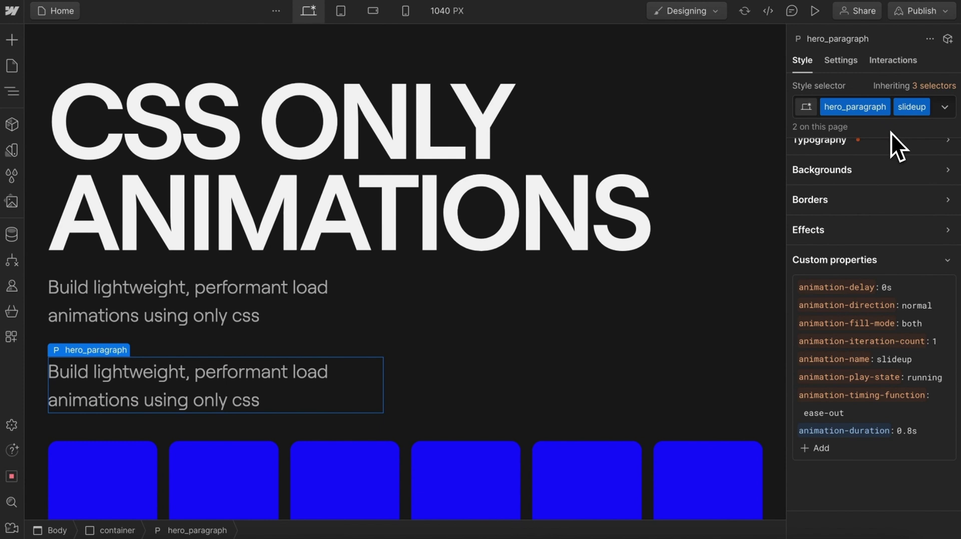
{"action": "left_click", "coordinate": [245, 314]}
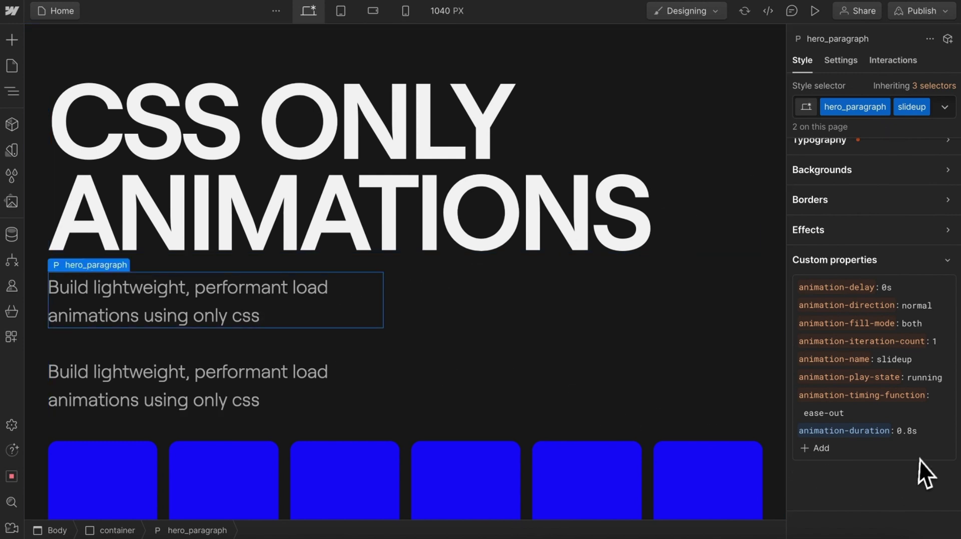
{"action": "left_click", "coordinate": [441, 185]}
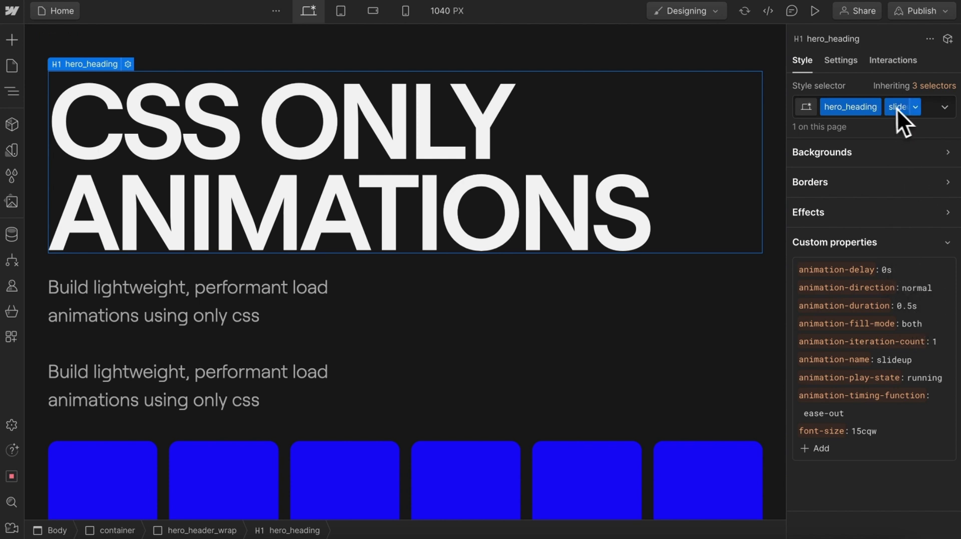
{"action": "left_click", "coordinate": [191, 296]}
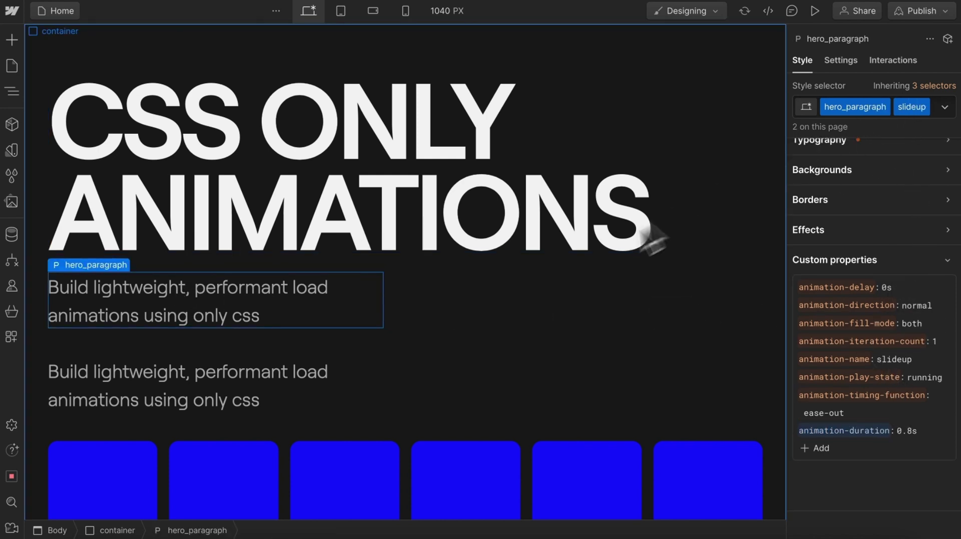
{"action": "scroll", "coordinate": [564, 266], "scroll_direction": "down", "scroll_amount": 3}
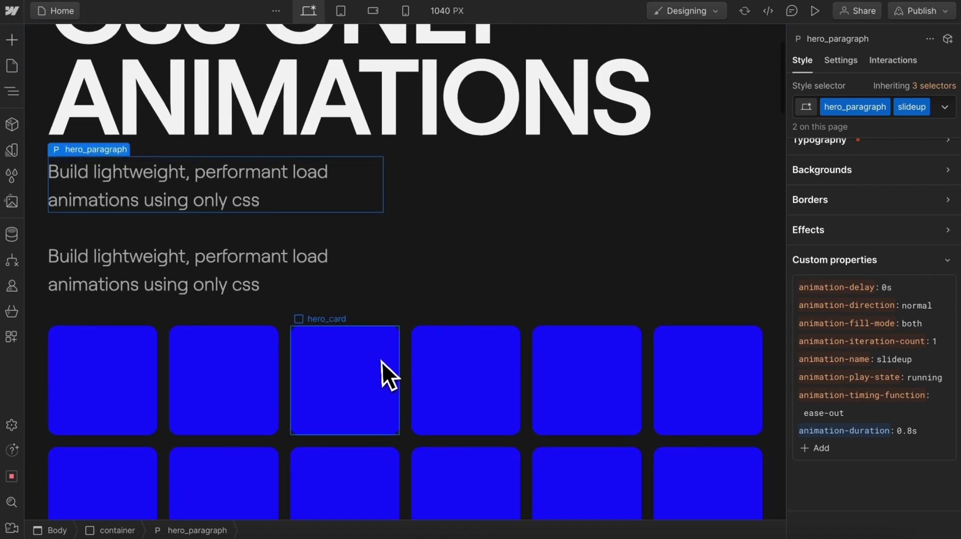
{"action": "left_click", "coordinate": [395, 371]}
{"action": "mouse_move", "coordinate": [894, 110]}
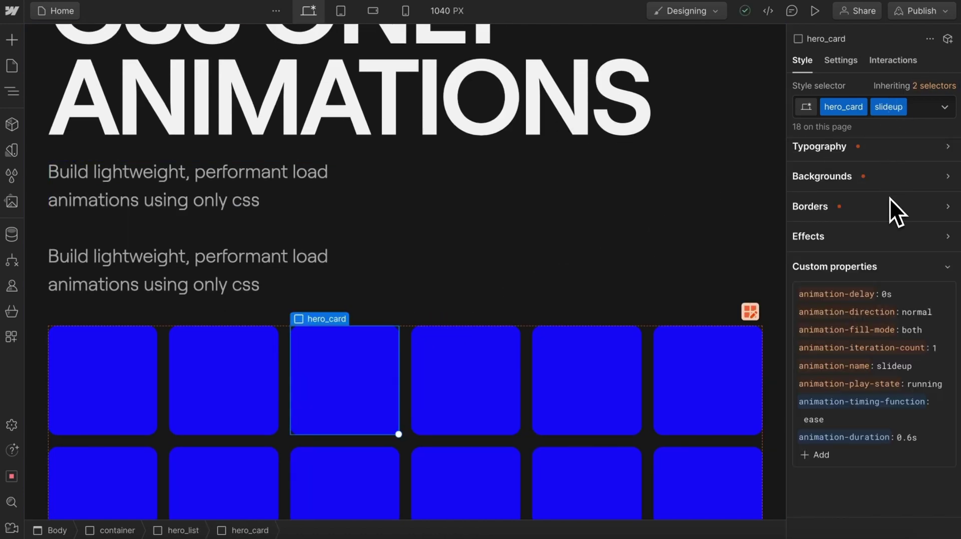
{"action": "left_click", "coordinate": [596, 372]}
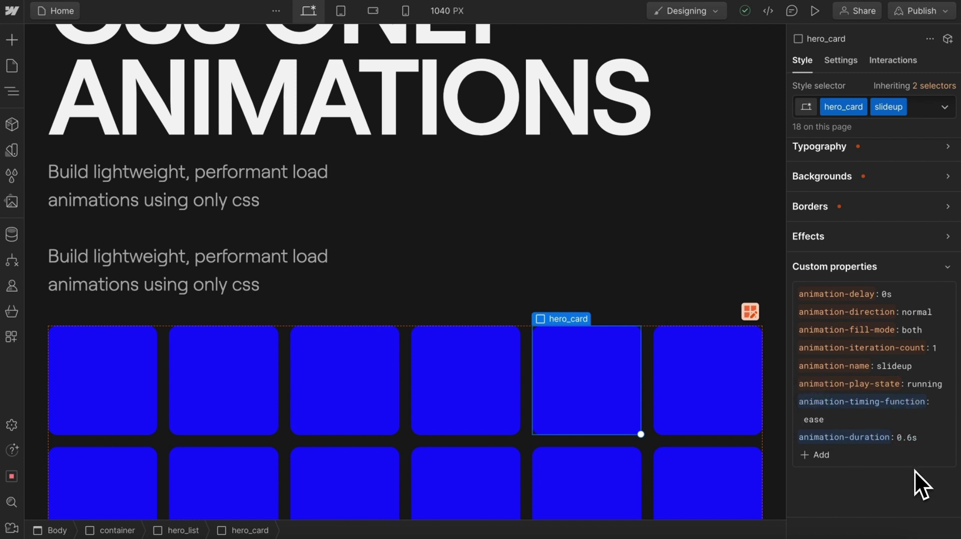
{"action": "left_click", "coordinate": [814, 10]}
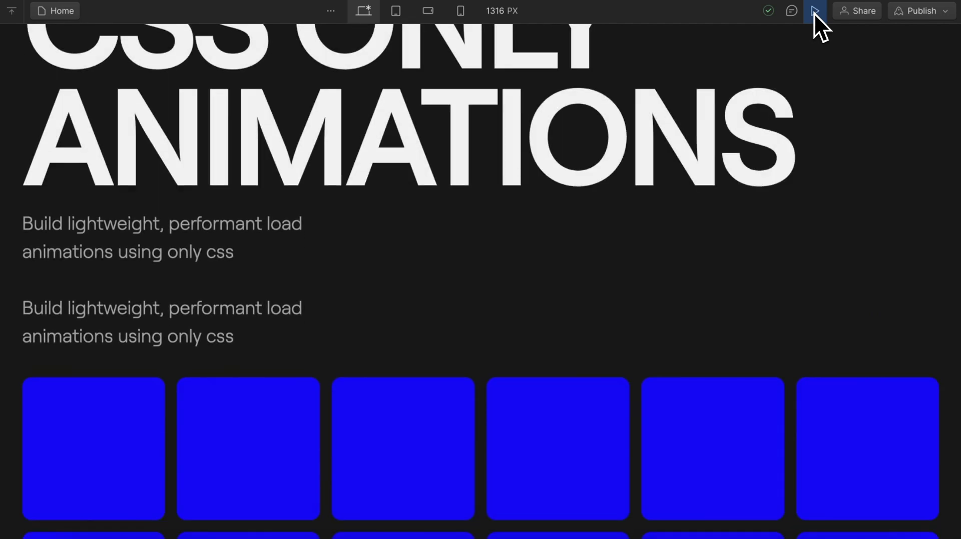
{"action": "left_click", "coordinate": [814, 11]}
{"action": "left_click", "coordinate": [453, 362]}
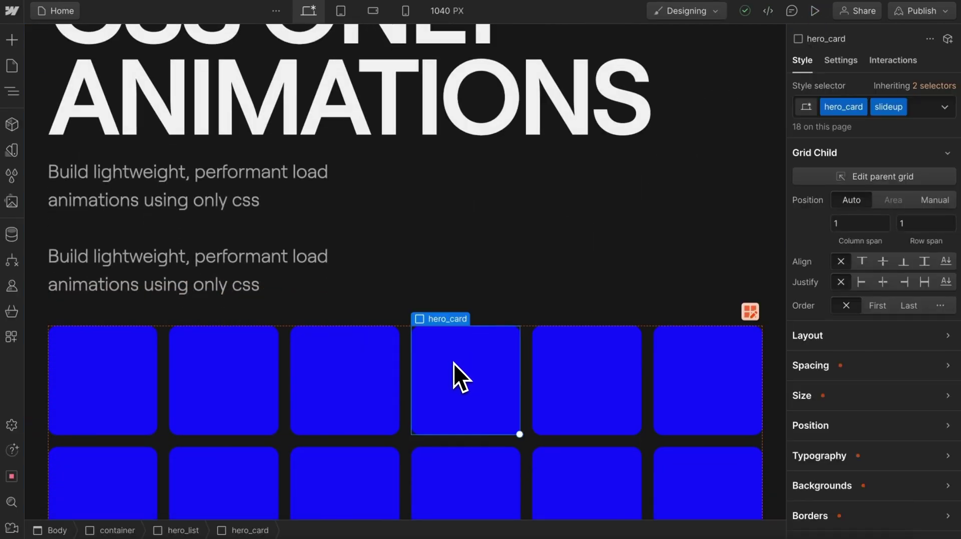
Step: Replace the hero cards' slideup combo class with scaleup and preview the load animation
{"action": "left_click", "coordinate": [583, 359]}
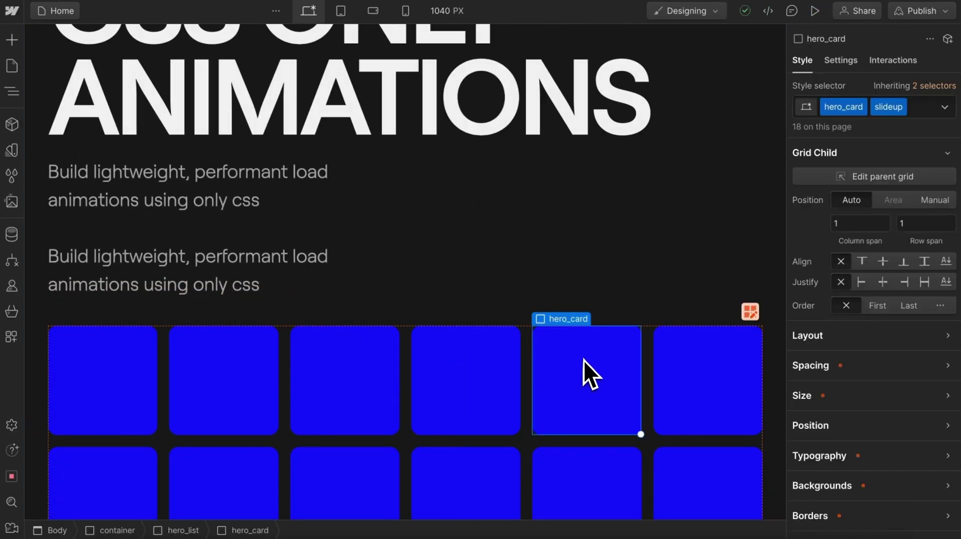
{"action": "left_click", "coordinate": [704, 356]}
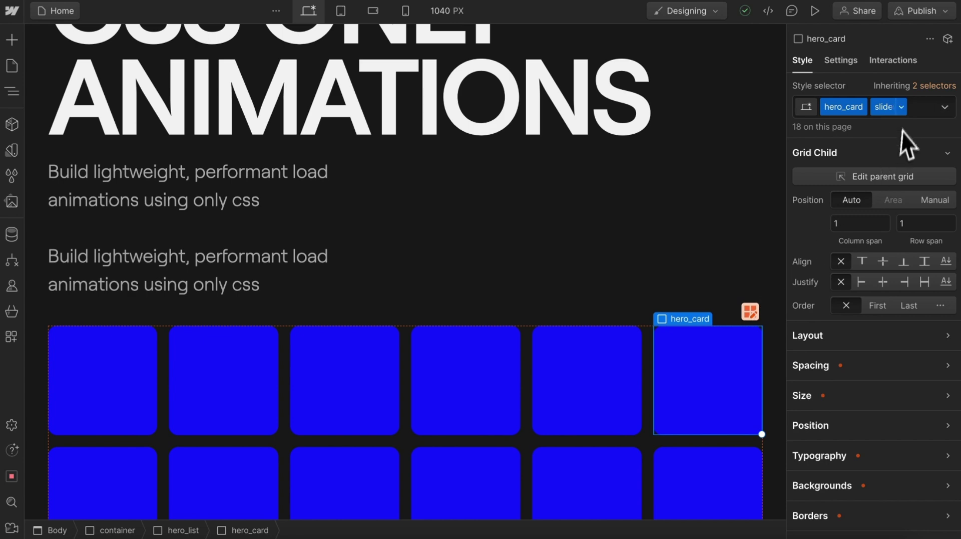
{"action": "left_click", "coordinate": [880, 116]}
{"action": "key", "text": "BackSpace"}
{"action": "type", "text": "sc"}
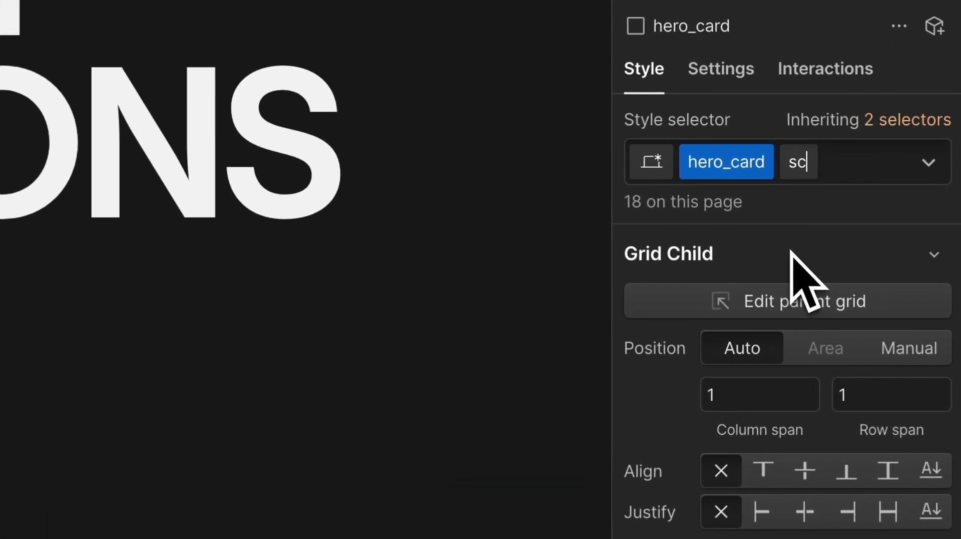
{"action": "type", "text": "aleup"}
{"action": "key", "text": "Return"}
{"action": "scroll", "coordinate": [792, 292], "scroll_direction": "down", "scroll_amount": 5}
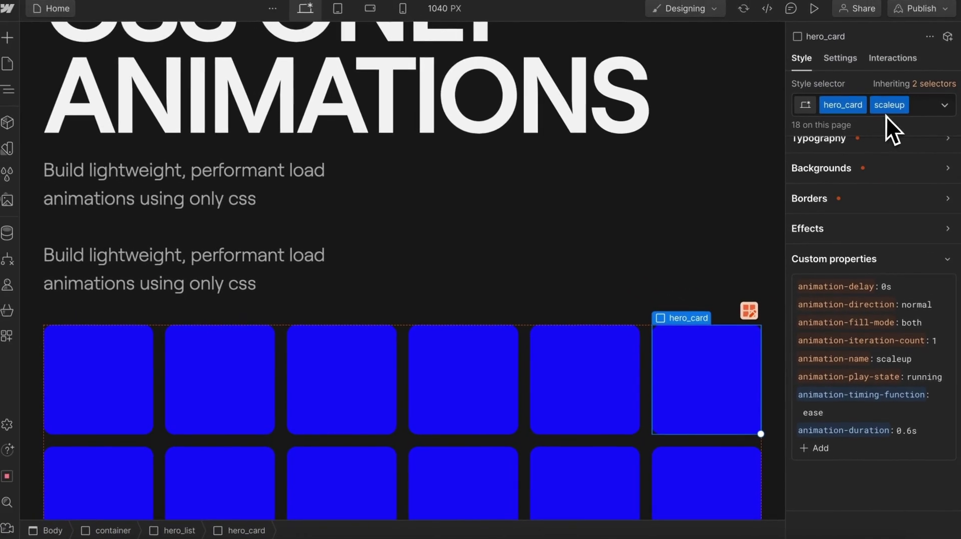
{"action": "left_click", "coordinate": [814, 9]}
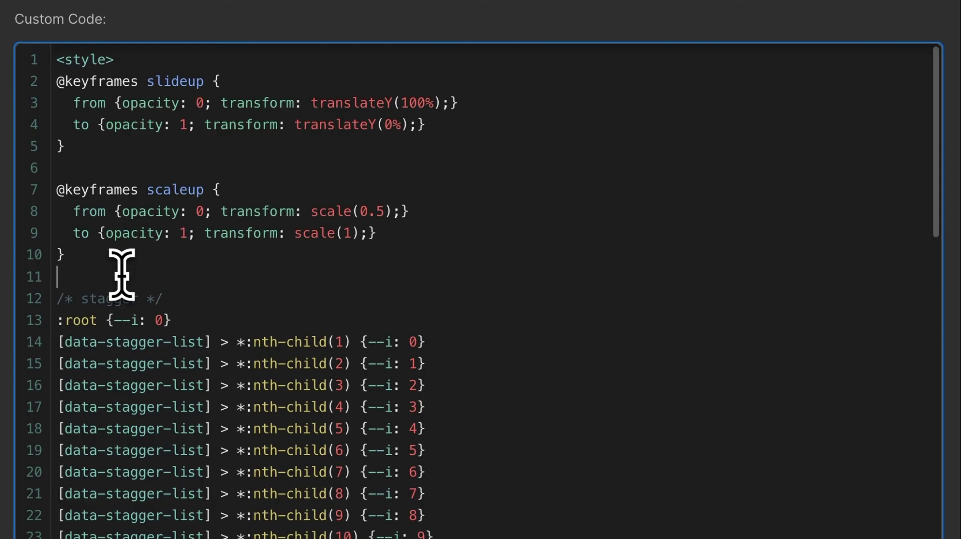
Step: Review the :root rule in the stagger CSS that defaults --i to 0
{"action": "left_click", "coordinate": [214, 323]}
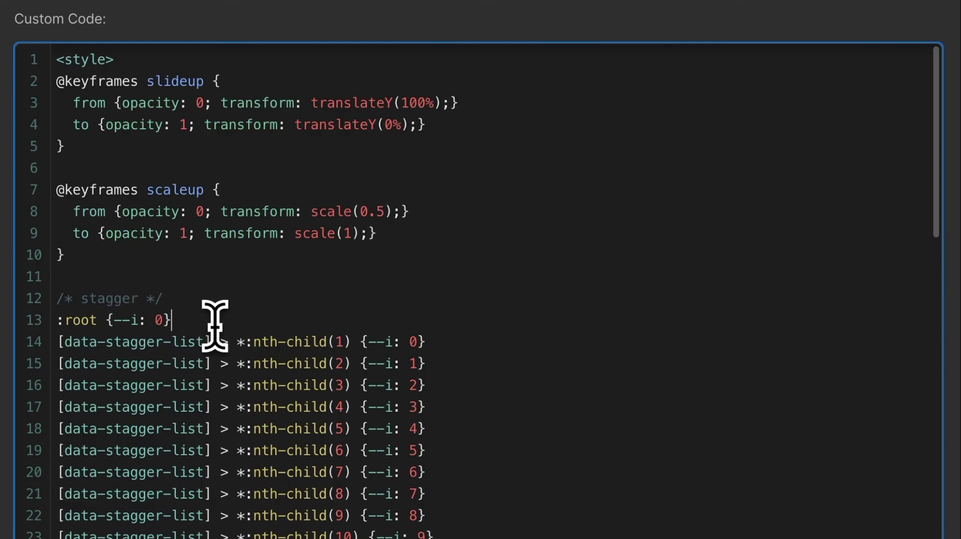
{"action": "double_click", "coordinate": [135, 321]}
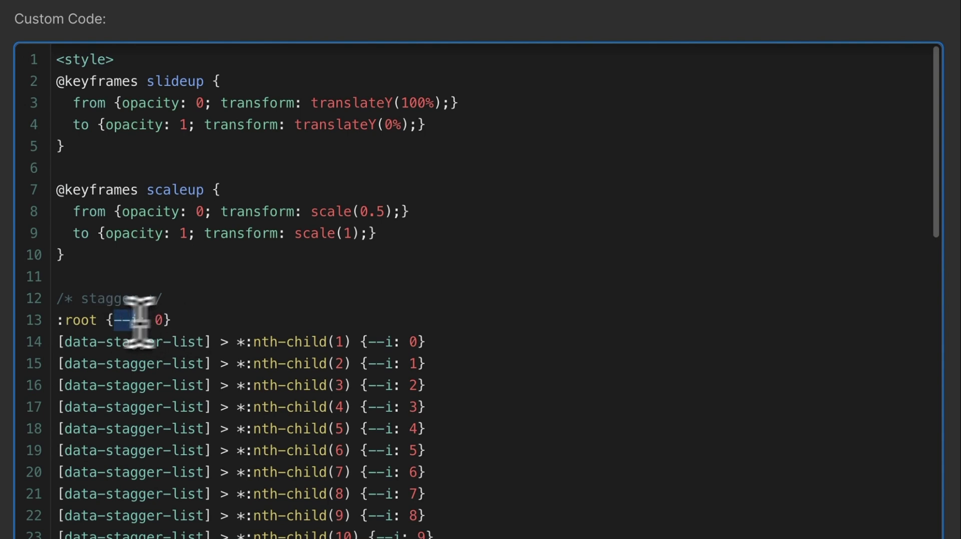
{"action": "left_click_drag", "start_coordinate": [97, 320], "coordinate": [36, 318]}
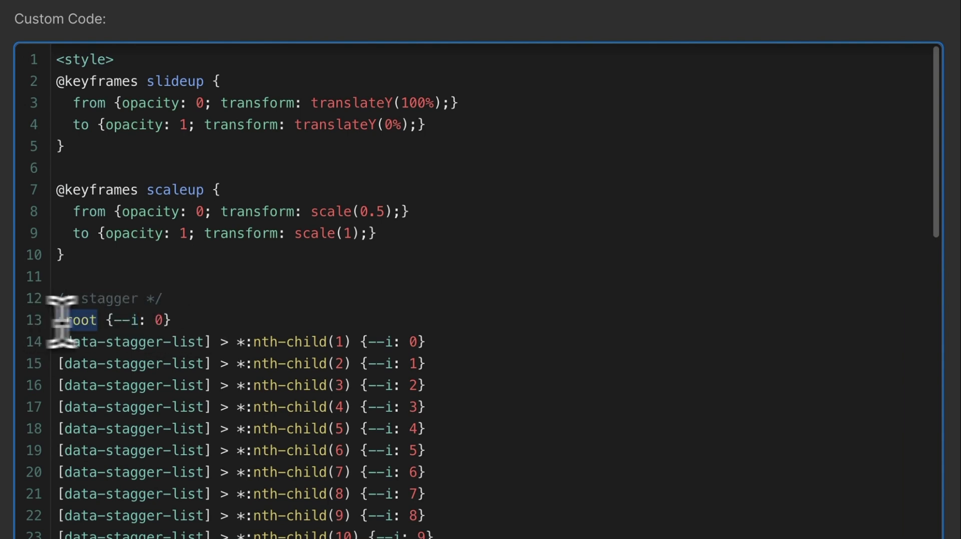
{"action": "double_click", "coordinate": [158, 321]}
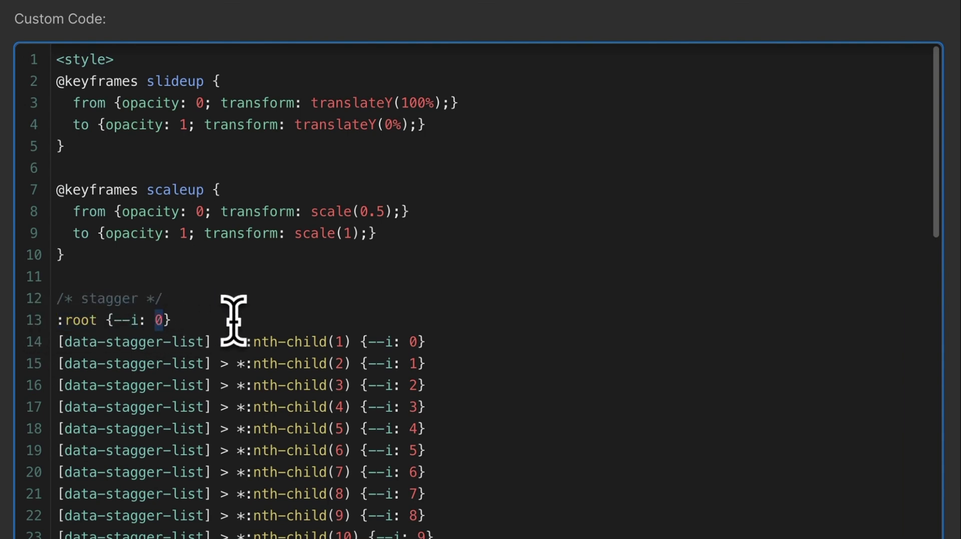
Step: Review the data-stagger-list nth-child rules assigning --i 1, 2 and onward, then save the embed
{"action": "left_click_drag", "start_coordinate": [205, 342], "coordinate": [99, 344]}
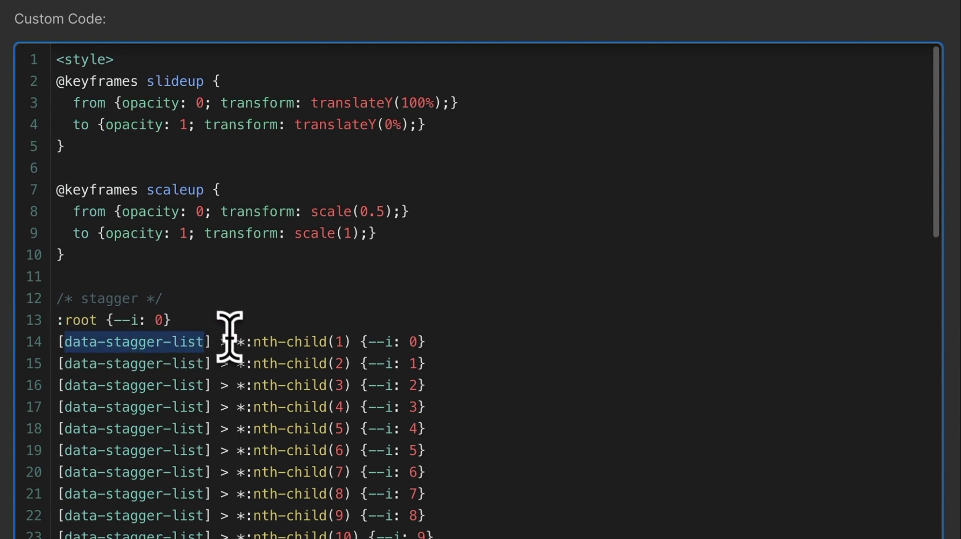
{"action": "left_click_drag", "start_coordinate": [236, 345], "coordinate": [353, 344]}
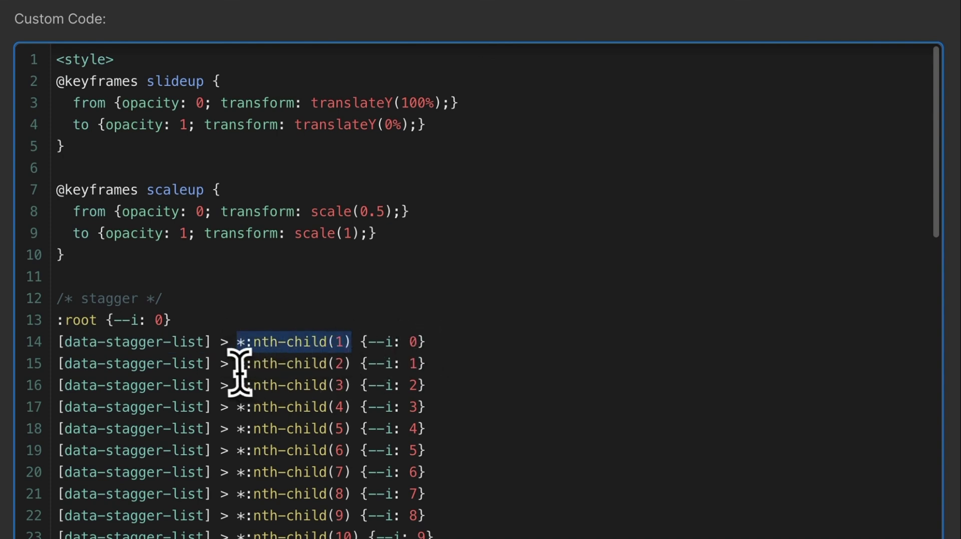
{"action": "left_click_drag", "start_coordinate": [238, 362], "coordinate": [421, 367]}
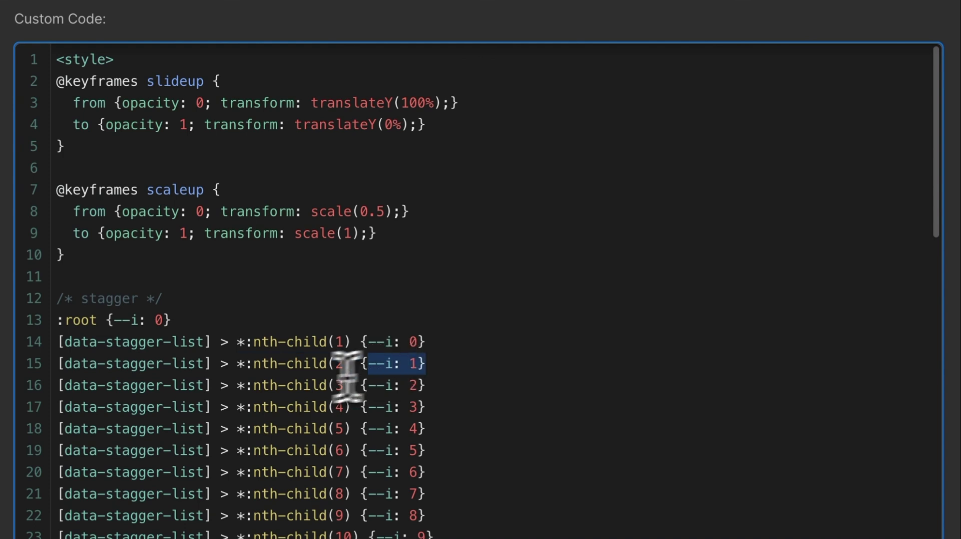
{"action": "left_click_drag", "start_coordinate": [239, 385], "coordinate": [416, 391]}
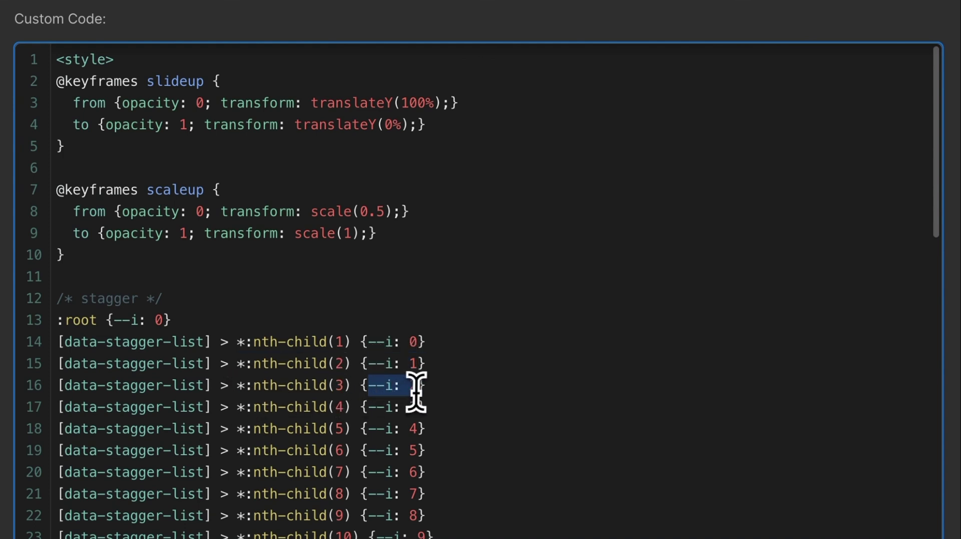
{"action": "left_click", "coordinate": [461, 412]}
{"action": "scroll", "coordinate": [451, 493], "scroll_direction": "down", "scroll_amount": 10}
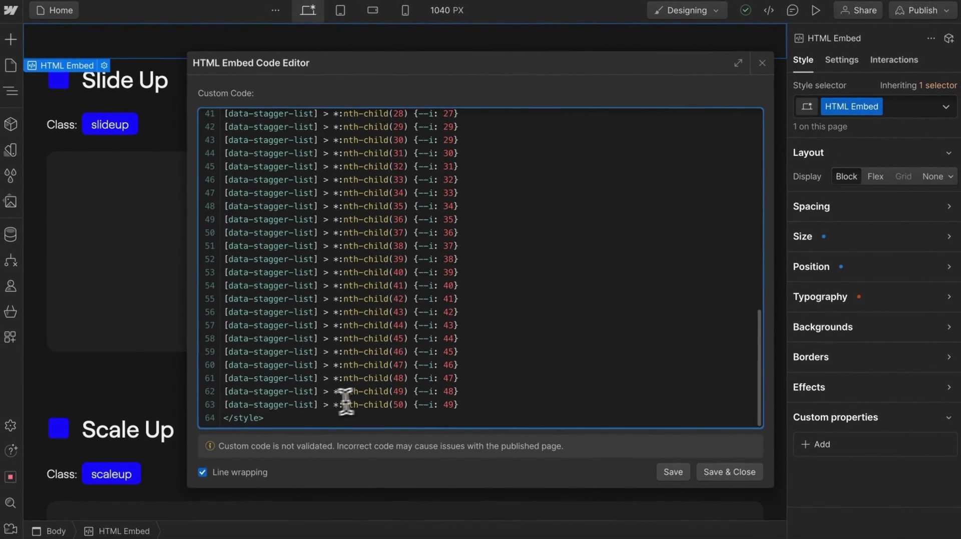
{"action": "left_click_drag", "start_coordinate": [321, 409], "coordinate": [460, 409]}
{"action": "left_click", "coordinate": [462, 409]}
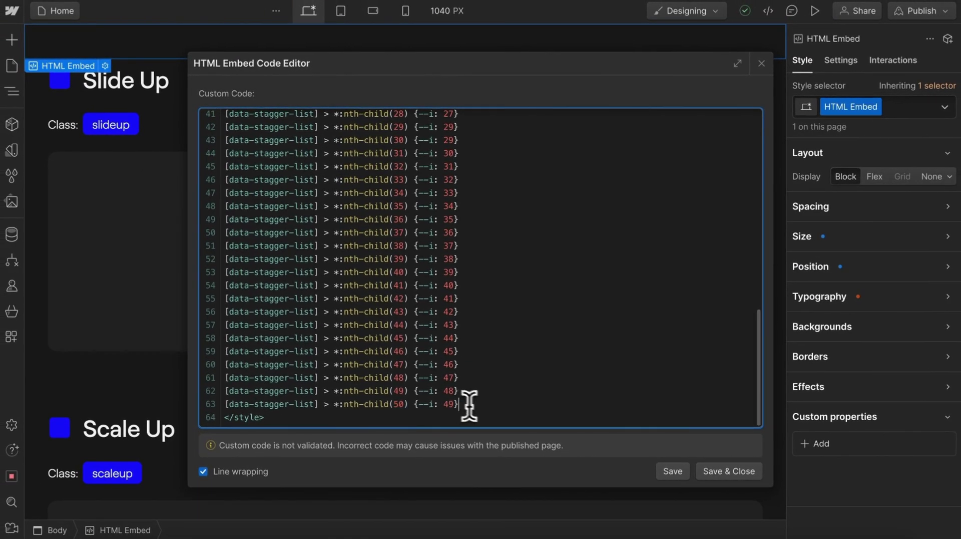
{"action": "left_click", "coordinate": [760, 472]}
{"action": "left_click", "coordinate": [76, 430]}
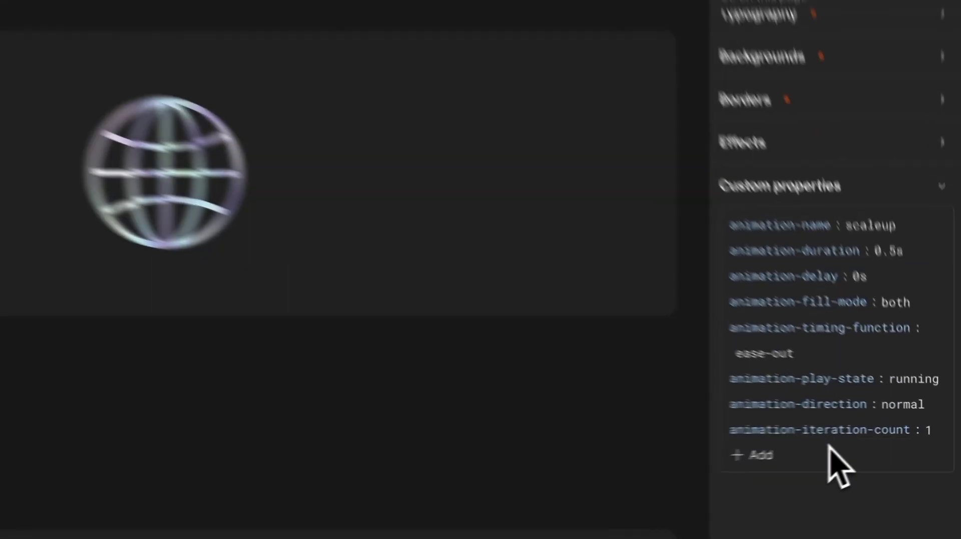
Step: Change the scaleup class's animation-delay to calc(var(--i) * 0s)
{"action": "left_click", "coordinate": [860, 276]}
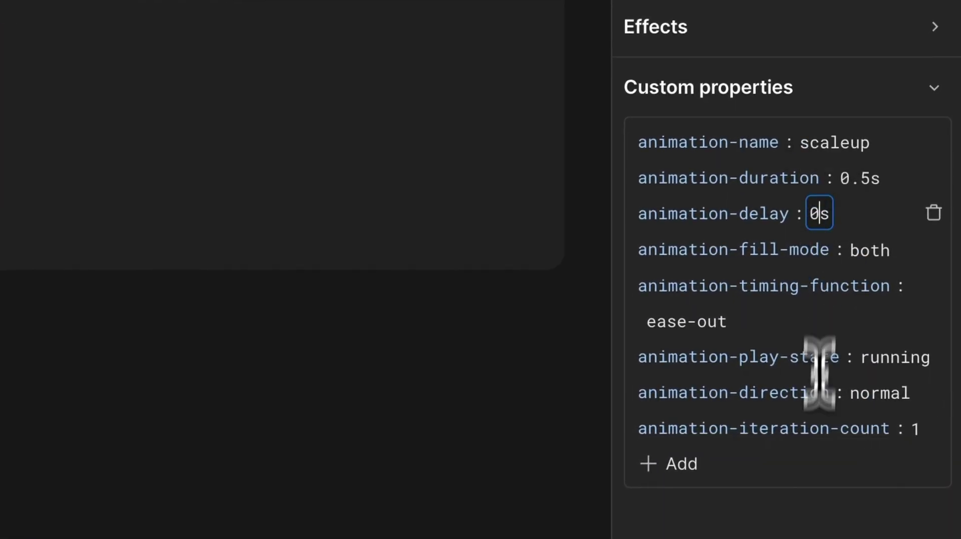
{"action": "key", "text": "Right"}
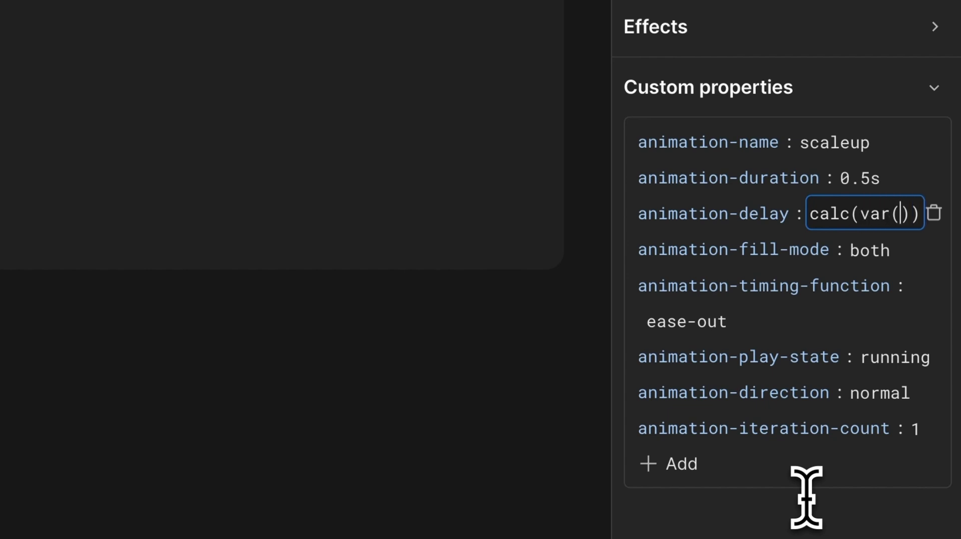
{"action": "type", "text": "calc(var(--i"}
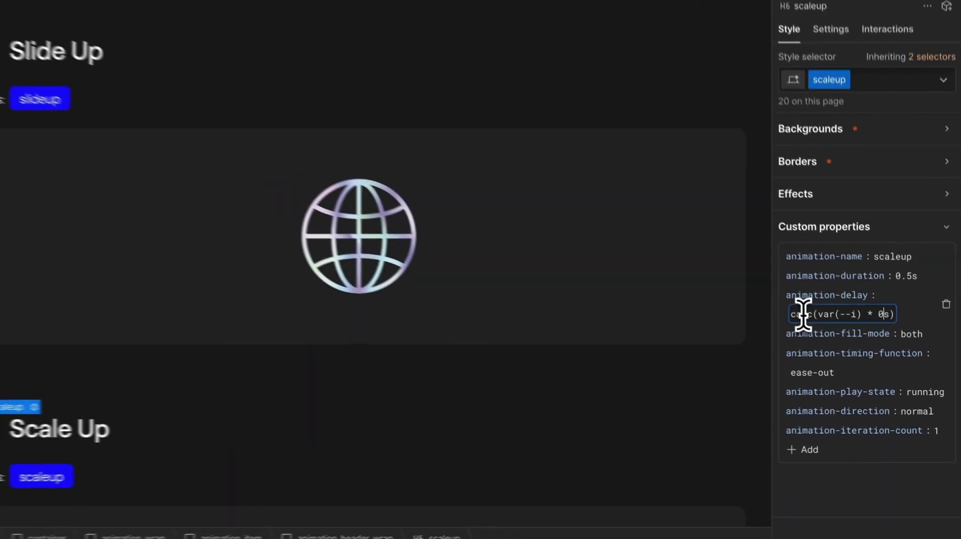
{"action": "key", "text": "Return"}
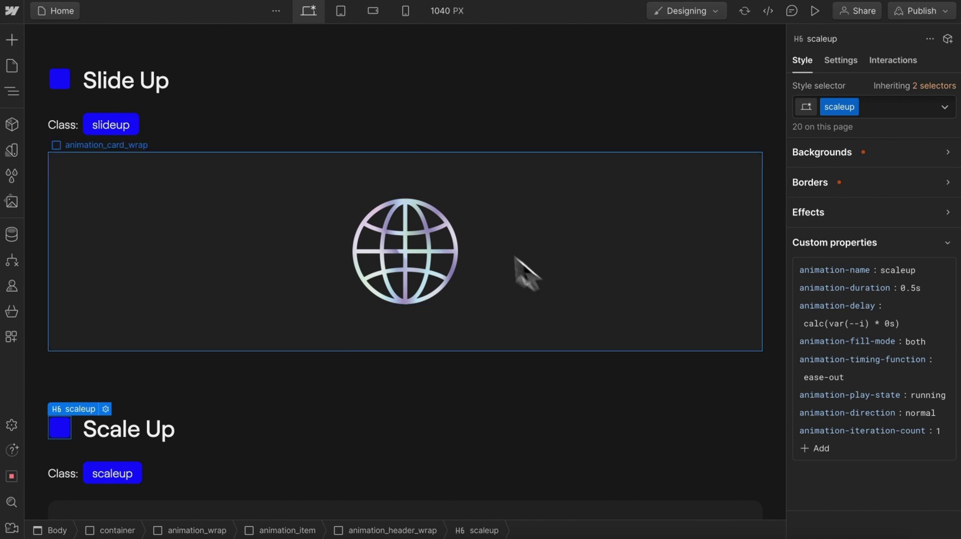
Step: Add a data-stagger-list custom attribute to the hero_list grid
{"action": "scroll", "coordinate": [470, 175], "scroll_direction": "up", "scroll_amount": 8}
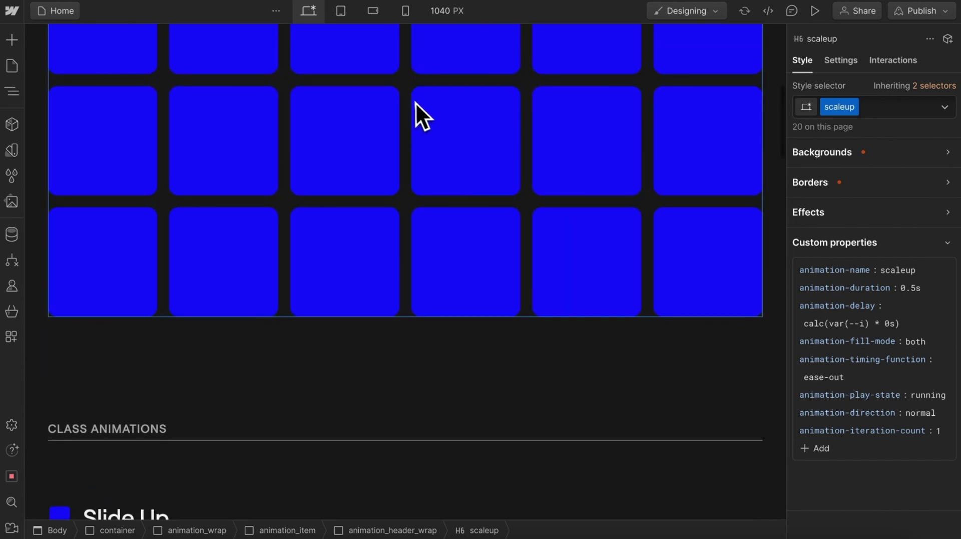
{"action": "left_click", "coordinate": [405, 100]}
{"action": "scroll", "coordinate": [405, 100], "scroll_direction": "up", "scroll_amount": 4}
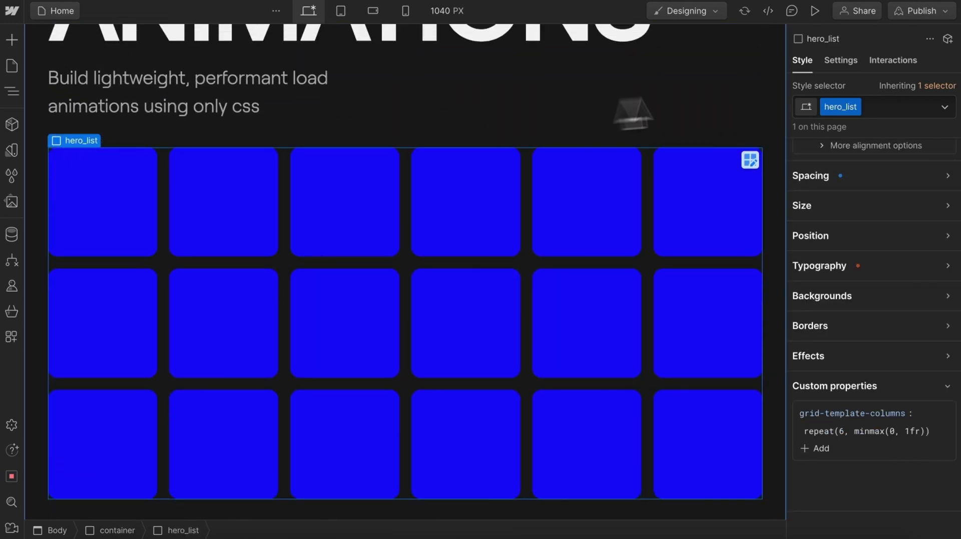
{"action": "left_click", "coordinate": [841, 61]}
{"action": "left_click", "coordinate": [947, 239]}
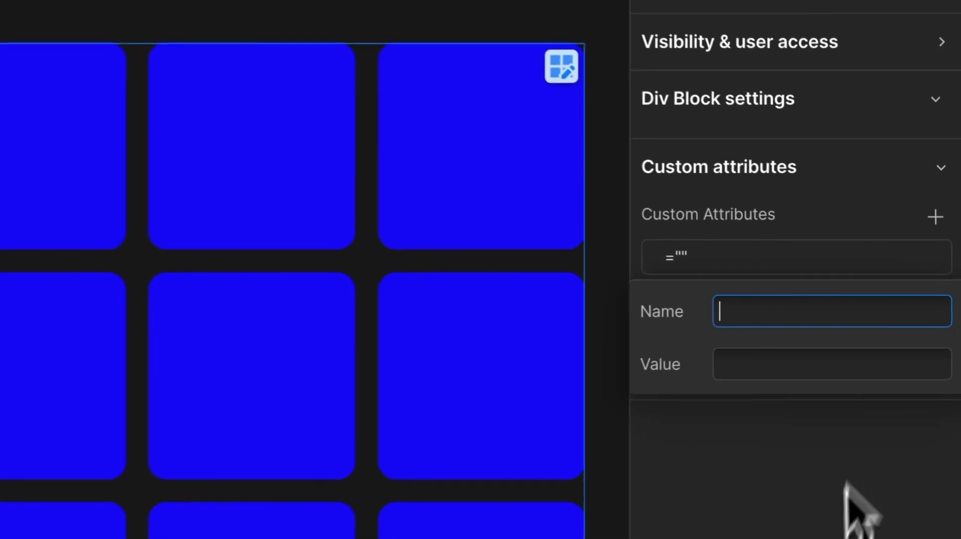
{"action": "type", "text": "data-stagger-list"}
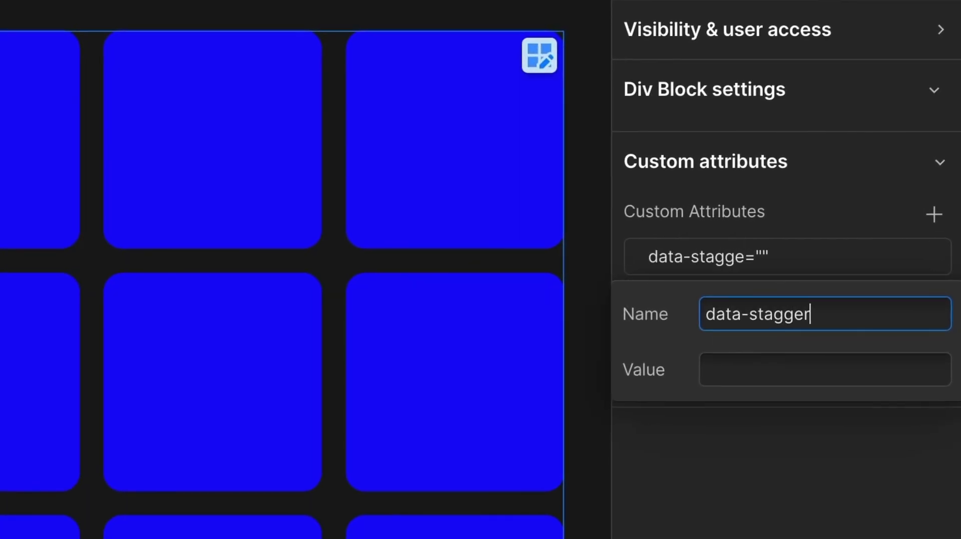
{"action": "key", "text": "Return"}
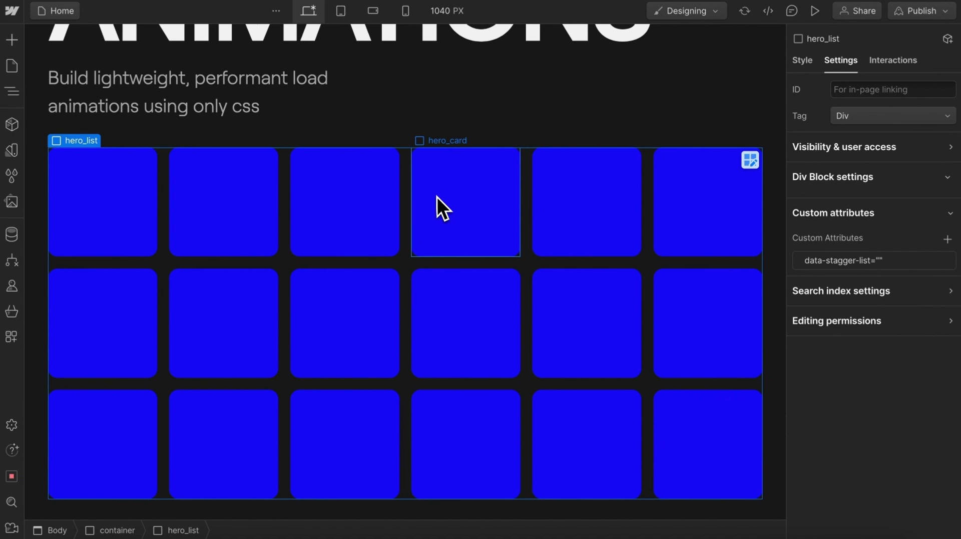
Step: Set the hero card delay to calc(var(--i) * 0.05s) and preview the staggered load
{"action": "left_click", "coordinate": [437, 197]}
{"action": "left_click", "coordinate": [804, 61]}
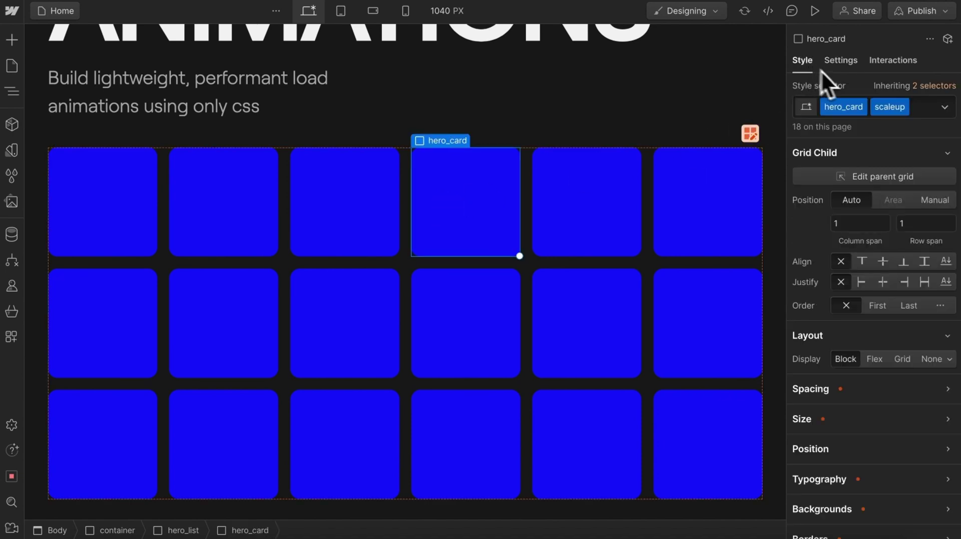
{"action": "scroll", "coordinate": [894, 158], "scroll_direction": "down", "scroll_amount": 7}
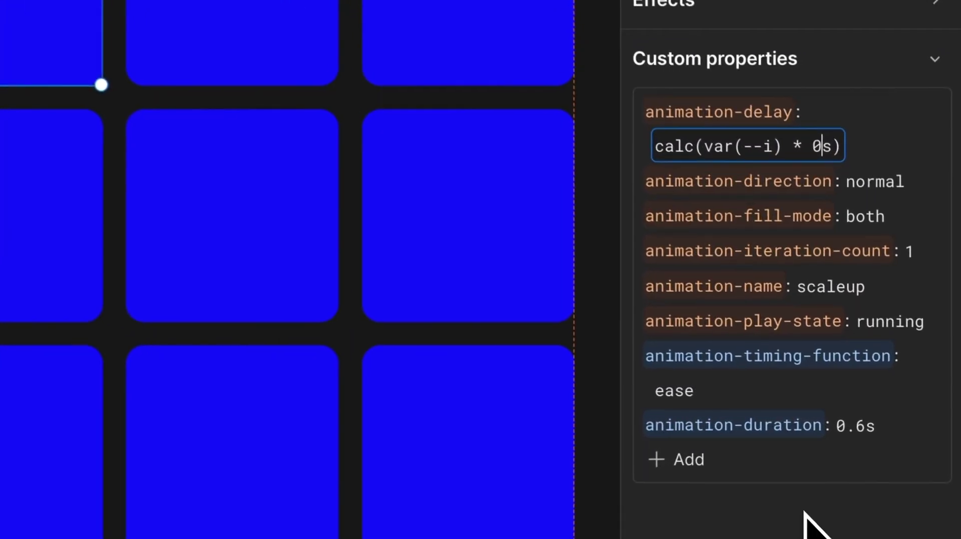
{"action": "type", "text": ".05"}
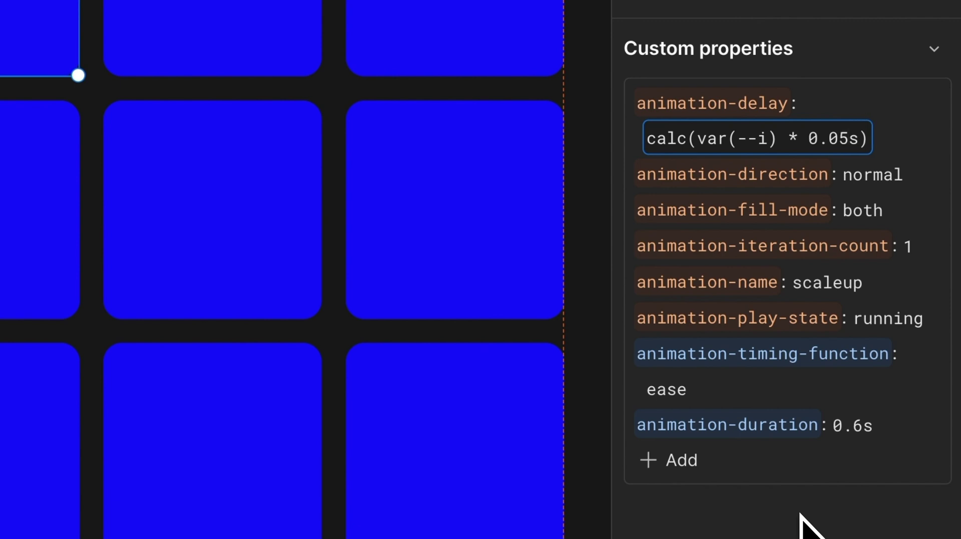
{"action": "key", "text": "Return"}
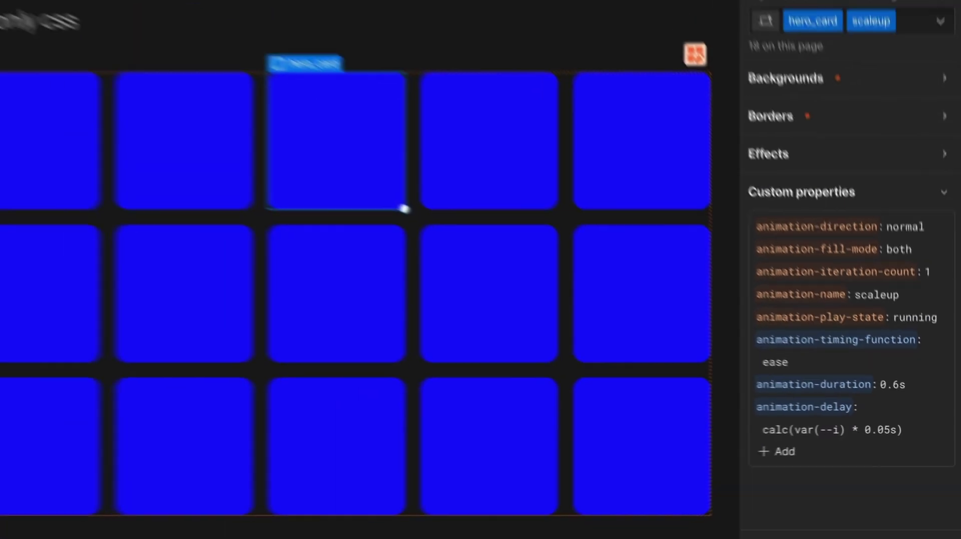
{"action": "left_click", "coordinate": [811, 11]}
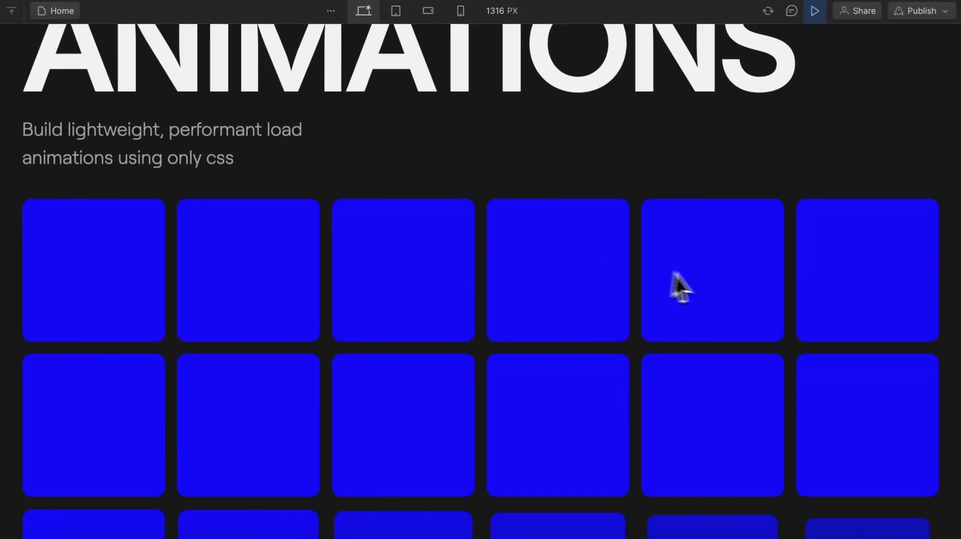
Step: Wrap the word ANIMATIONS in its own Text Span with the hero_span class
{"action": "left_click", "coordinate": [814, 11]}
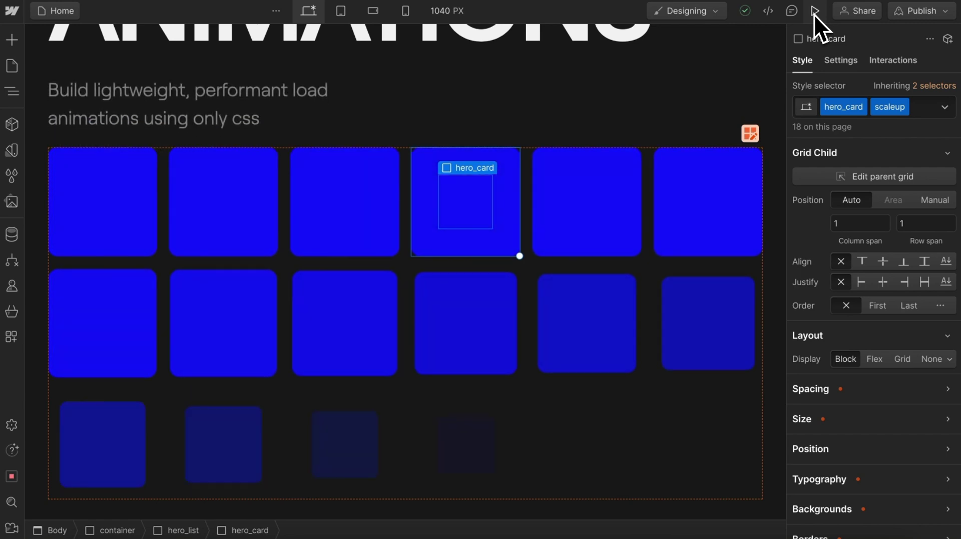
{"action": "scroll", "coordinate": [532, 101], "scroll_direction": "up", "scroll_amount": 4}
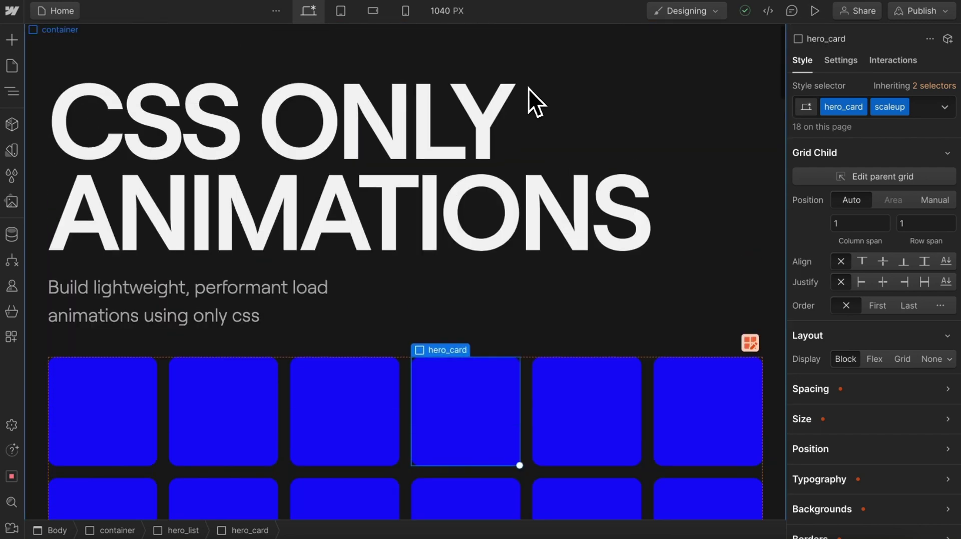
{"action": "left_click", "coordinate": [356, 224]}
{"action": "double_click", "coordinate": [668, 230]}
{"action": "left_click_drag", "start_coordinate": [668, 230], "coordinate": [59, 205]}
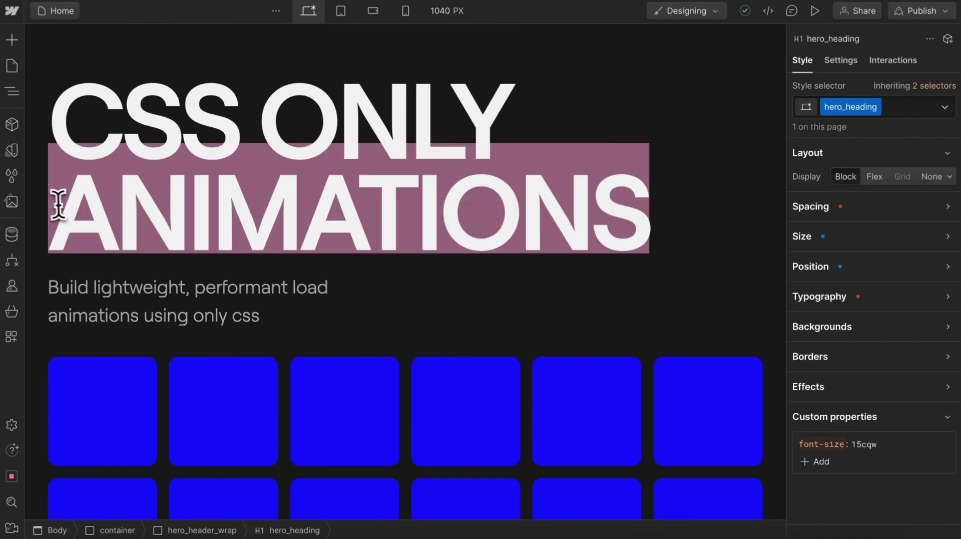
{"action": "left_click", "coordinate": [419, 128]}
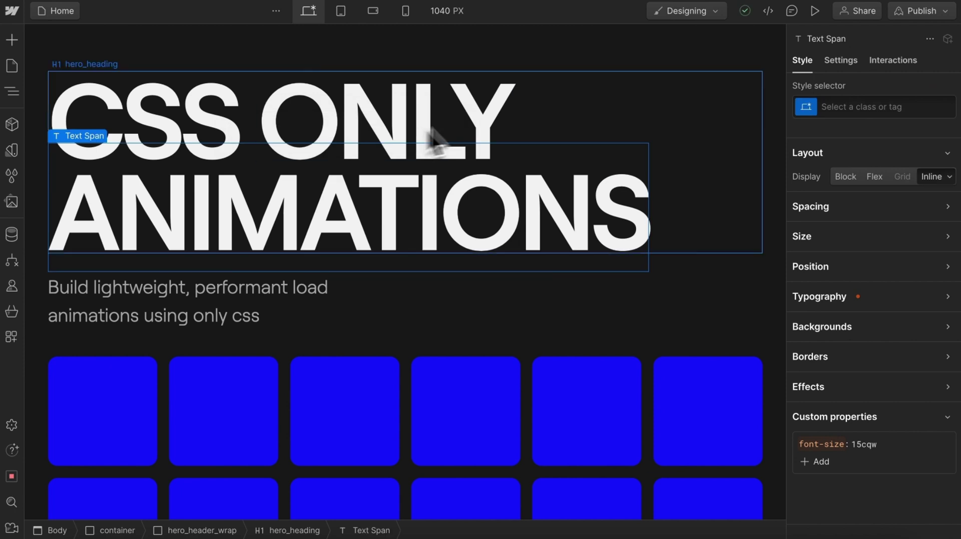
{"action": "left_click", "coordinate": [839, 106]}
{"action": "type", "text": "hero"}
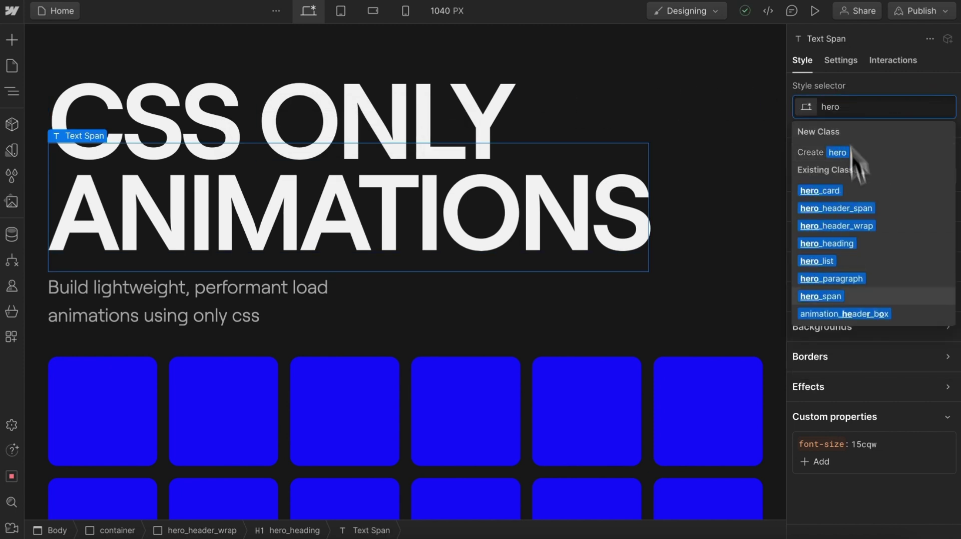
{"action": "left_click", "coordinate": [839, 295]}
{"action": "left_click", "coordinate": [949, 178]}
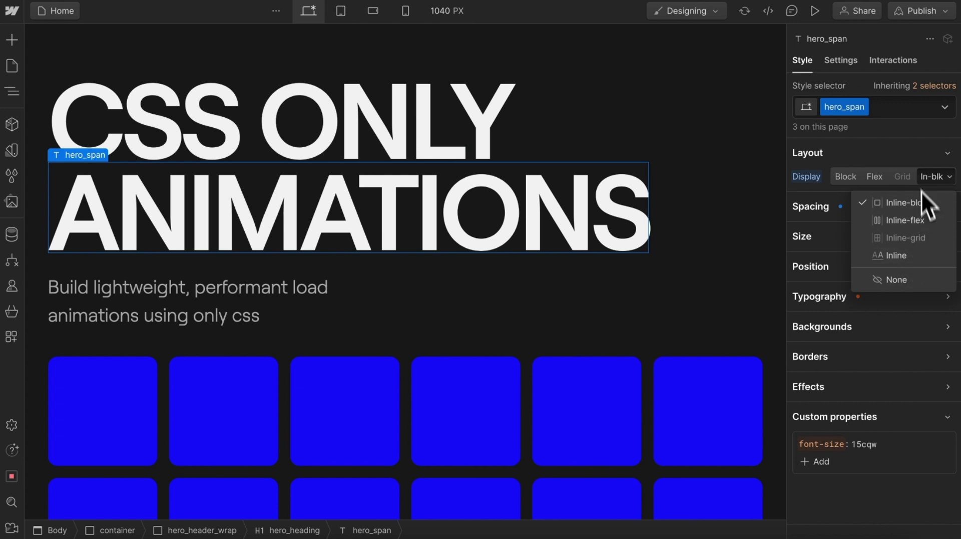
{"action": "left_click", "coordinate": [919, 176]}
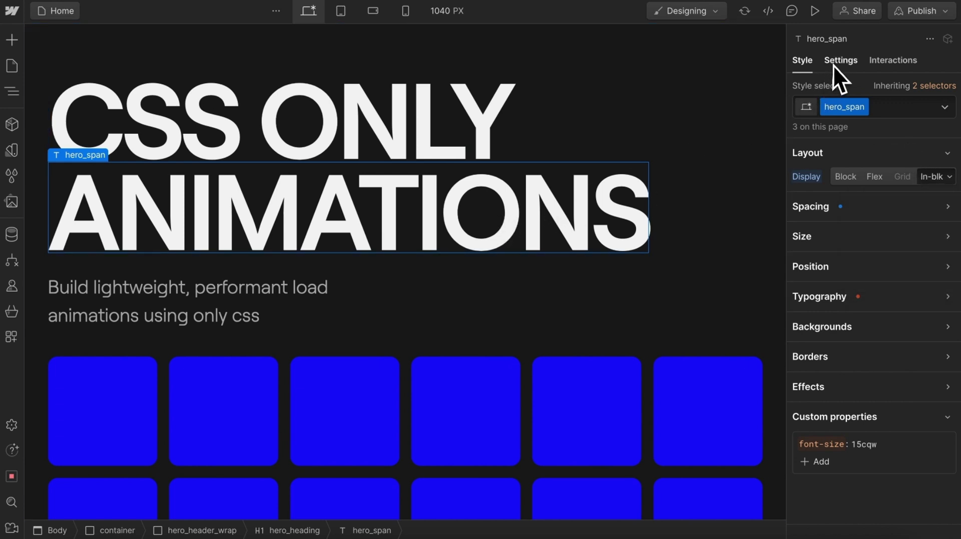
Step: Add the slideup combo class and set its animation-delay to calc(var(--i) * 0.2s)
{"action": "left_click", "coordinate": [887, 107]}
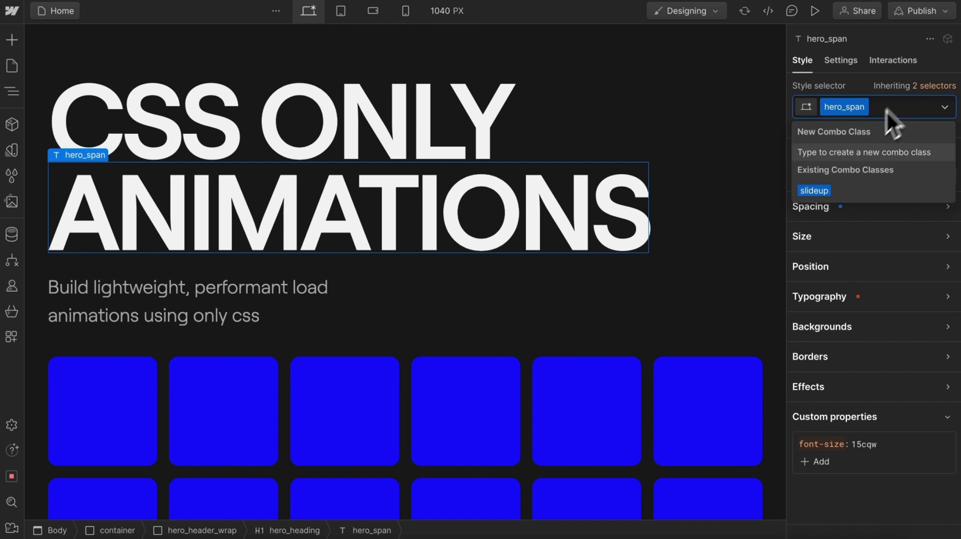
{"action": "left_click", "coordinate": [816, 191]}
{"action": "left_click", "coordinate": [325, 135]}
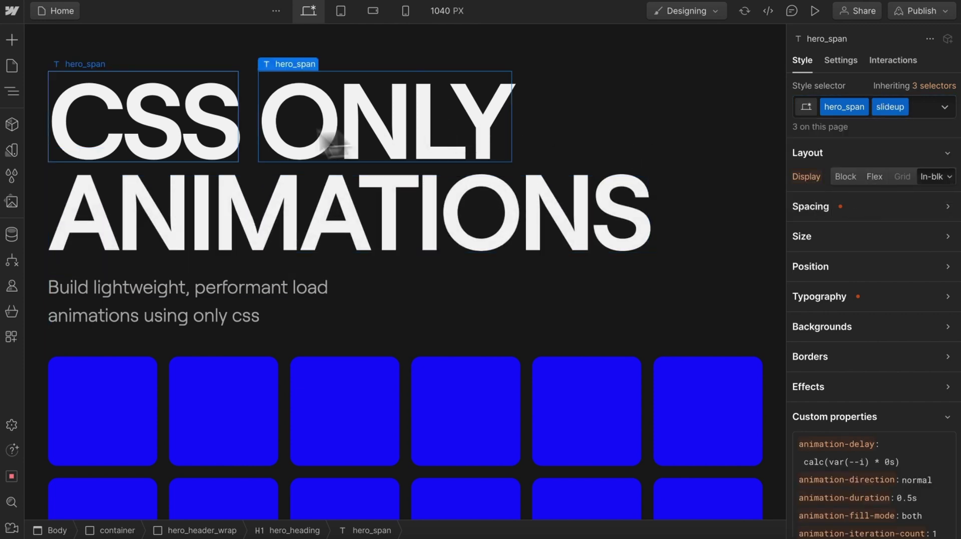
{"action": "left_click", "coordinate": [156, 147]}
{"action": "scroll", "coordinate": [880, 232], "scroll_direction": "down", "scroll_amount": 4}
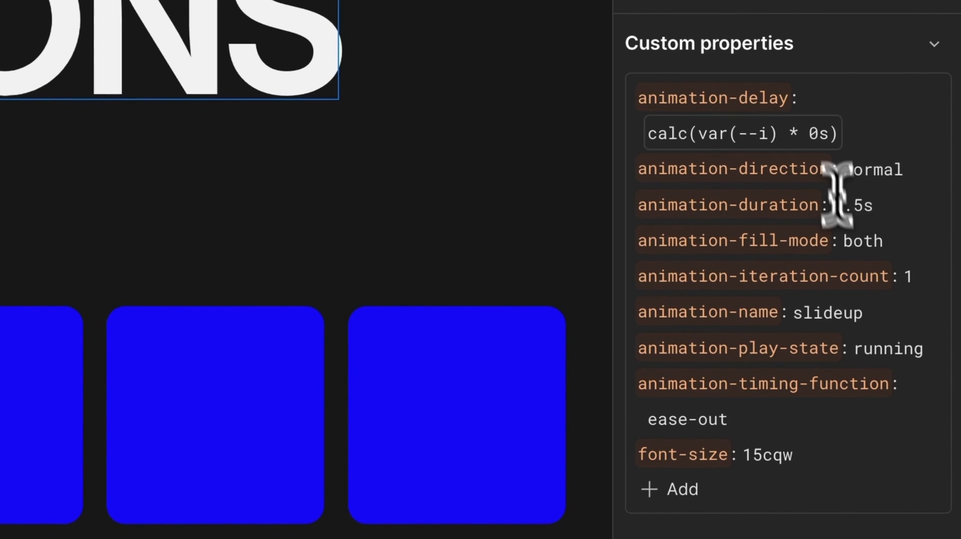
{"action": "left_click", "coordinate": [814, 143]}
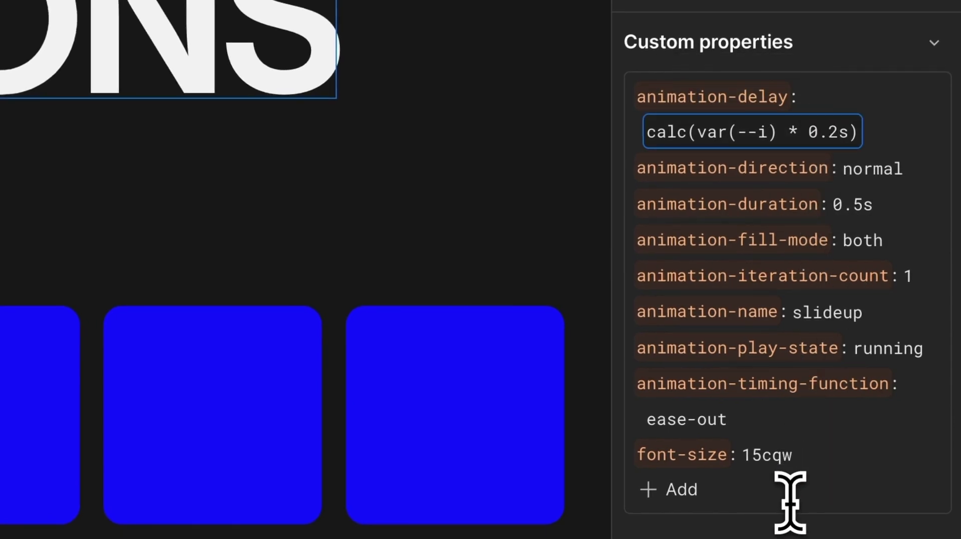
{"action": "key", "text": "Return"}
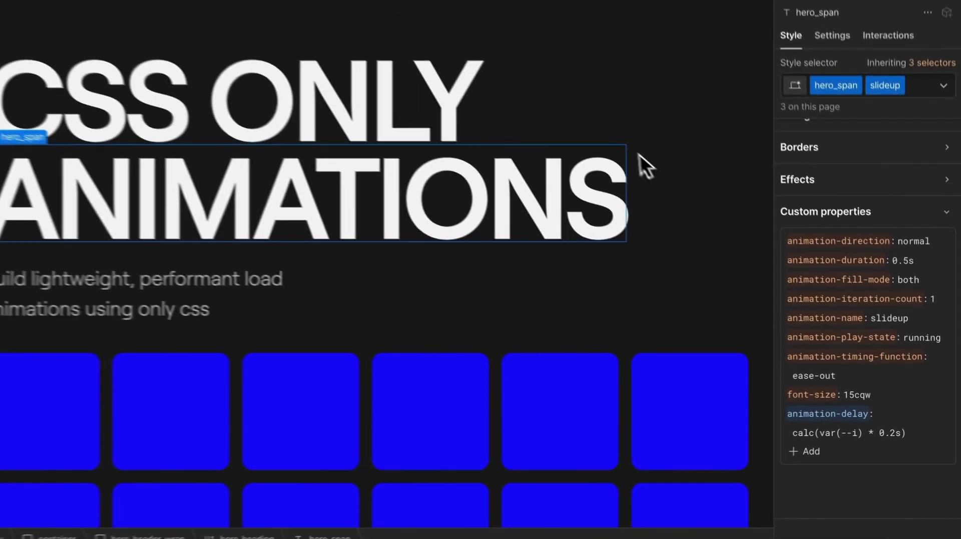
{"action": "left_click", "coordinate": [657, 155]}
Step: Give the hero heading an empty data-stagger-list attribute and preview its staggered word animation
{"action": "left_click", "coordinate": [841, 60]}
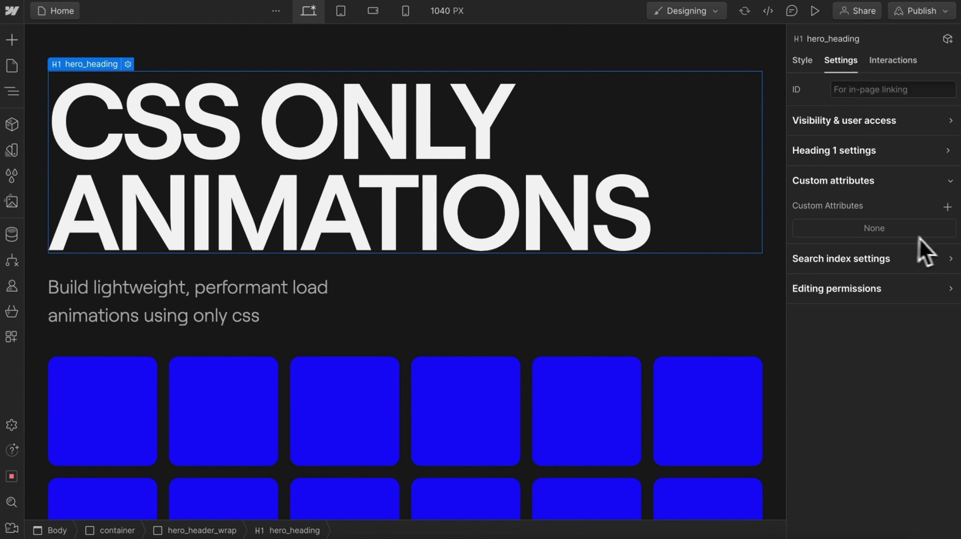
{"action": "left_click", "coordinate": [948, 206]}
{"action": "type", "text": "data-stagg"}
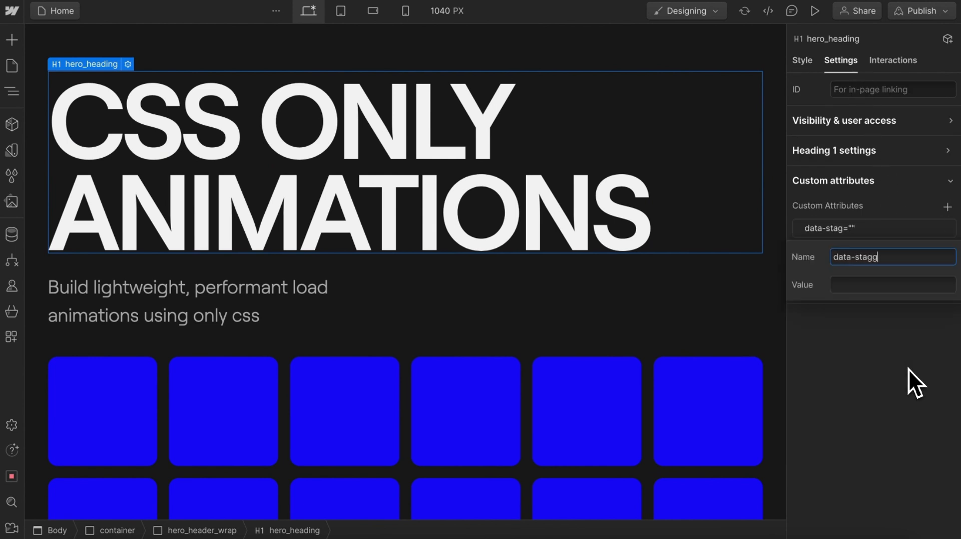
{"action": "type", "text": "er-list"}
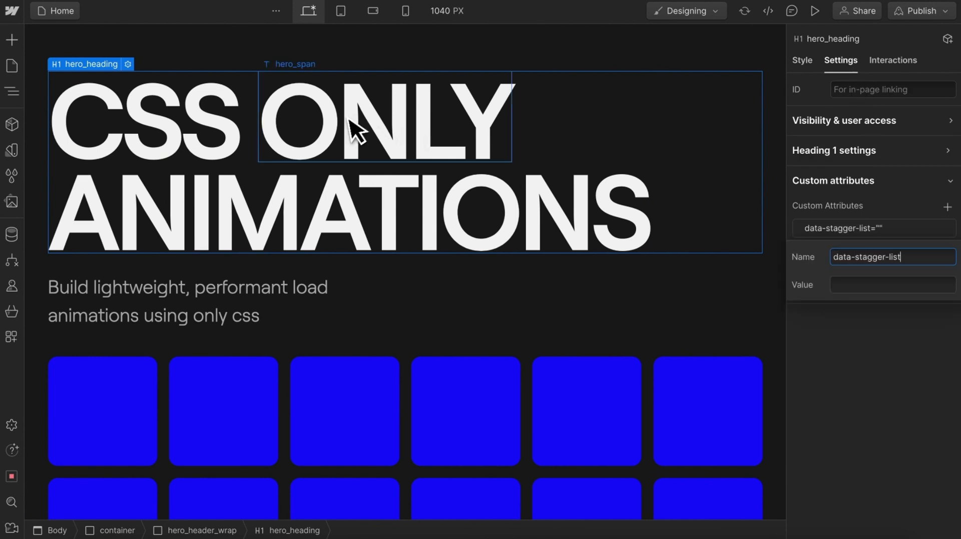
{"action": "key", "text": "Return"}
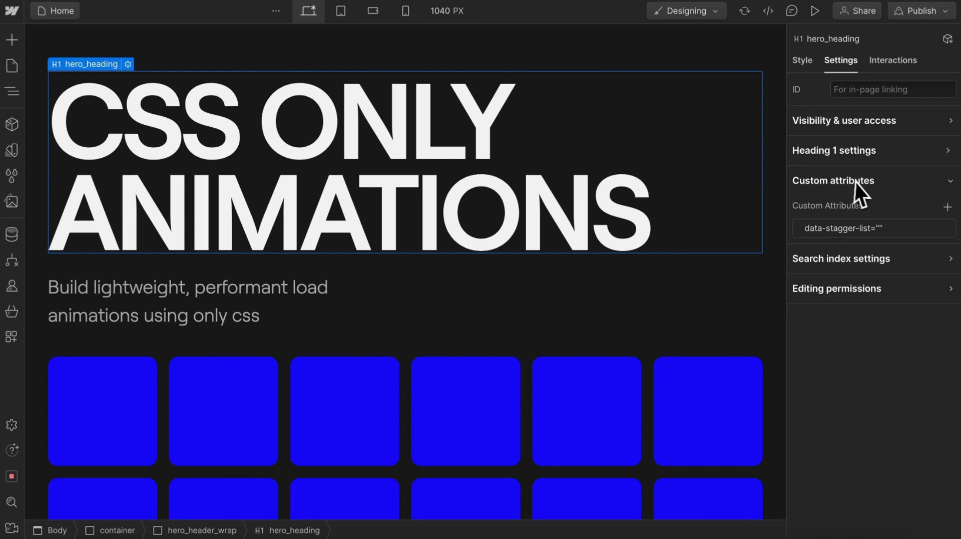
{"action": "left_click", "coordinate": [816, 12]}
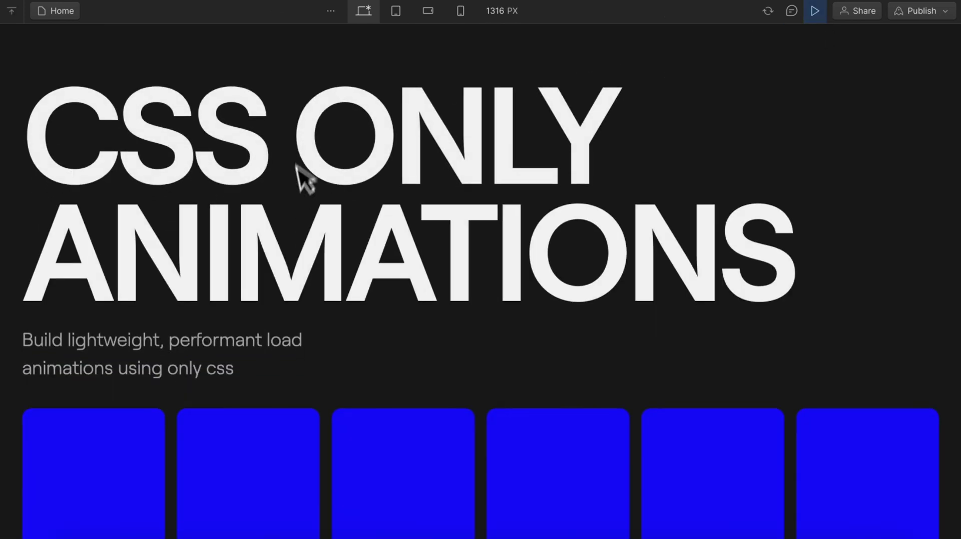
{"action": "left_click", "coordinate": [814, 12]}
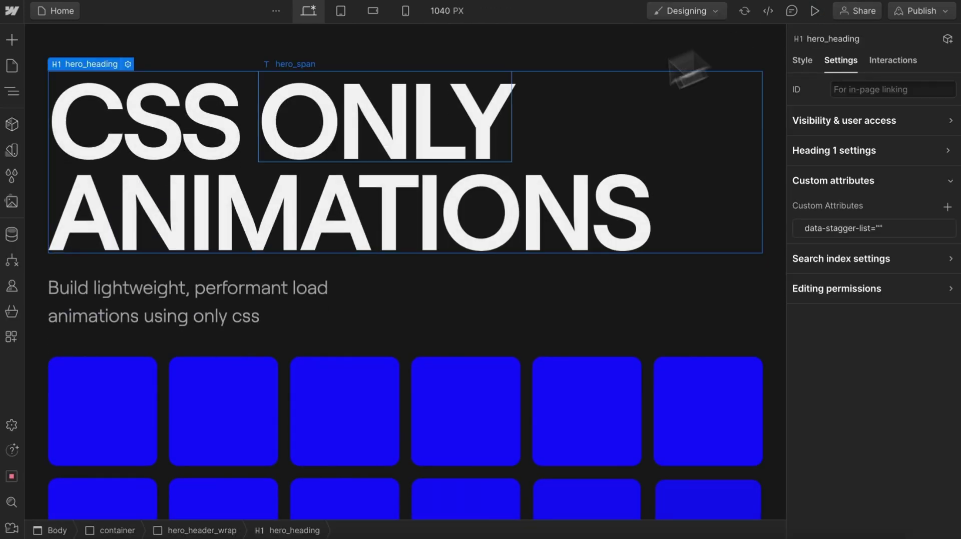
Step: Check the hero paragraph's 0.5s animation-delay, then preview the heading and paragraph entrance
{"action": "left_click", "coordinate": [145, 302]}
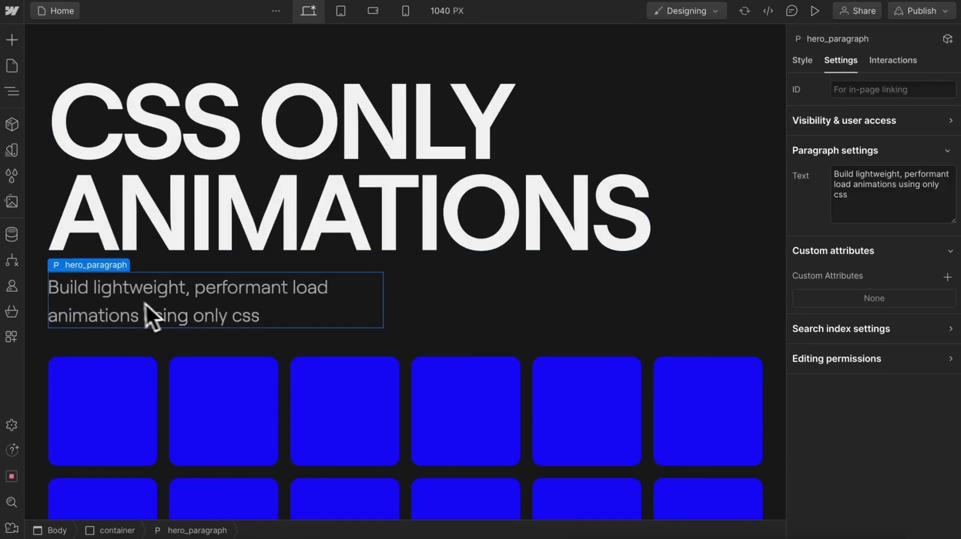
{"action": "left_click", "coordinate": [802, 60]}
{"action": "scroll", "coordinate": [878, 332], "scroll_direction": "down", "scroll_amount": 3}
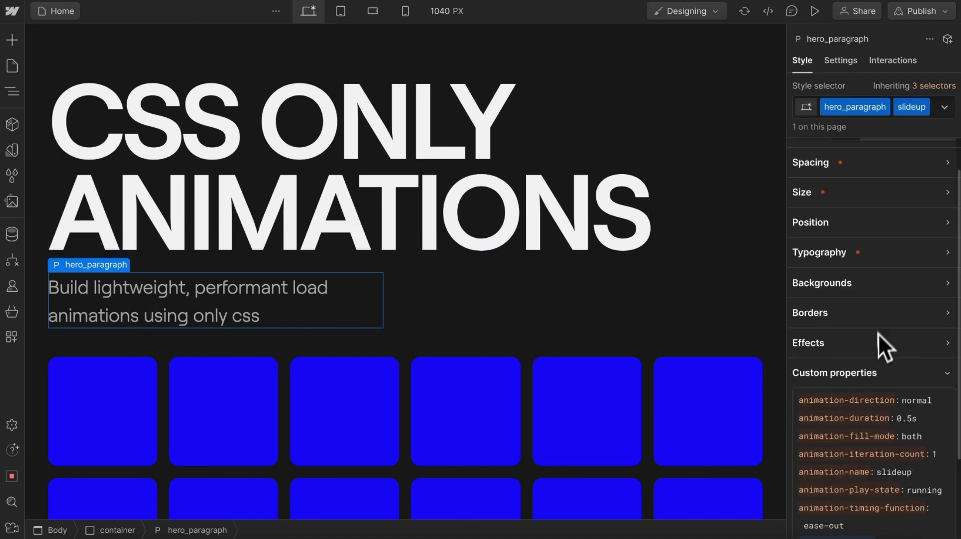
{"action": "mouse_move", "coordinate": [936, 434]}
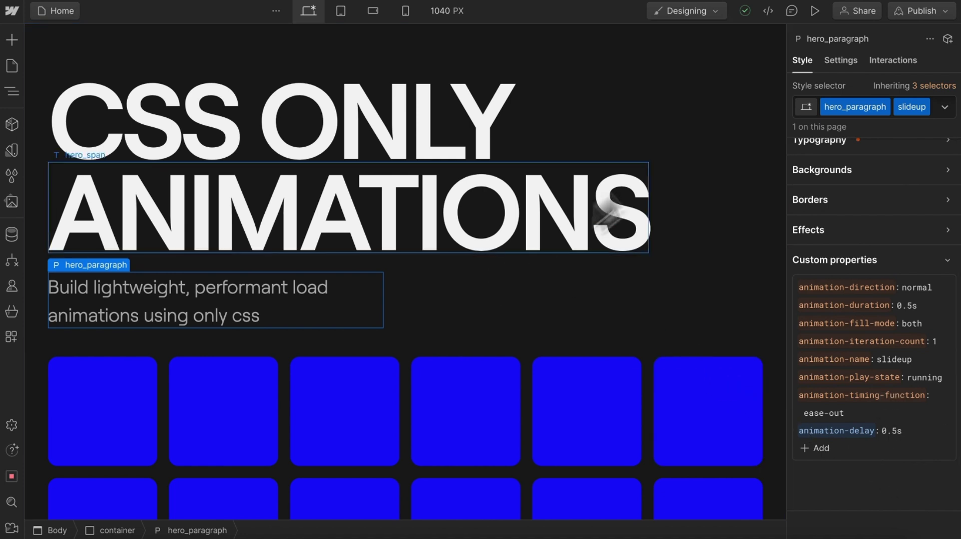
{"action": "left_click", "coordinate": [816, 11]}
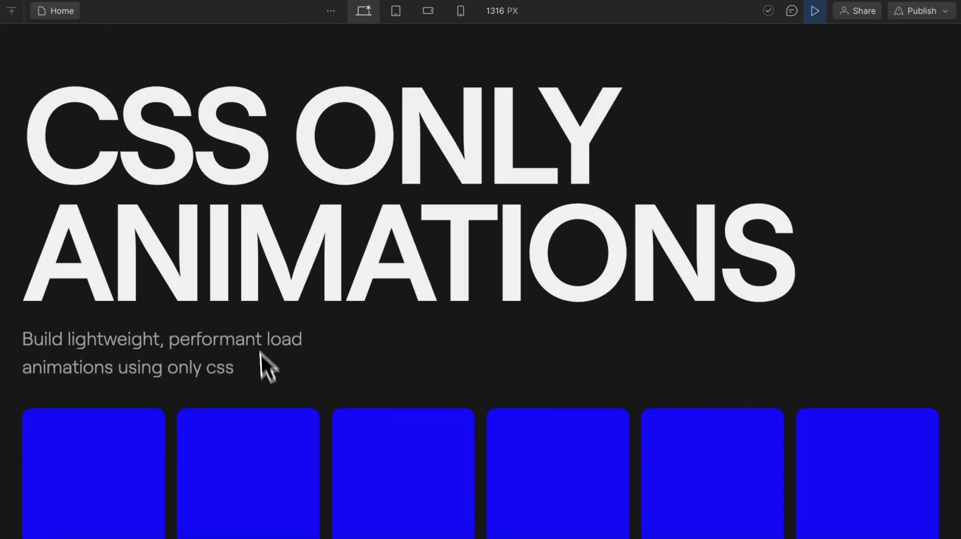
{"action": "left_click", "coordinate": [816, 11]}
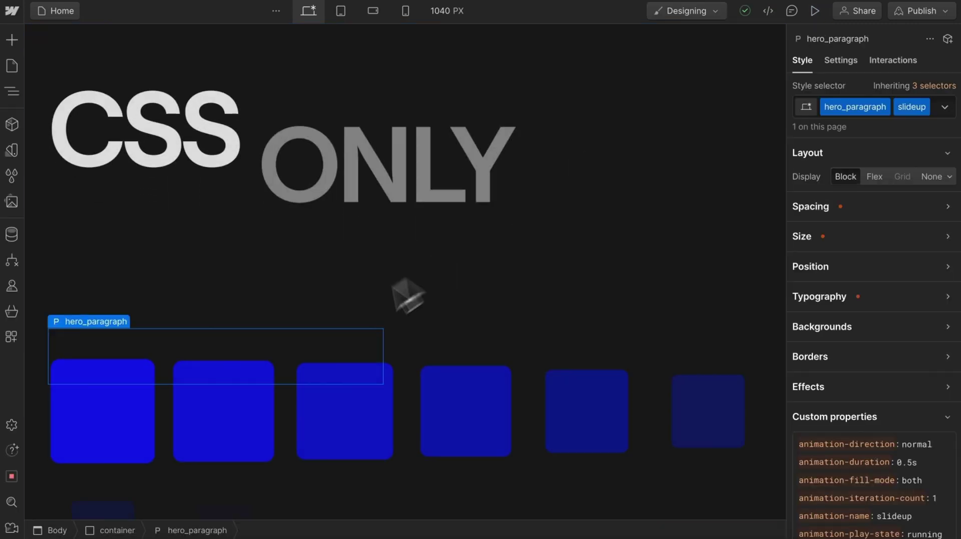
{"action": "scroll", "coordinate": [353, 288], "scroll_direction": "down", "scroll_amount": 3}
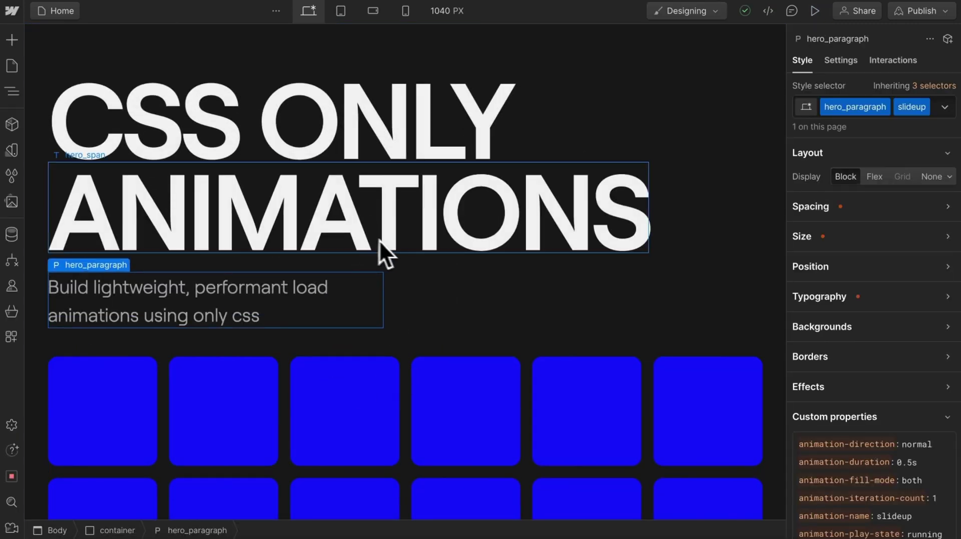
Step: Select the fourth hero card and begin editing its animation-delay
{"action": "left_click", "coordinate": [411, 295]}
{"action": "left_click", "coordinate": [409, 303]}
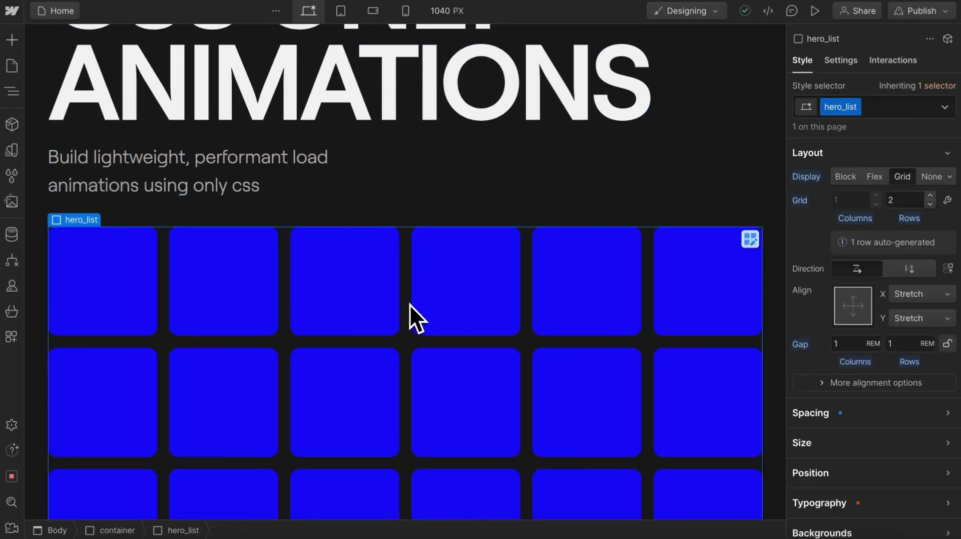
{"action": "left_click", "coordinate": [480, 291]}
{"action": "scroll", "coordinate": [811, 296], "scroll_direction": "down", "scroll_amount": 5}
{"action": "scroll", "coordinate": [851, 306], "scroll_direction": "down", "scroll_amount": 2}
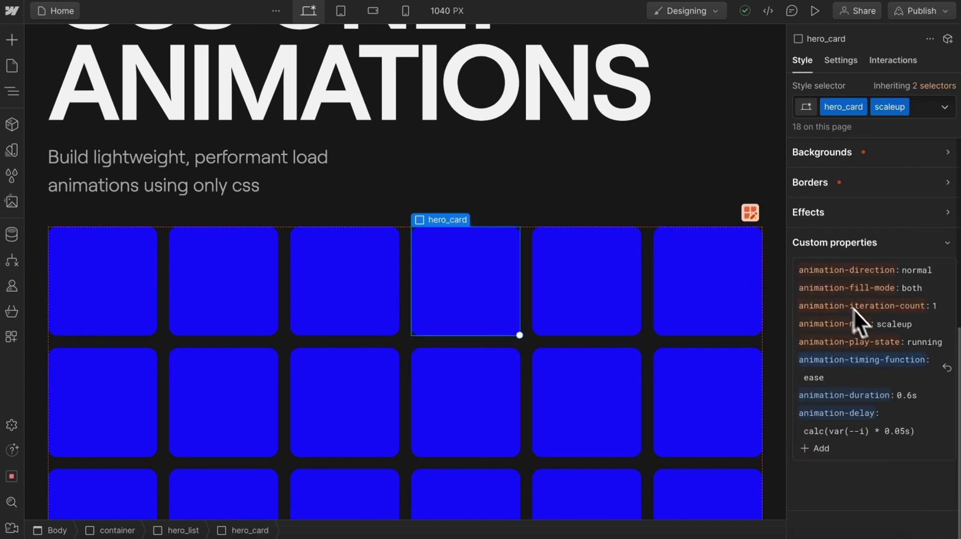
{"action": "left_click", "coordinate": [901, 428]}
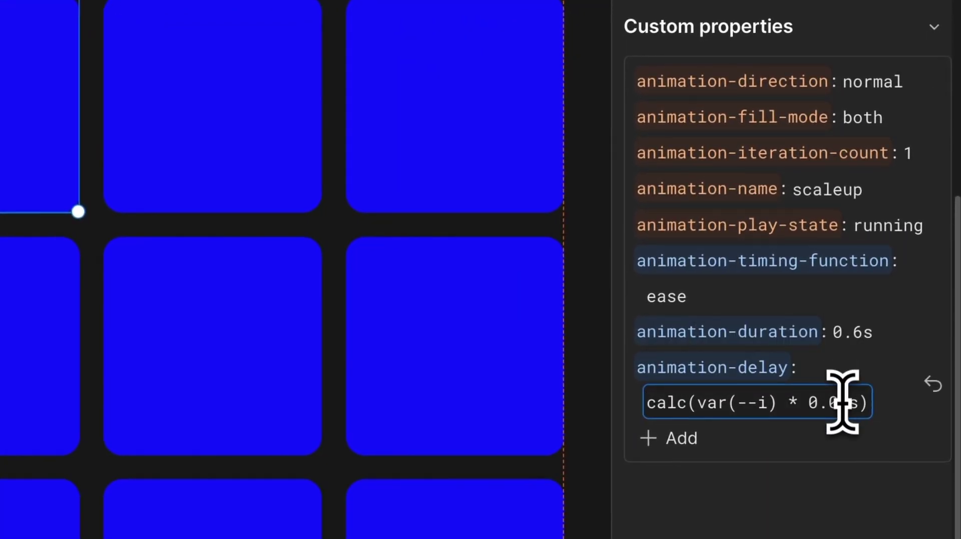
Step: Change the card delay to calc( (var(--i) * 0.05s) + 1s ) and preview the cards
{"action": "key", "text": "Left"}
{"action": "key", "text": "Left"}
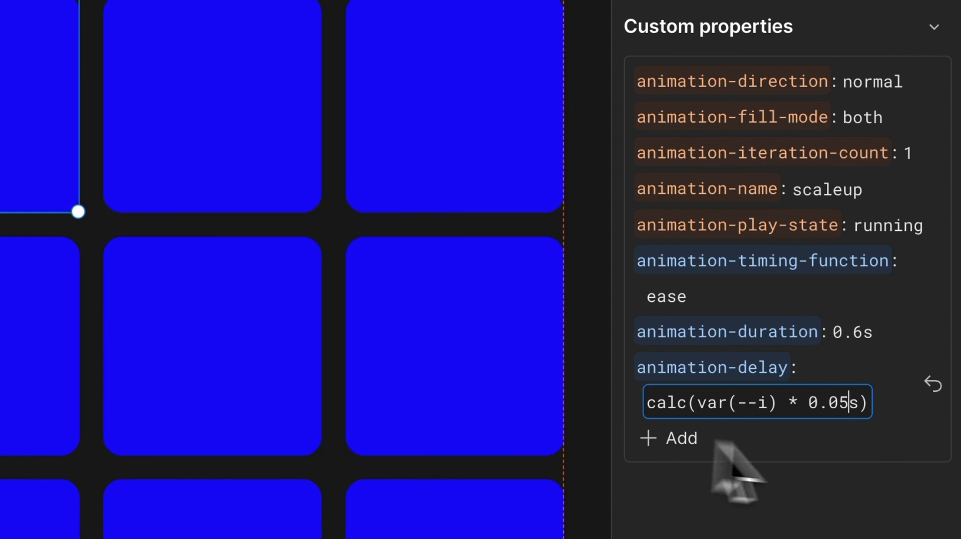
{"action": "left_click", "coordinate": [697, 403]}
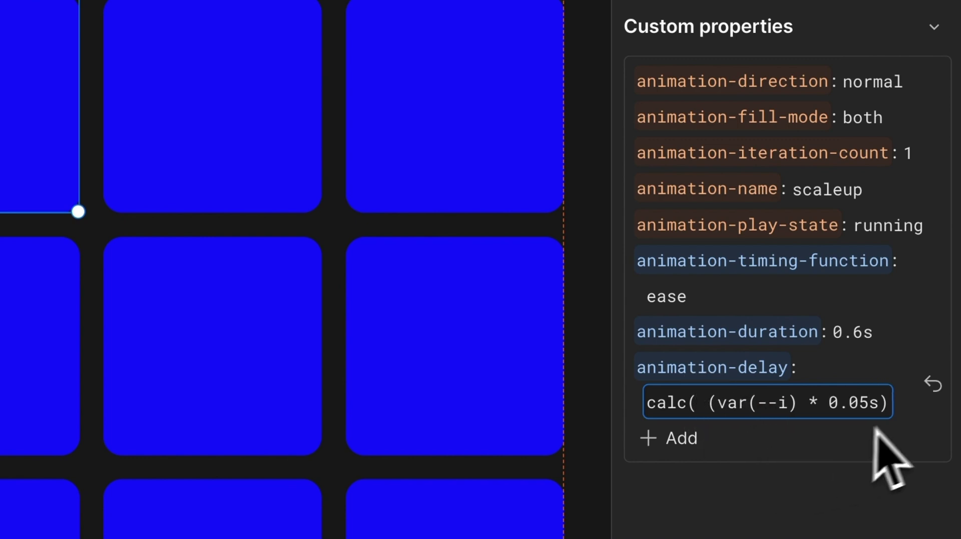
{"action": "left_click", "coordinate": [881, 402]}
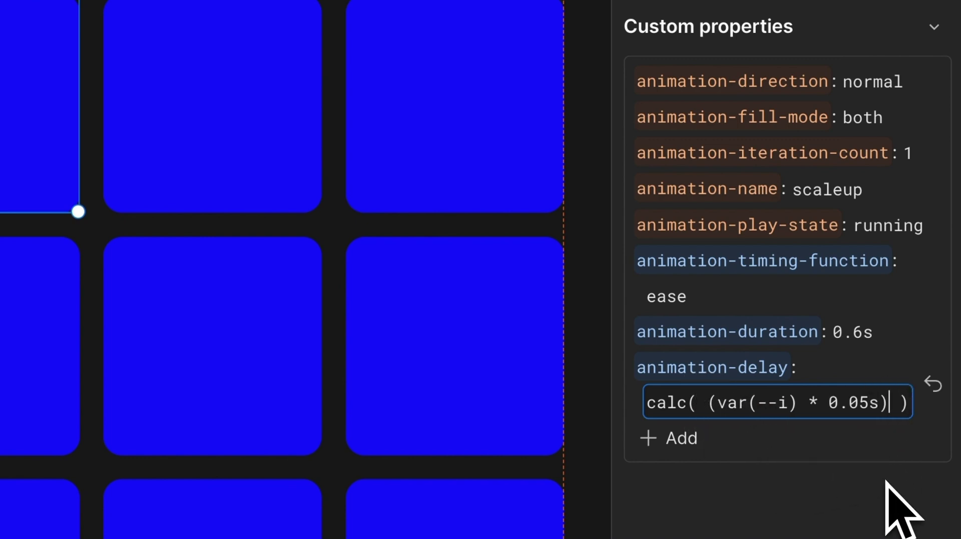
{"action": "left_click", "coordinate": [885, 403]}
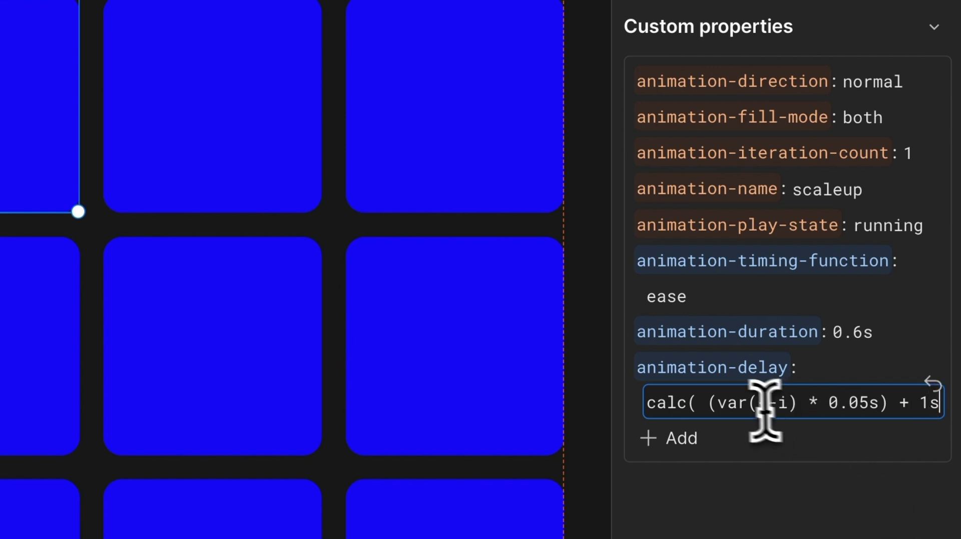
{"action": "left_click_drag", "start_coordinate": [708, 403], "coordinate": [896, 403]}
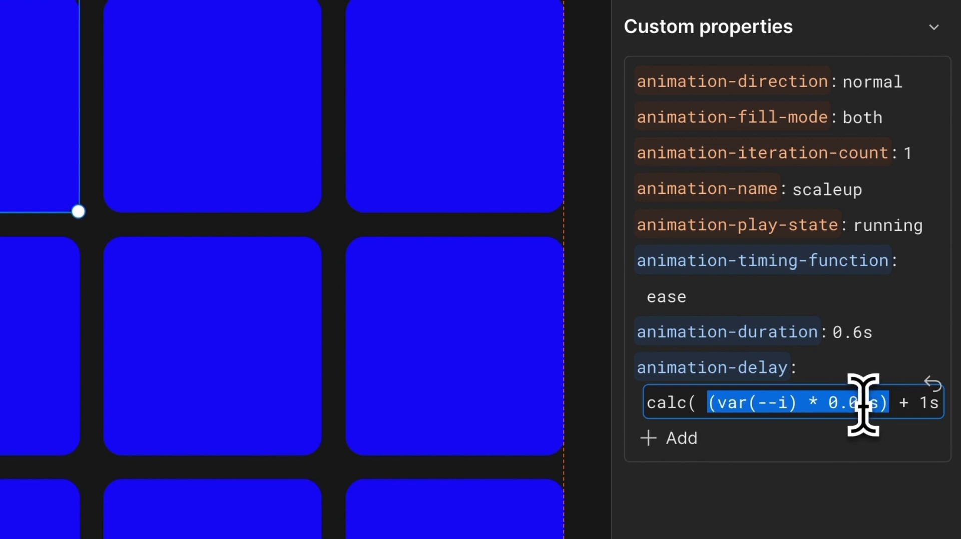
{"action": "scroll", "coordinate": [842, 404], "scroll_direction": "right", "scroll_amount": 1}
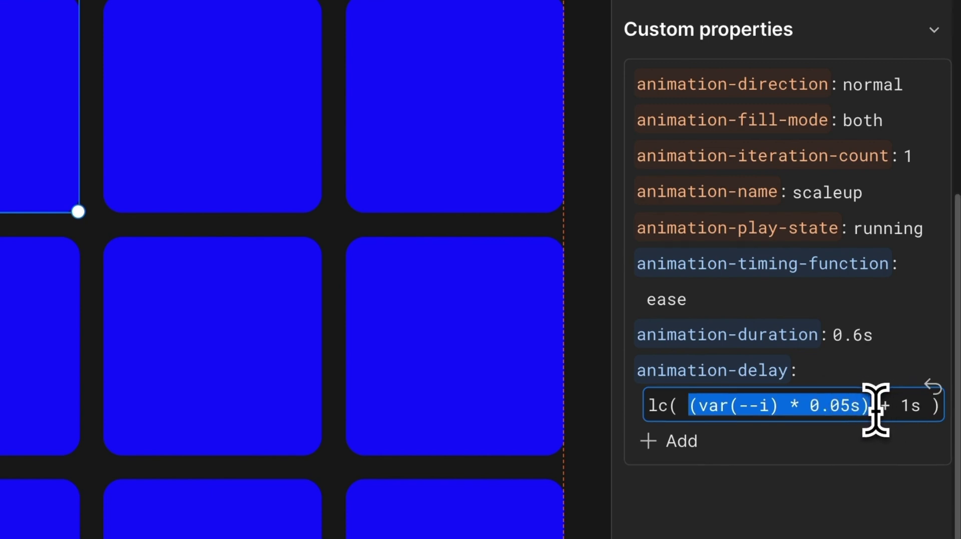
{"action": "left_click_drag", "start_coordinate": [879, 405], "coordinate": [920, 406]}
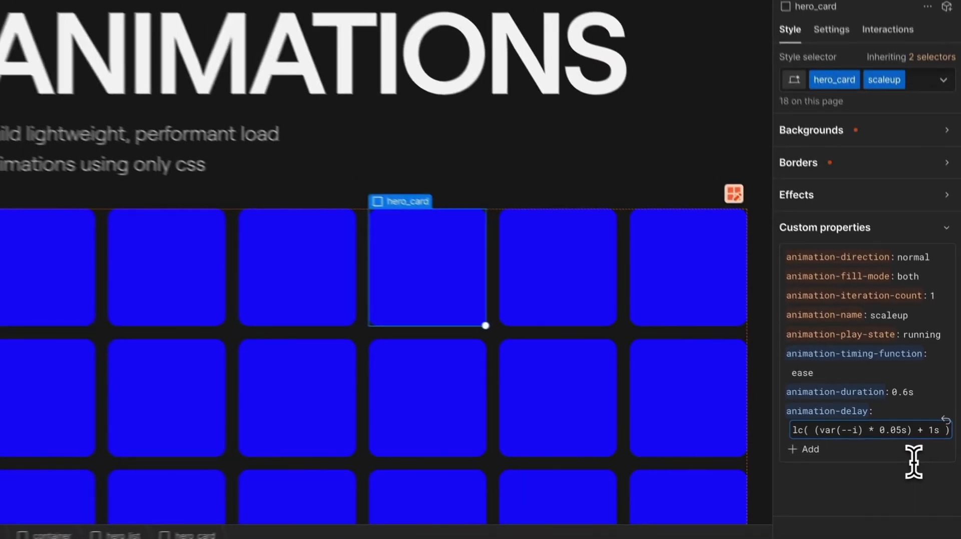
{"action": "key", "text": "Return"}
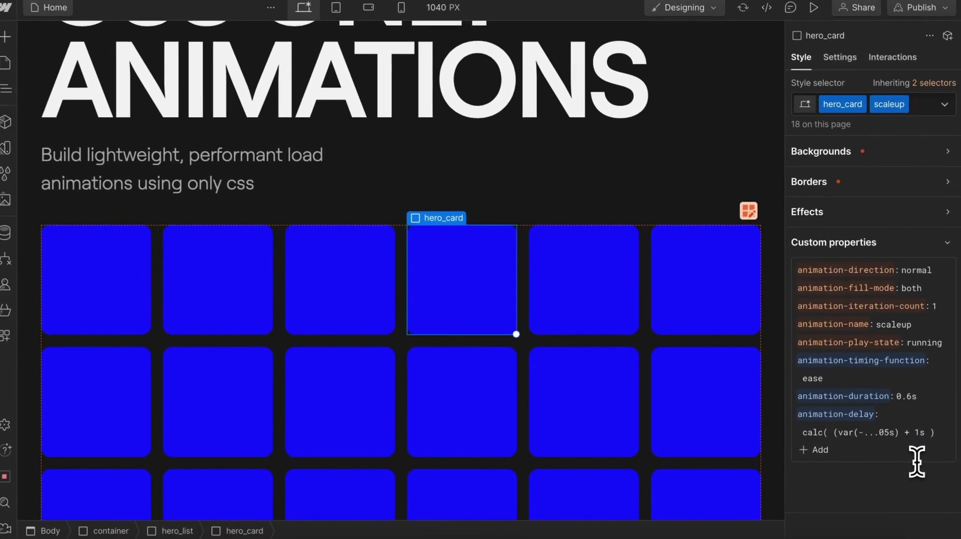
{"action": "left_click", "coordinate": [815, 11]}
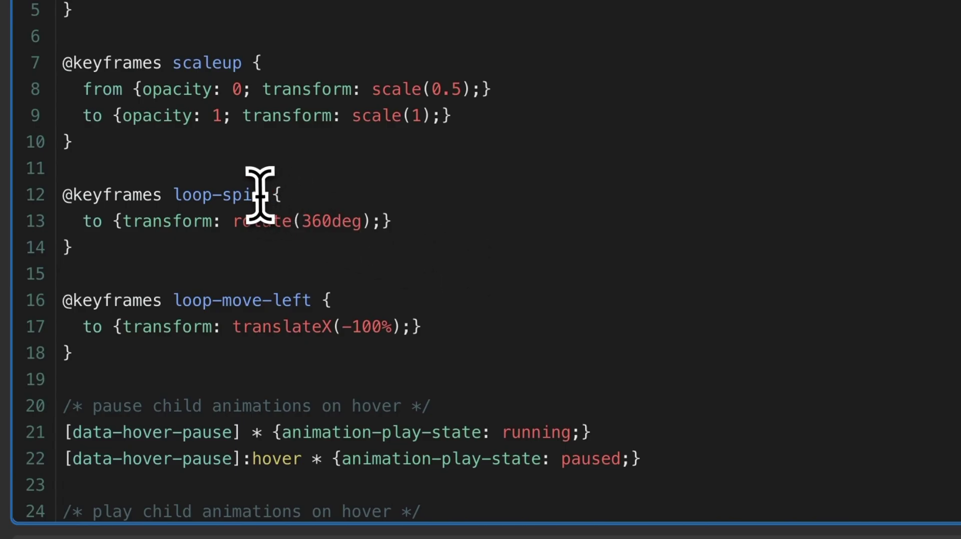
Step: Review the loop-spin and loop-move-left translateX(-100%) keyframes, then save and close the embed
{"action": "left_click_drag", "start_coordinate": [260, 195], "coordinate": [170, 196]}
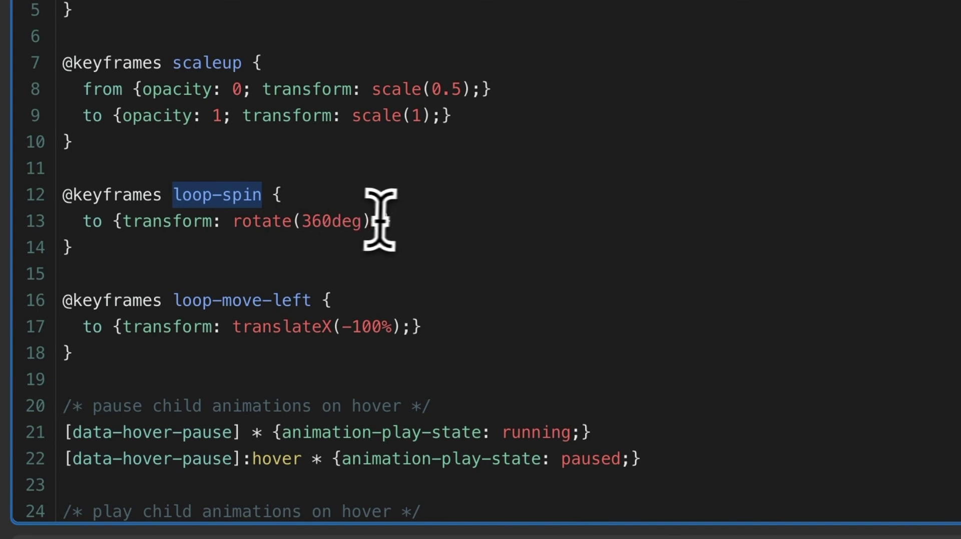
{"action": "left_click", "coordinate": [399, 220]}
{"action": "left_click_drag", "start_coordinate": [315, 301], "coordinate": [187, 303]}
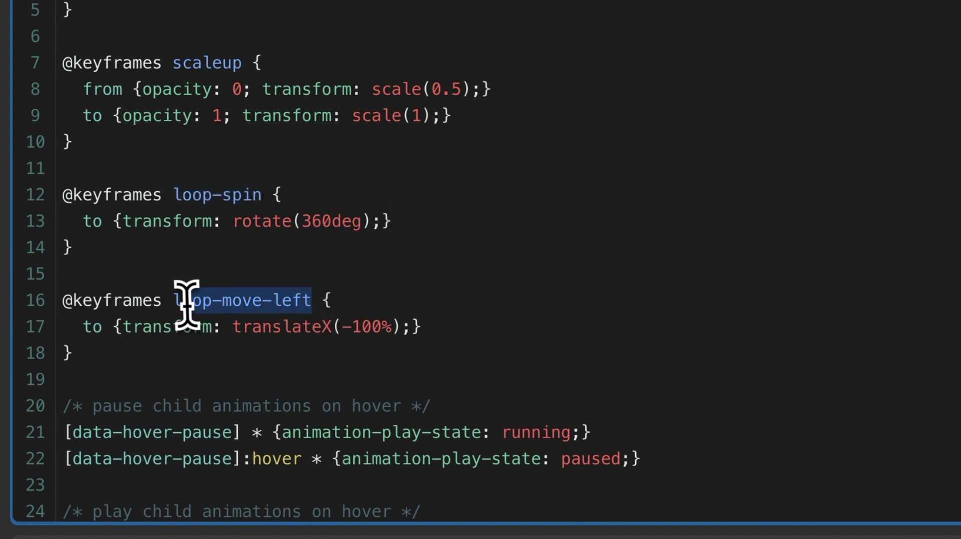
{"action": "left_click_drag", "start_coordinate": [233, 325], "coordinate": [436, 330]}
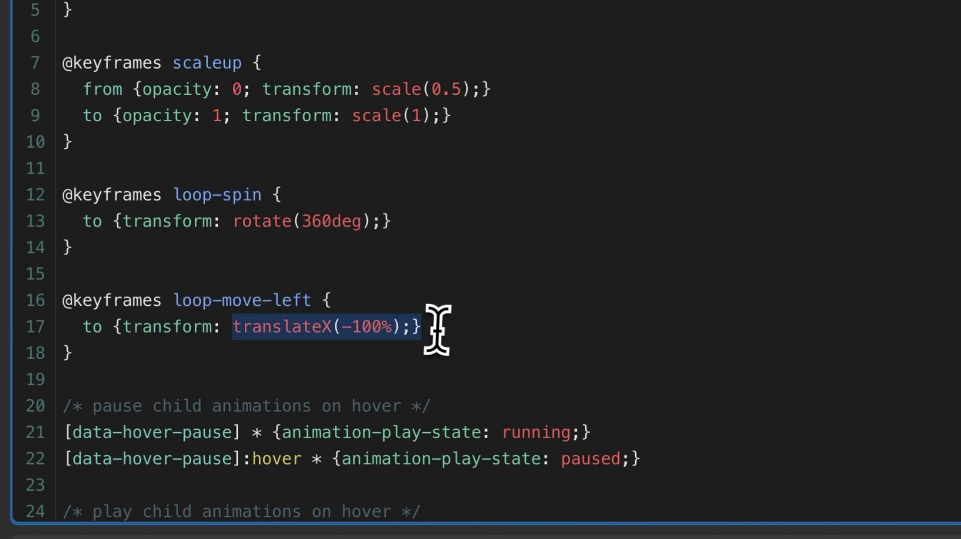
{"action": "left_click", "coordinate": [438, 330]}
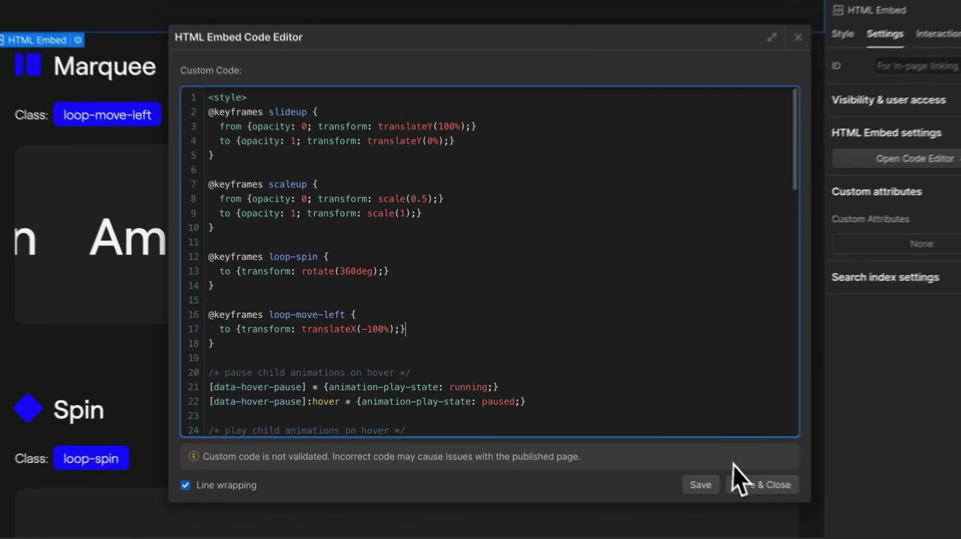
{"action": "left_click", "coordinate": [736, 478]}
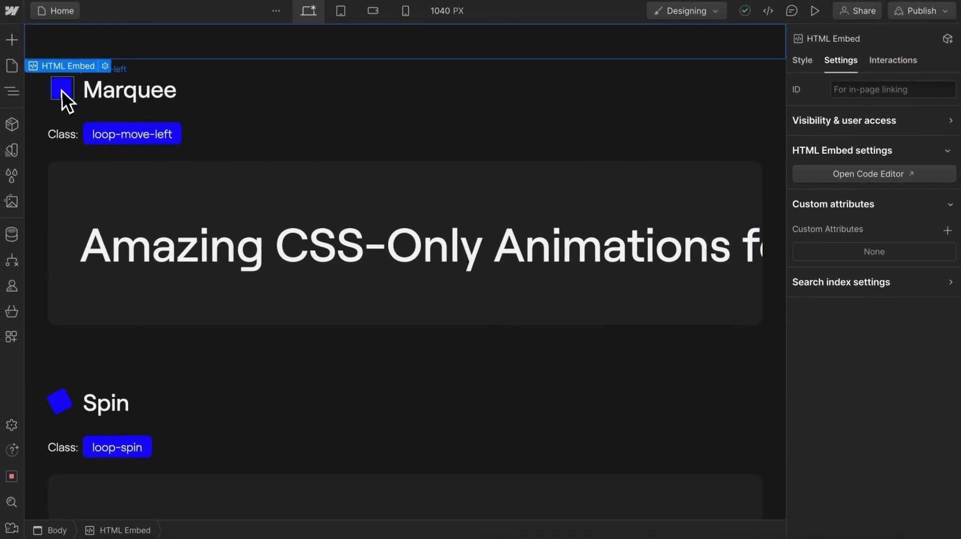
Step: Make the marquee_panel's Hover state set animation-play-state to paused
{"action": "left_click", "coordinate": [61, 91]}
{"action": "left_click", "coordinate": [803, 61]}
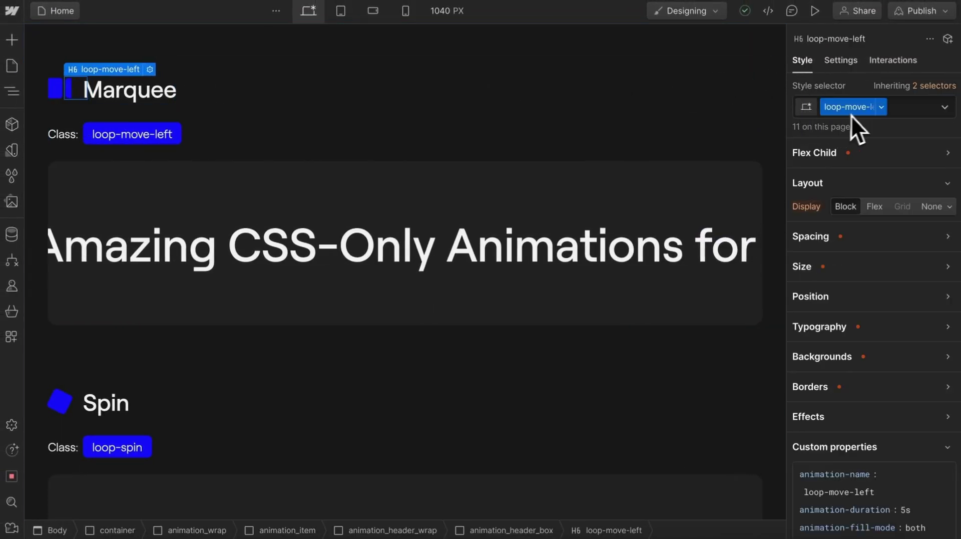
{"action": "scroll", "coordinate": [890, 296], "scroll_direction": "down", "scroll_amount": 5}
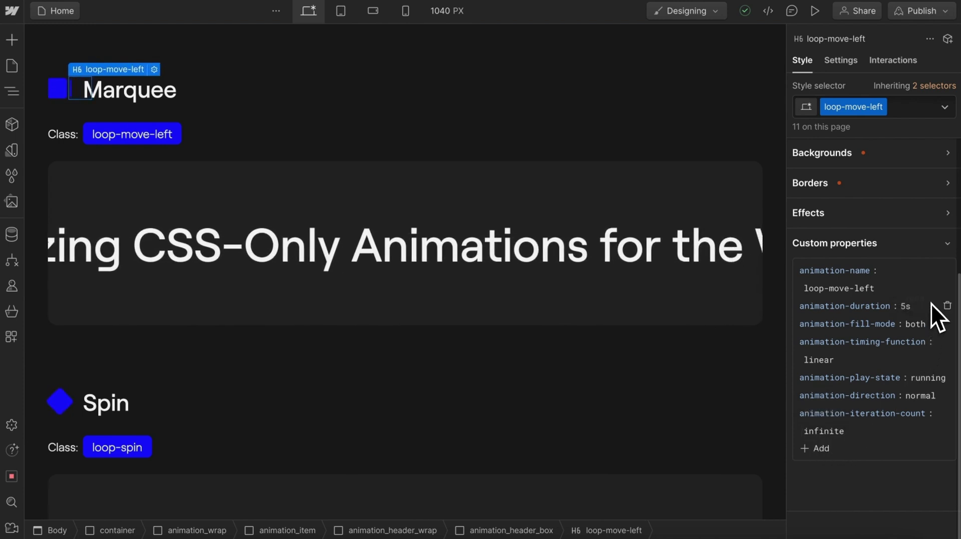
{"action": "left_click", "coordinate": [321, 258]}
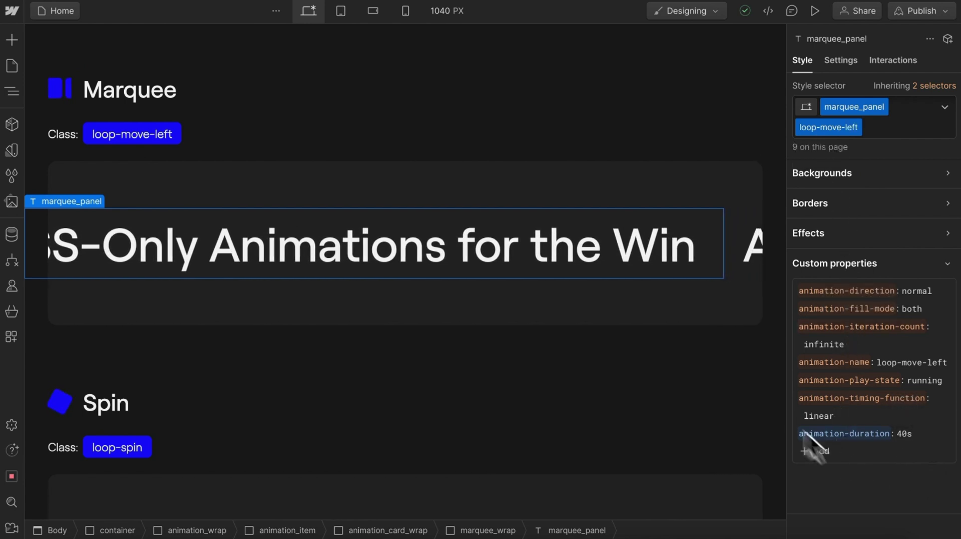
{"action": "left_click", "coordinate": [940, 120]}
{"action": "left_click", "coordinate": [839, 191]}
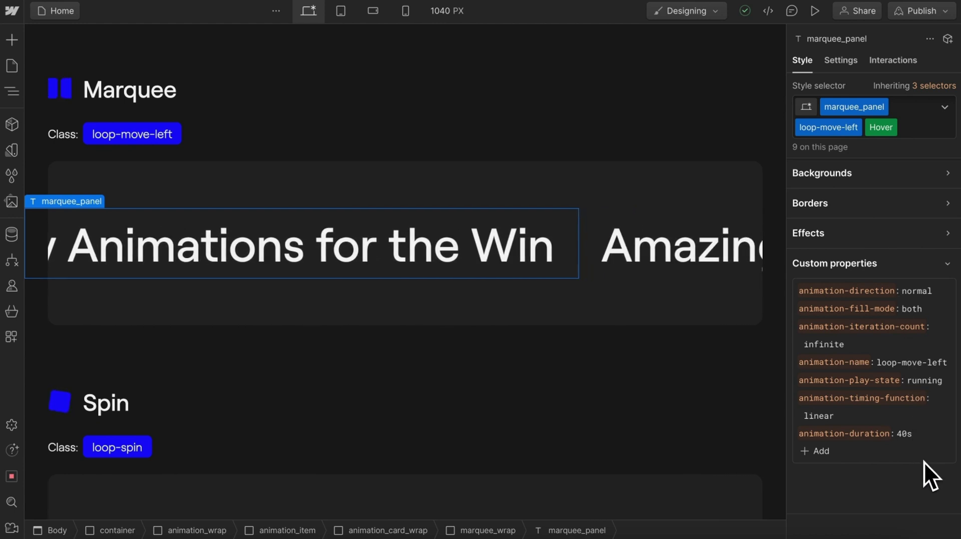
{"action": "left_click", "coordinate": [923, 380]}
{"action": "type", "text": "paused"}
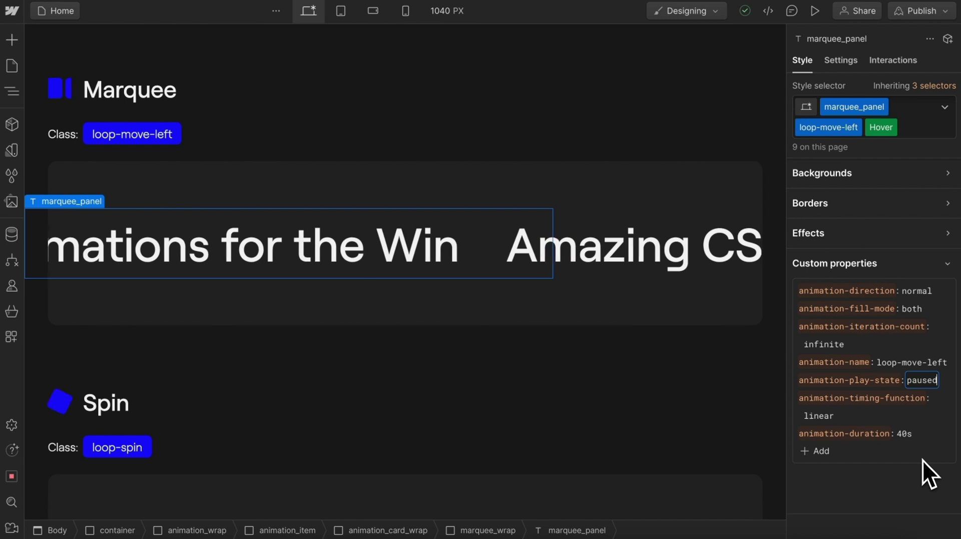
{"action": "key", "text": "Return"}
{"action": "left_click", "coordinate": [518, 98]}
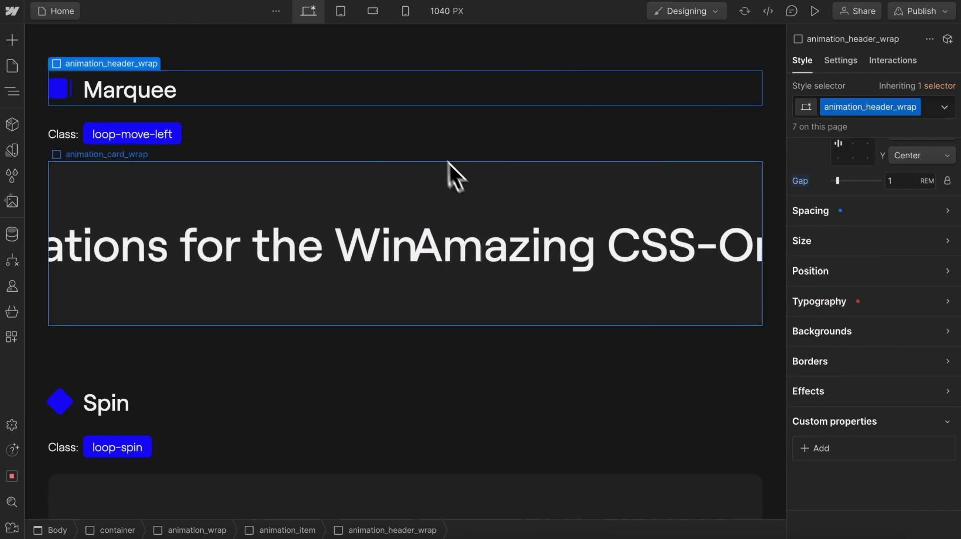
Step: Review the data-hover-pause and data-hover-play rules that pause or resume child animations on hover
{"action": "double_click", "coordinate": [501, 41]}
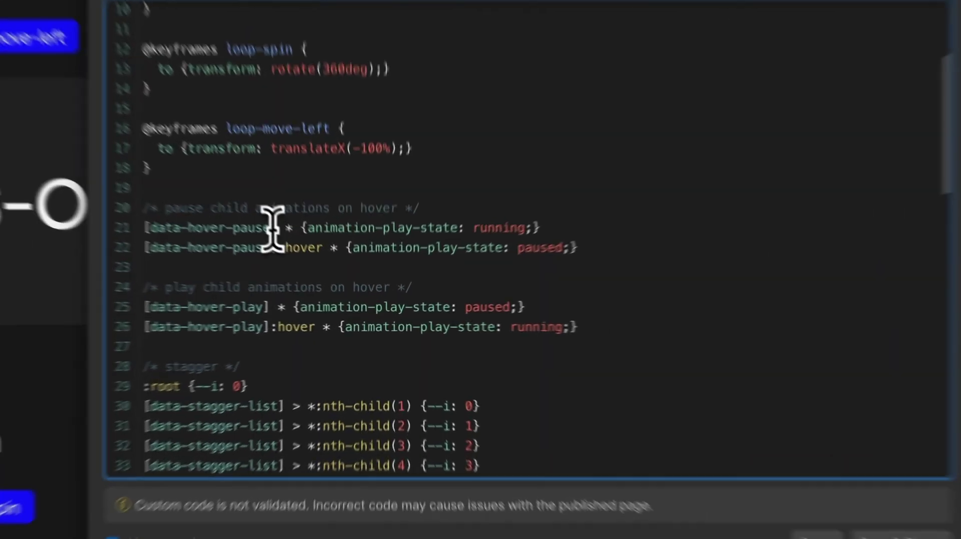
{"action": "left_click_drag", "start_coordinate": [309, 261], "coordinate": [228, 262]}
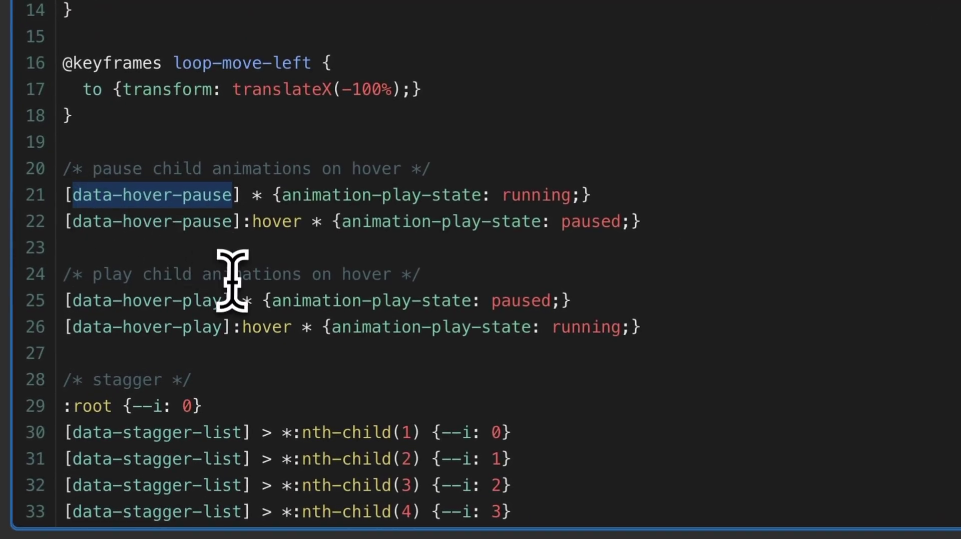
{"action": "left_click", "coordinate": [256, 200]}
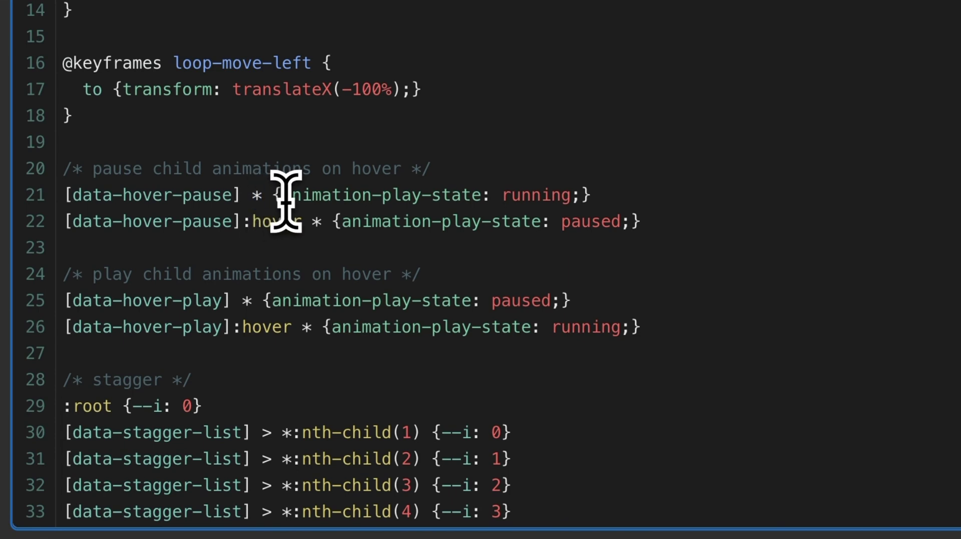
{"action": "left_click_drag", "start_coordinate": [341, 184], "coordinate": [578, 187]}
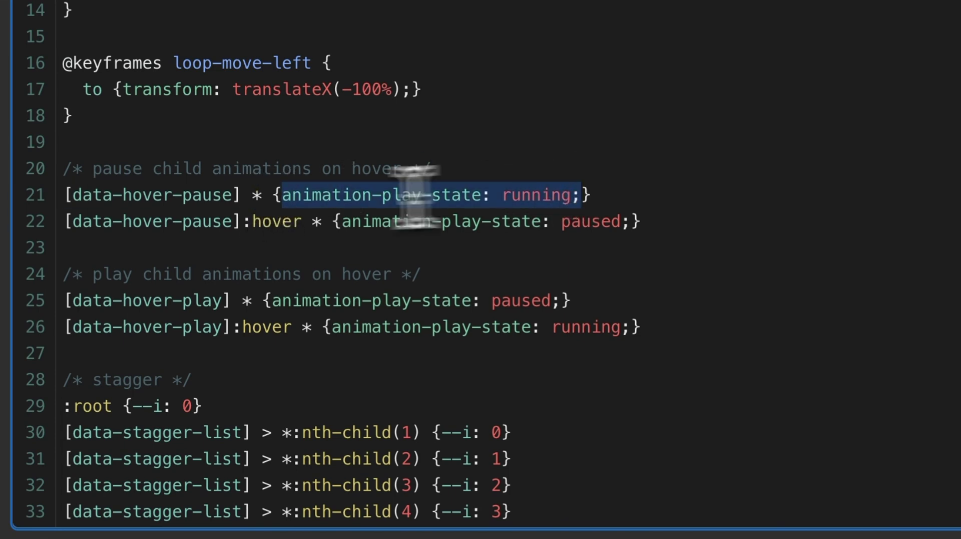
{"action": "left_click_drag", "start_coordinate": [64, 223], "coordinate": [654, 220]}
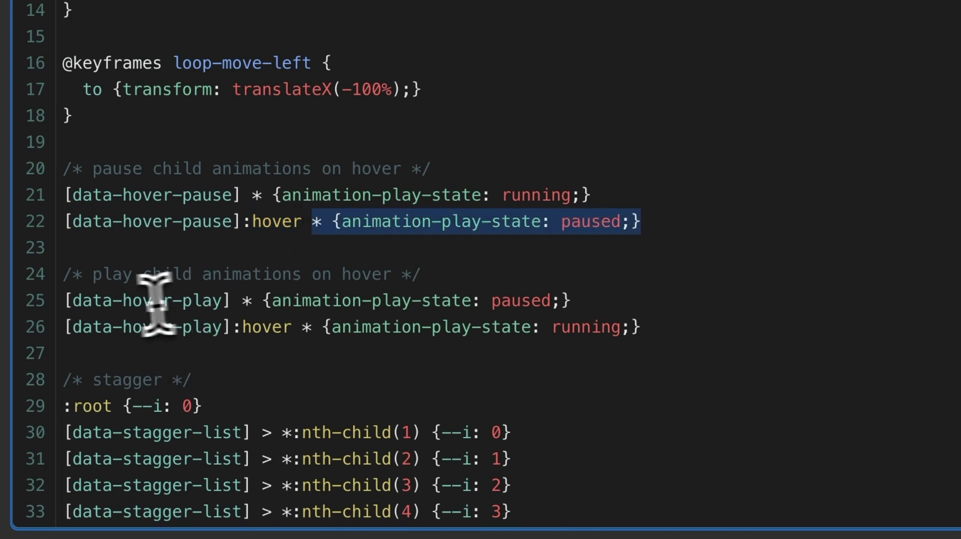
{"action": "left_click_drag", "start_coordinate": [73, 300], "coordinate": [625, 300]}
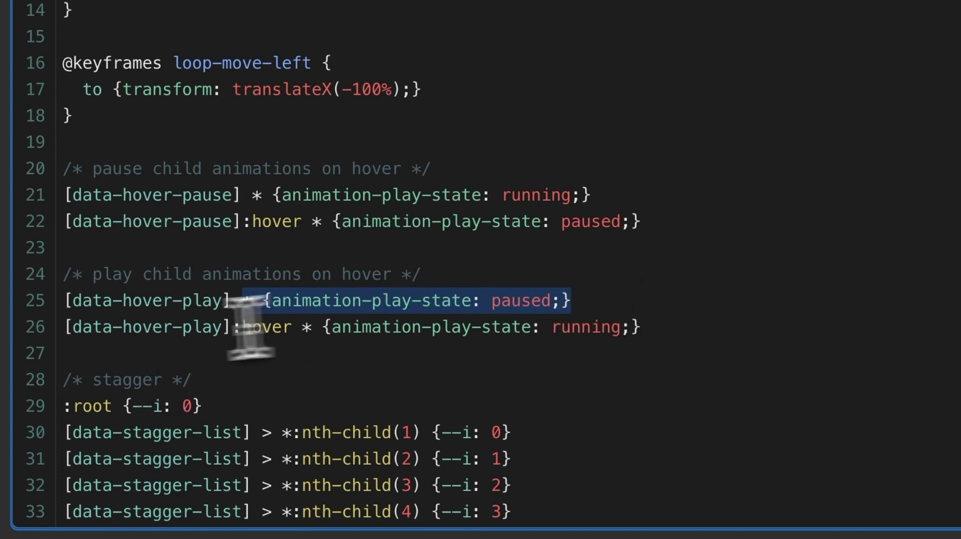
{"action": "left_click_drag", "start_coordinate": [72, 327], "coordinate": [646, 330]}
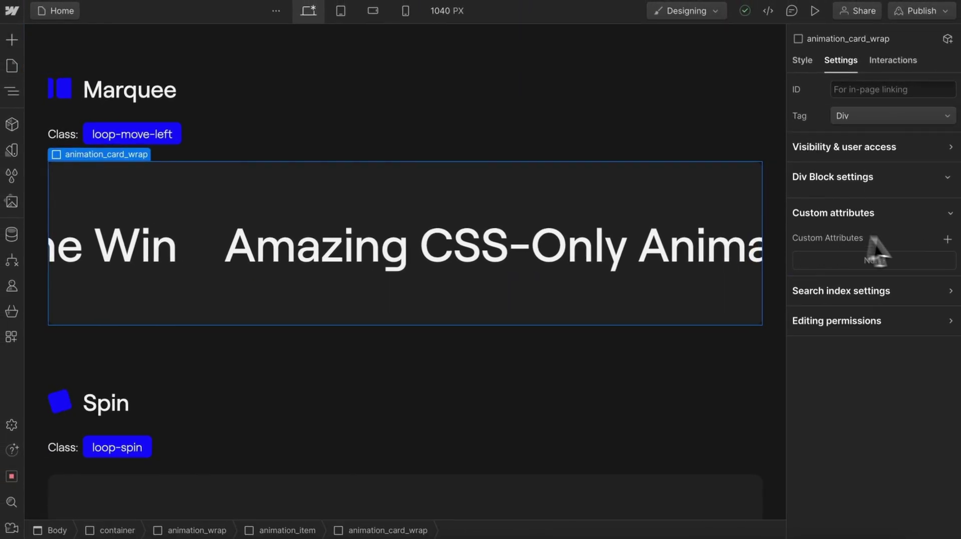
Step: Add a custom attribute data-hover-pause with value true to animation_card_wrap
{"action": "left_click", "coordinate": [948, 238]}
{"action": "type", "text": "data-hoverp"}
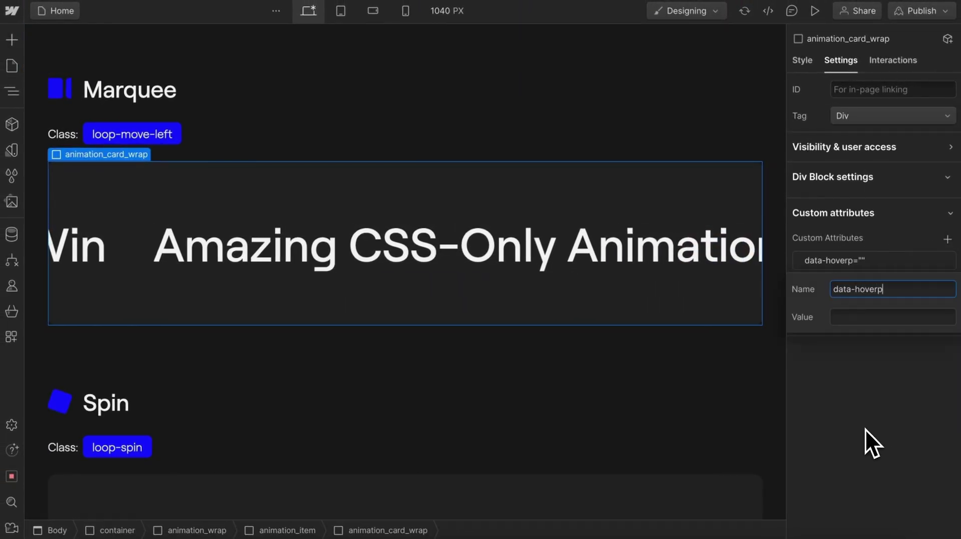
{"action": "key", "text": "BackSpace"}
{"action": "type", "text": "-pause"}
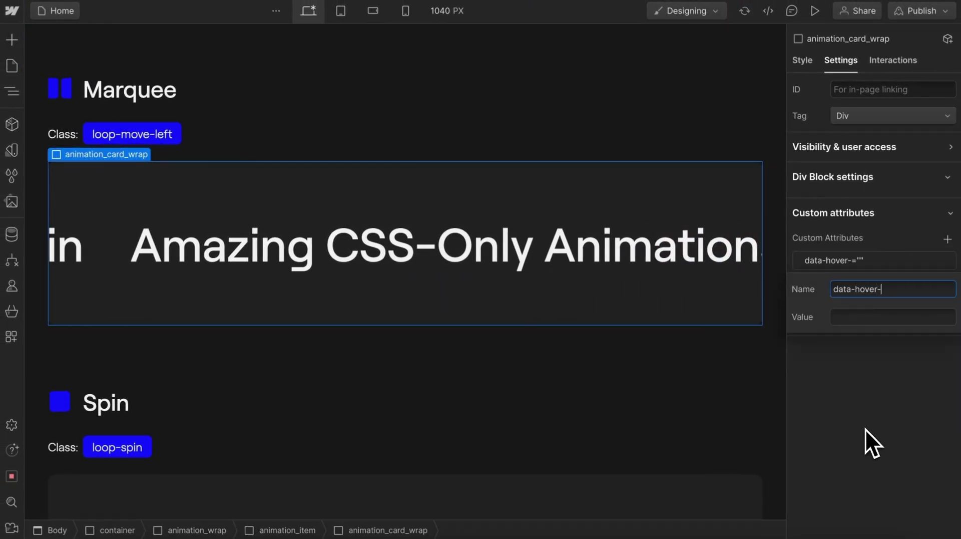
{"action": "left_click", "coordinate": [857, 318]}
{"action": "type", "text": "true"}
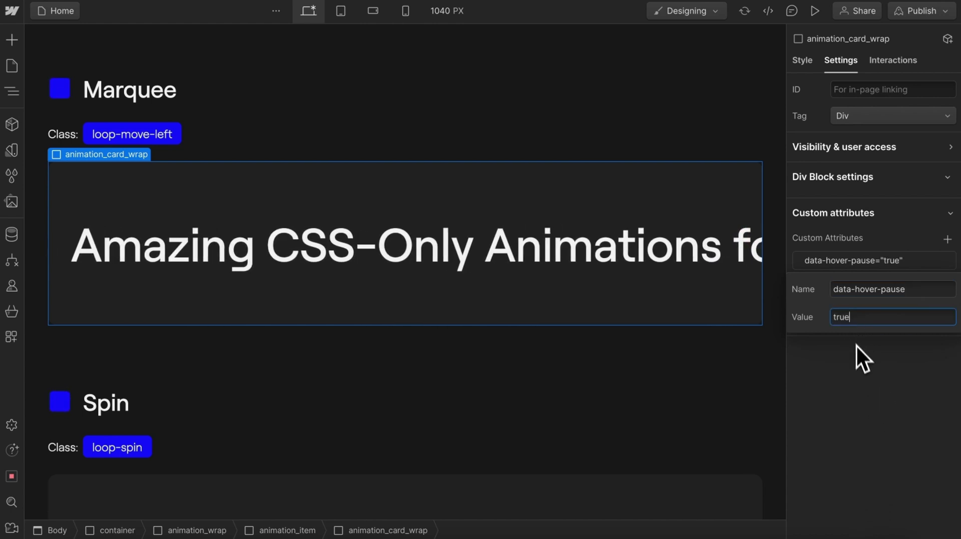
{"action": "key", "text": "Return"}
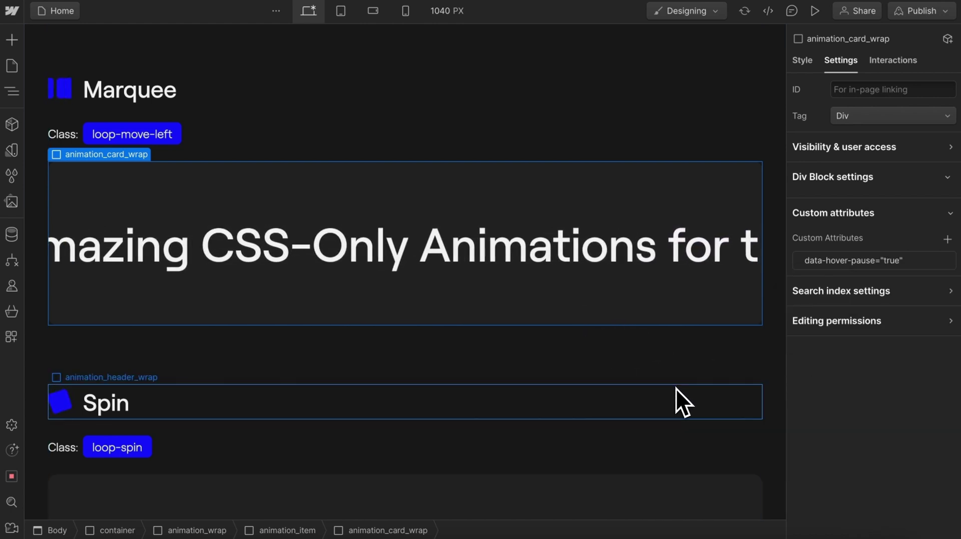
Step: Rename the attribute from data-hover-pause to data-hover-play
{"action": "left_click", "coordinate": [881, 269]}
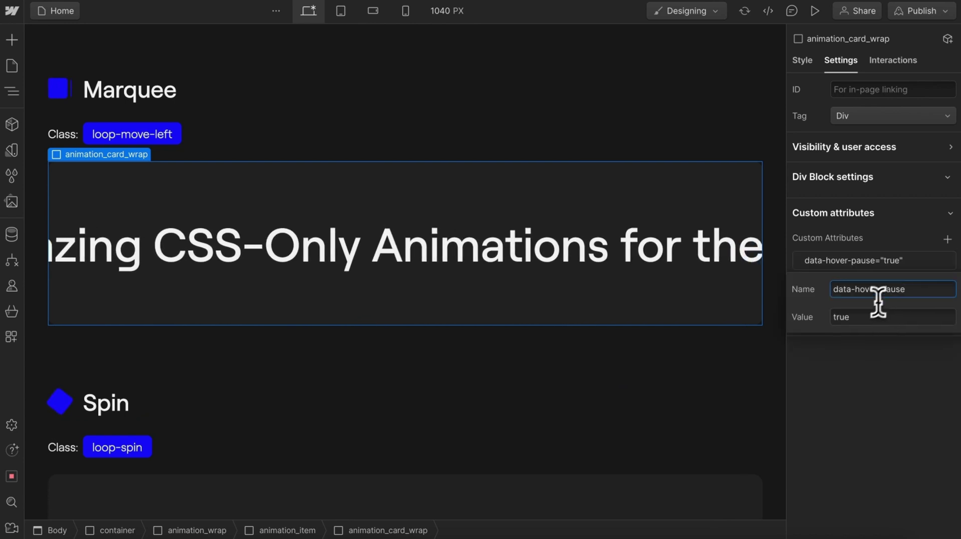
{"action": "left_click_drag", "start_coordinate": [905, 289], "coordinate": [881, 290]}
{"action": "type", "text": "play"}
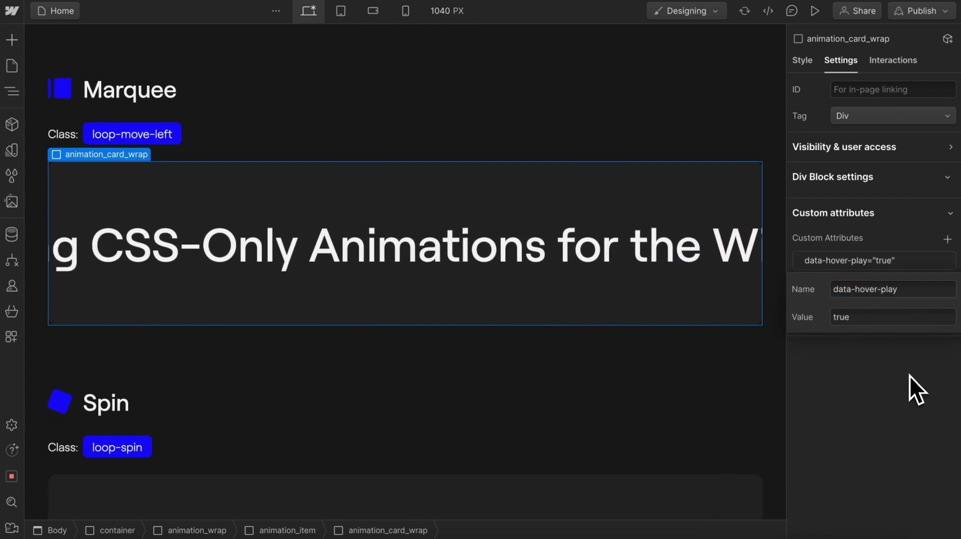